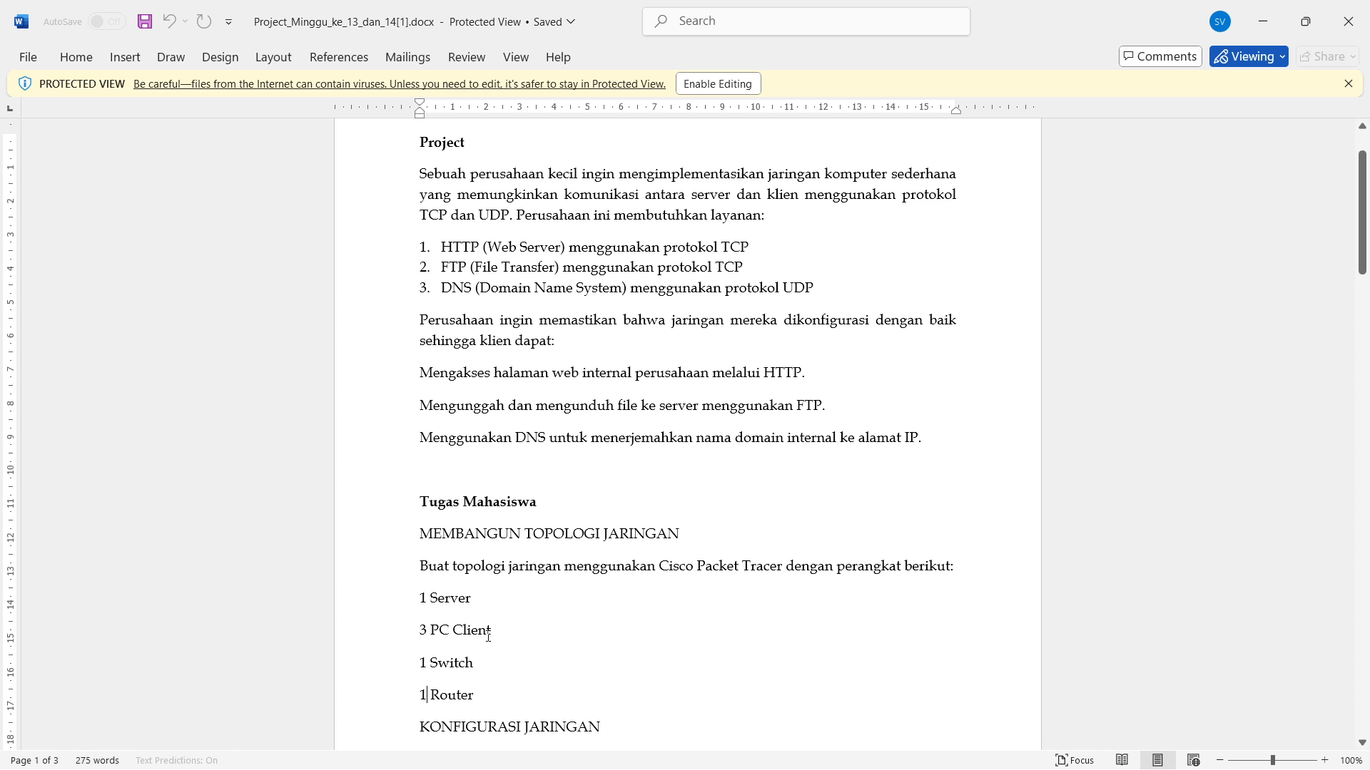
Read the project document's HTTP, FTP and DNS requirements, the required device list and the IP addressing table.
{"action": "left_click_drag", "start_coordinate": [417, 369], "coordinate": [805, 378]}
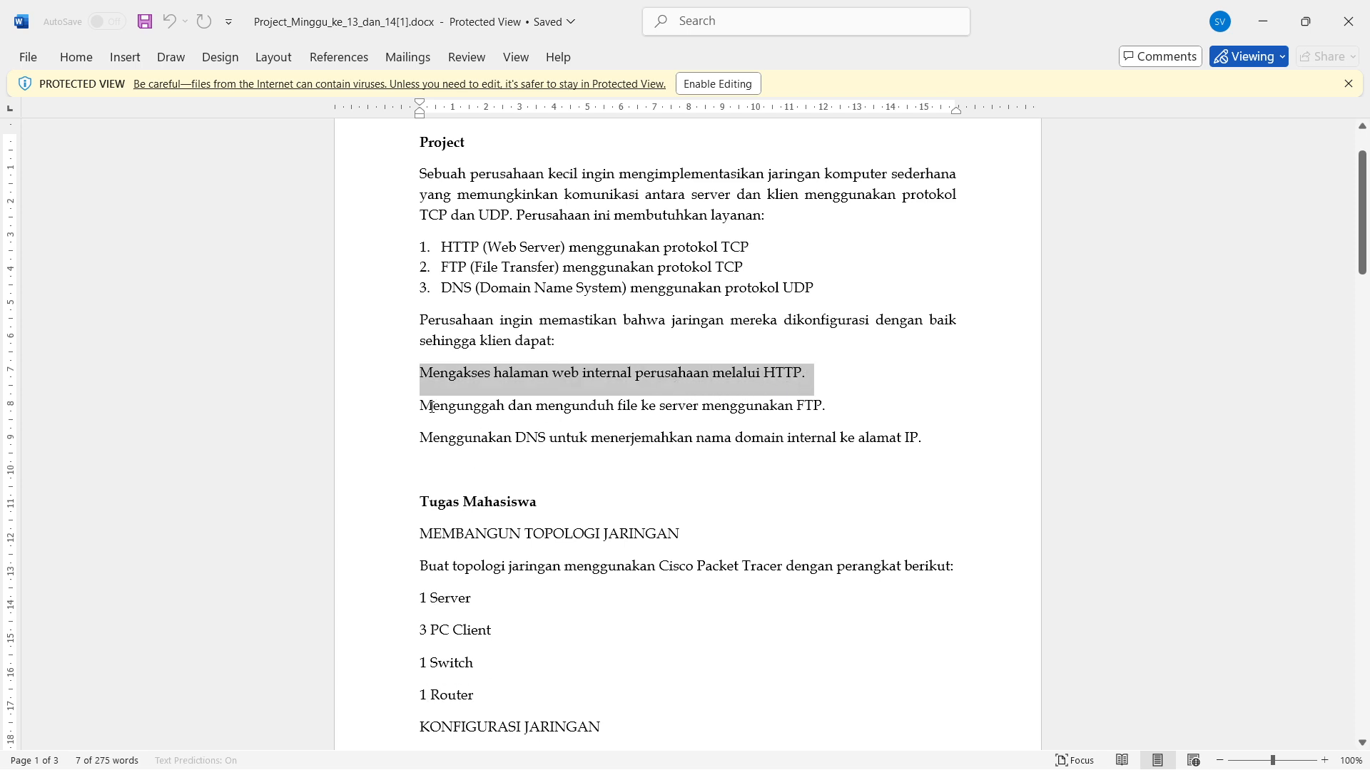
{"action": "left_click_drag", "start_coordinate": [420, 405], "coordinate": [662, 410]}
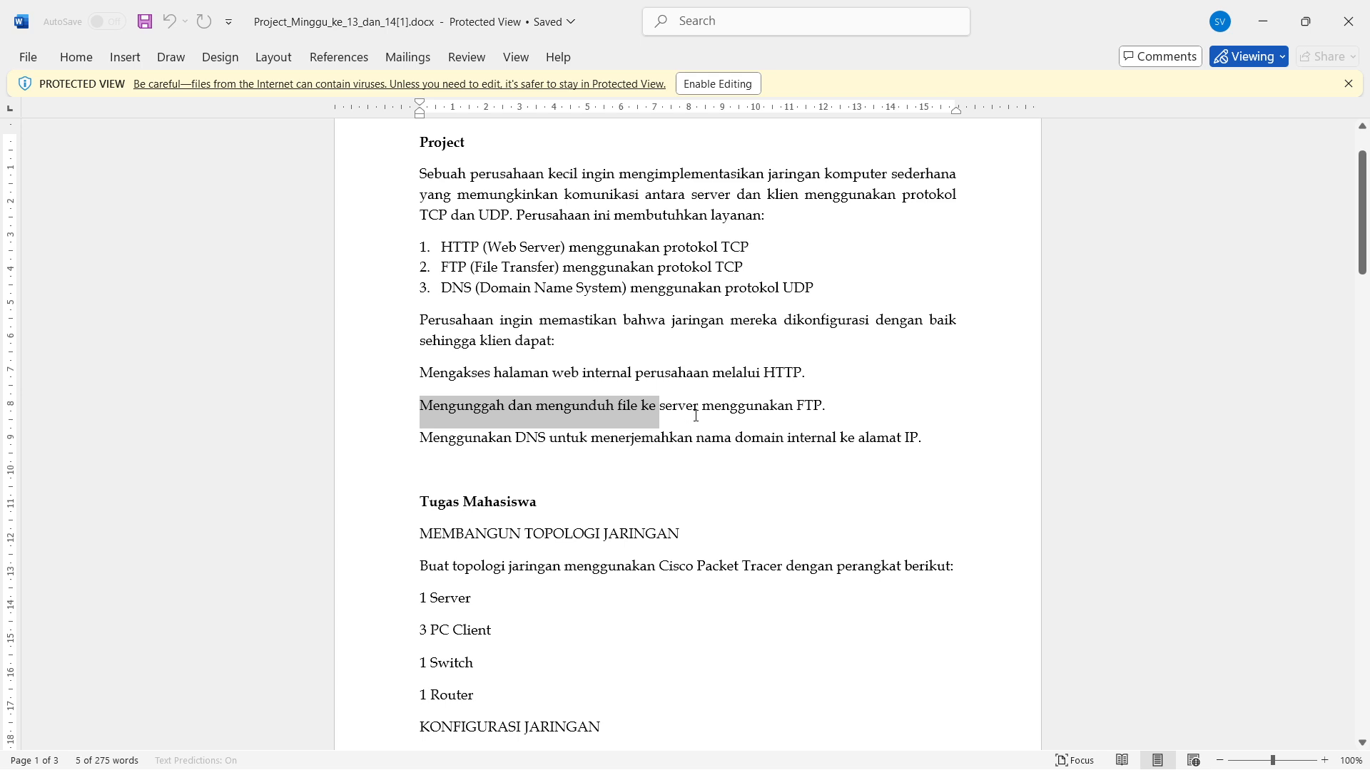
{"action": "left_click_drag", "start_coordinate": [838, 410], "coordinate": [702, 408]}
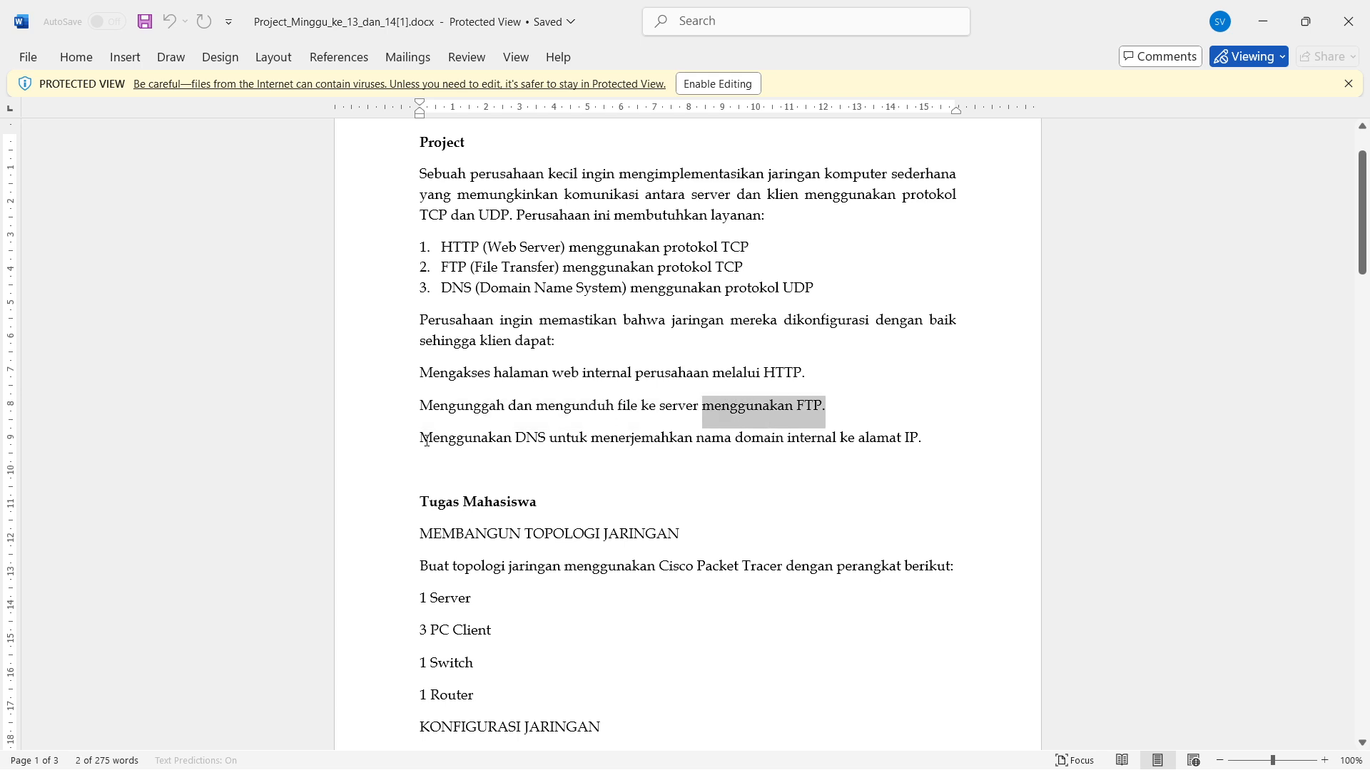
{"action": "left_click_drag", "start_coordinate": [430, 440], "coordinate": [511, 441]}
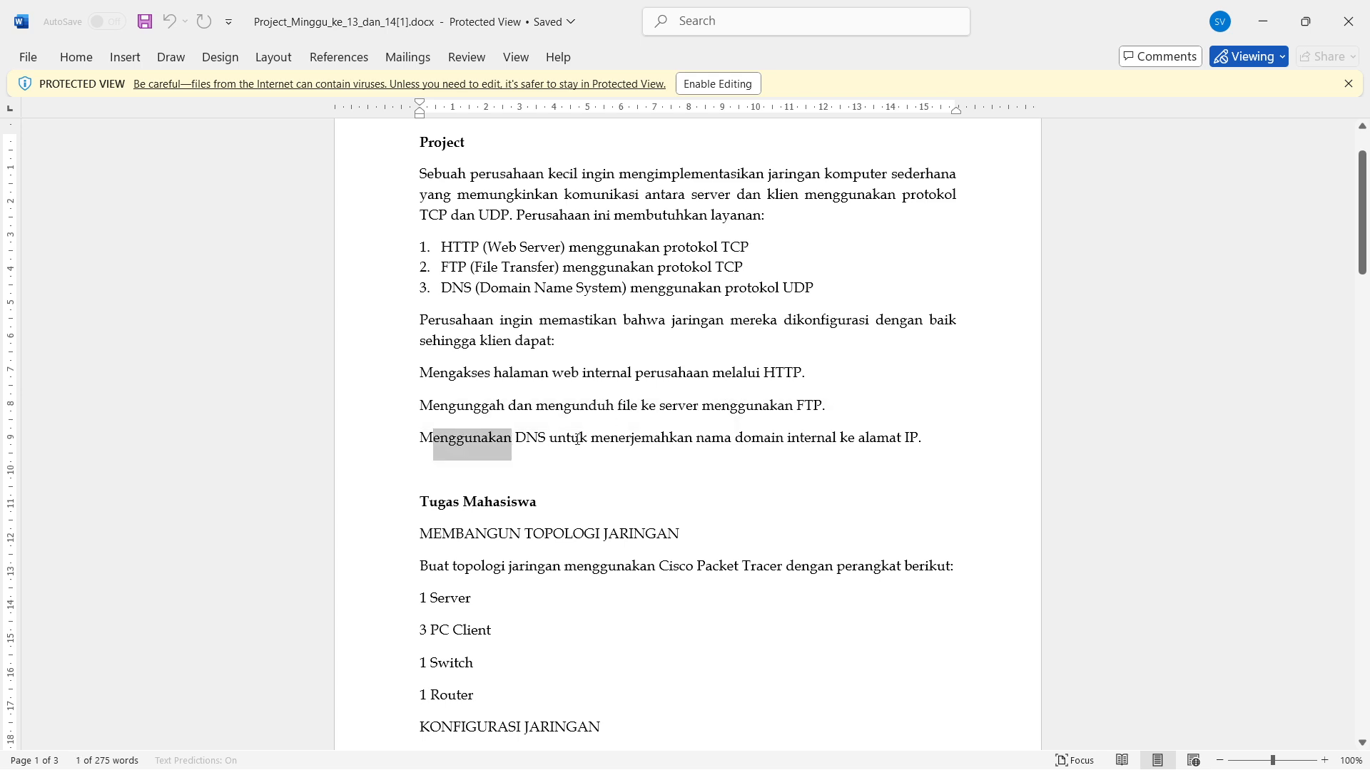
{"action": "scroll", "coordinate": [786, 428], "scroll_direction": "down", "scroll_amount": 3}
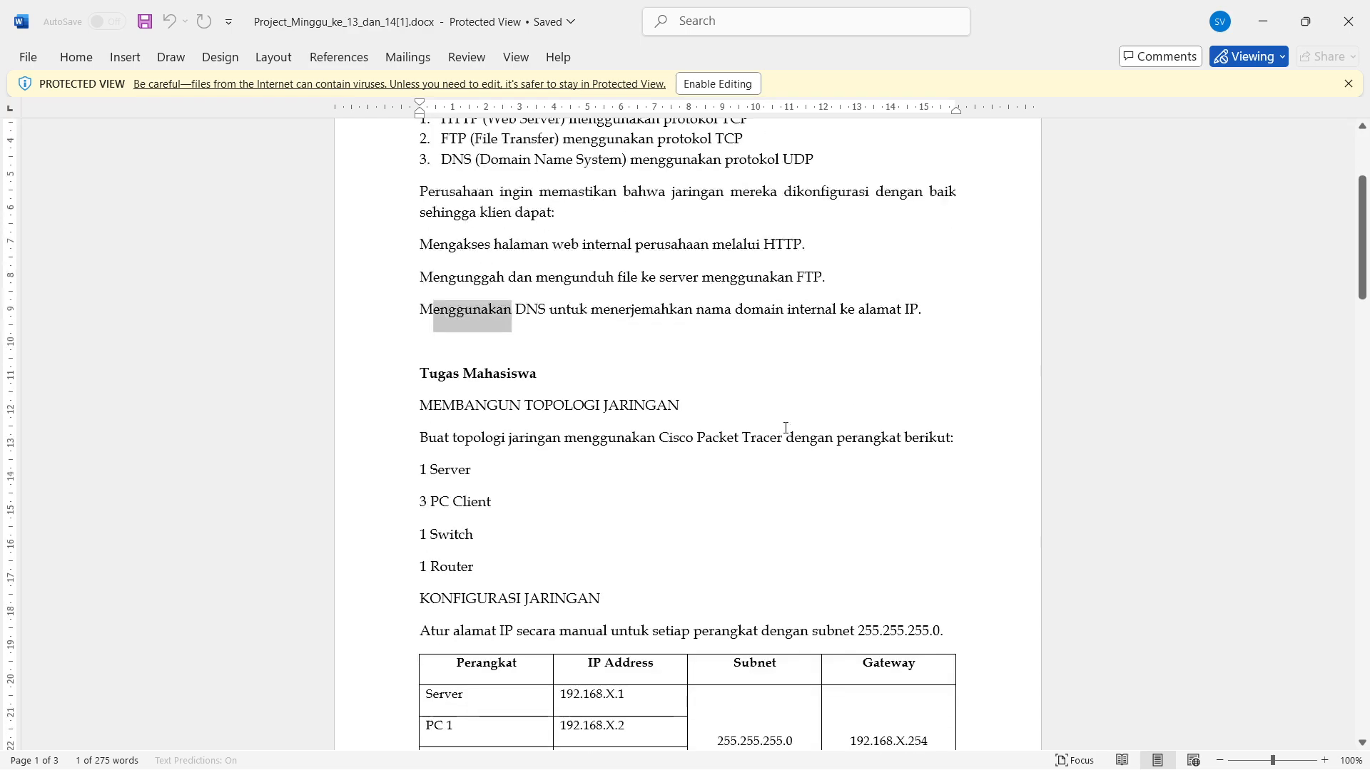
{"action": "scroll", "coordinate": [725, 646], "scroll_direction": "down", "scroll_amount": 2}
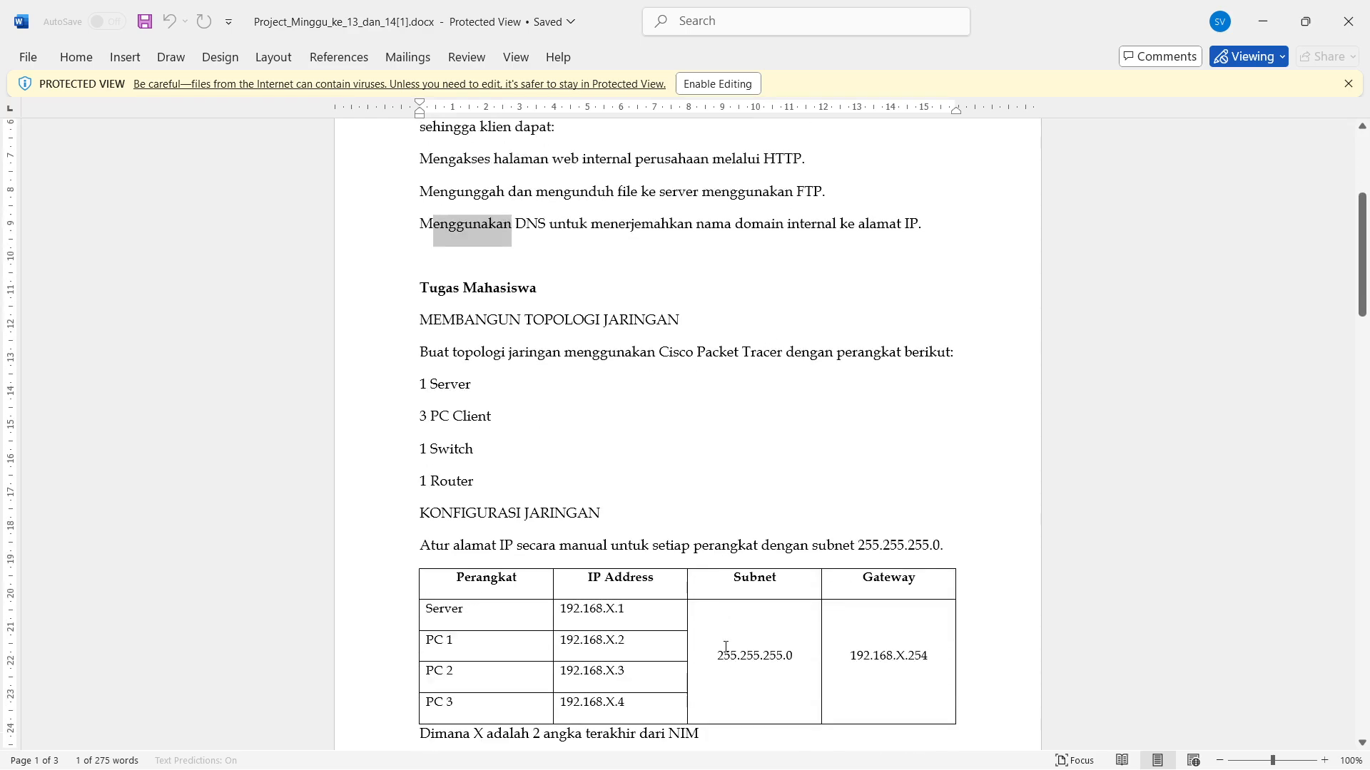
{"action": "scroll", "coordinate": [747, 613], "scroll_direction": "down", "scroll_amount": 2}
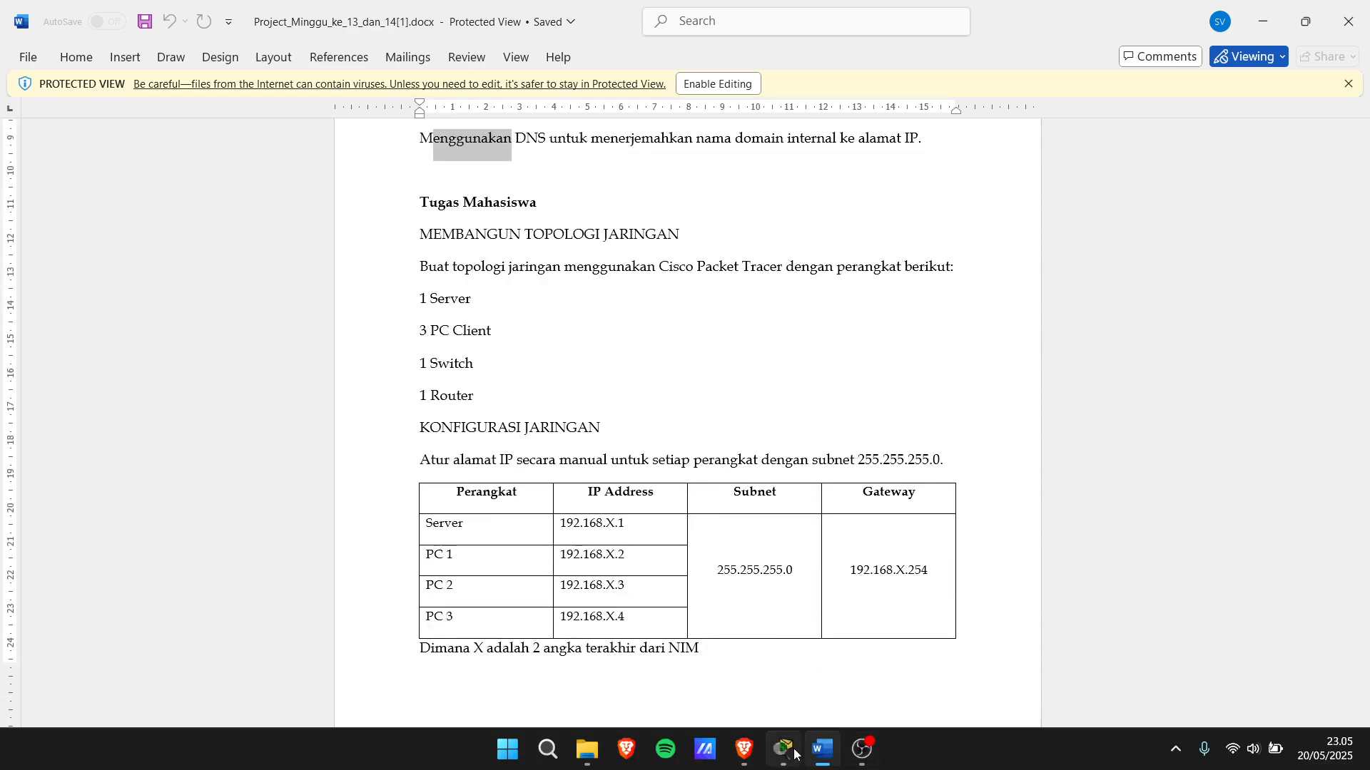
Switch to Cisco Packet Tracer and place one Server-PT in the left half of the empty logical workspace.
{"action": "mouse_move", "coordinate": [783, 754]}
{"action": "left_click", "coordinate": [786, 685]}
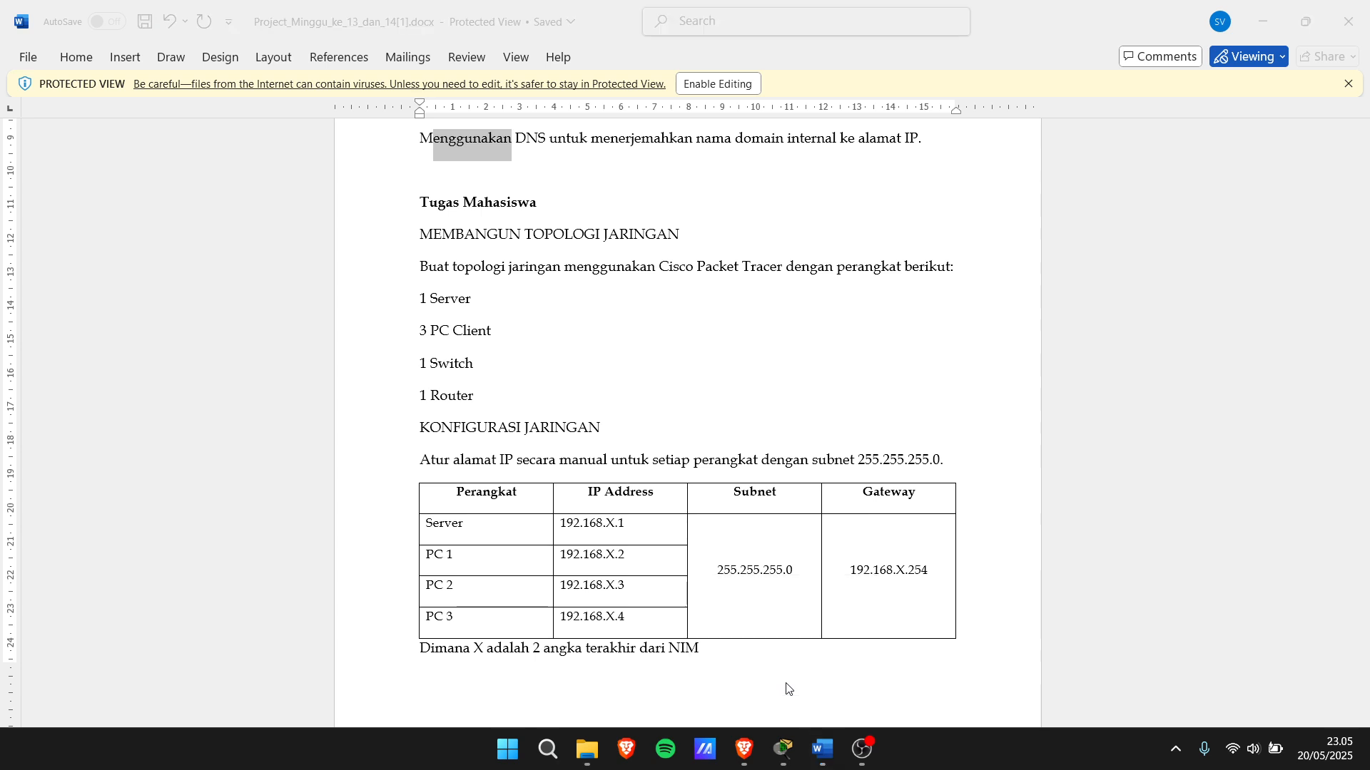
{"action": "left_click", "coordinate": [784, 750]}
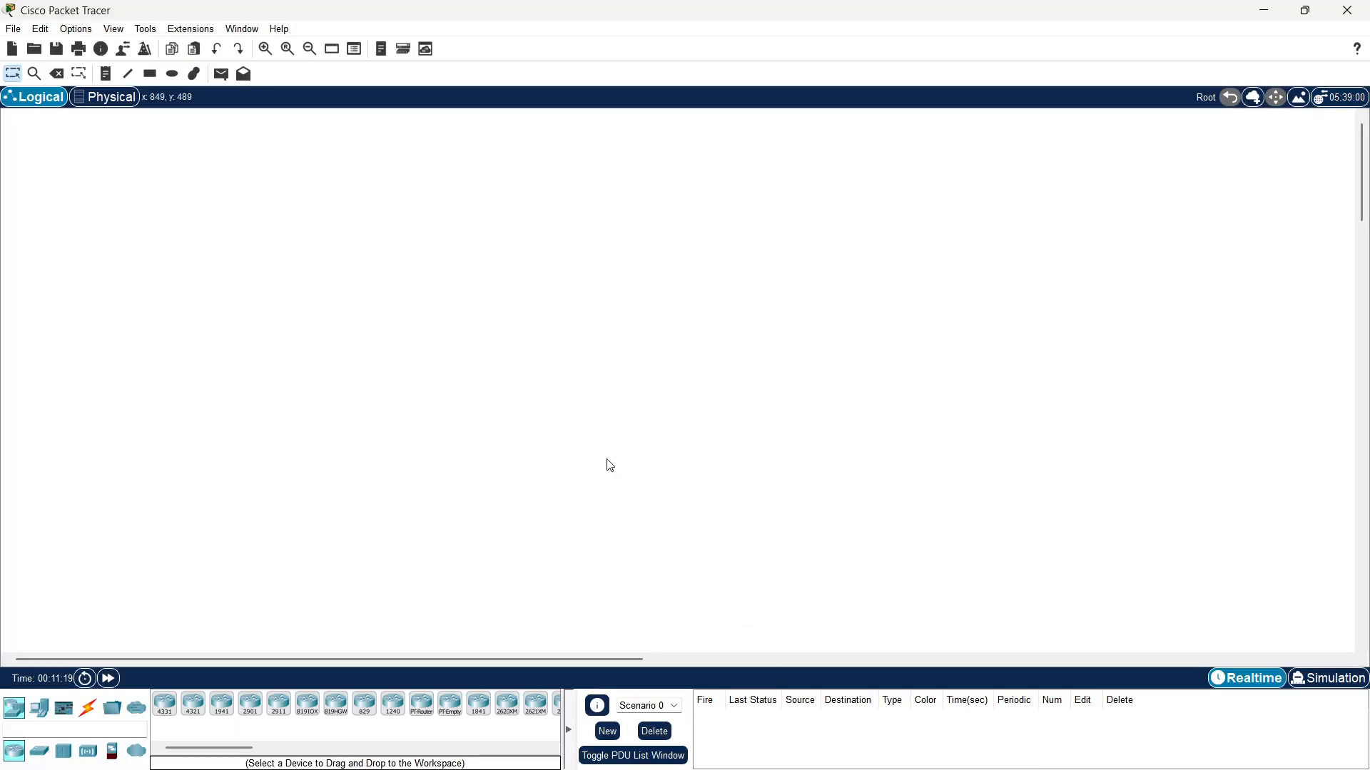
{"action": "key", "text": "alt+Tab"}
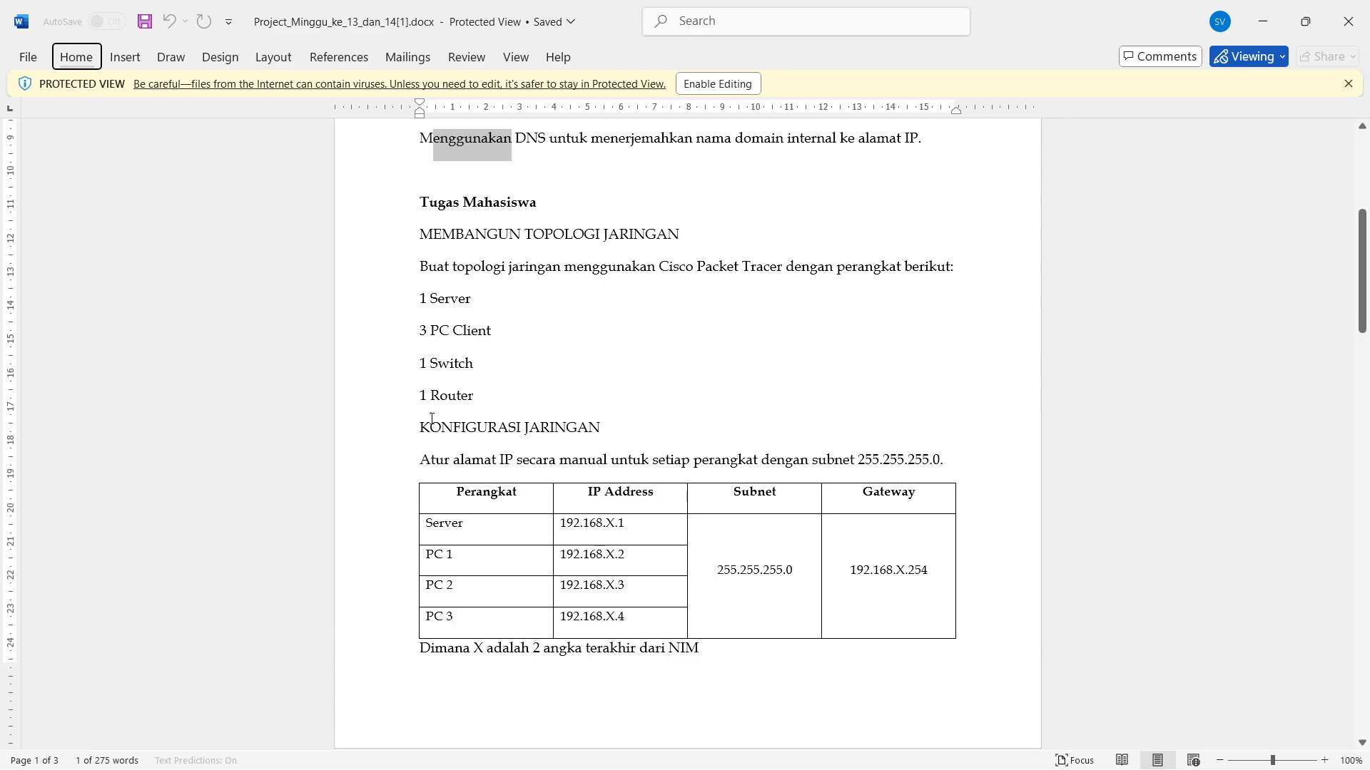
{"action": "key", "text": "alt+Tab"}
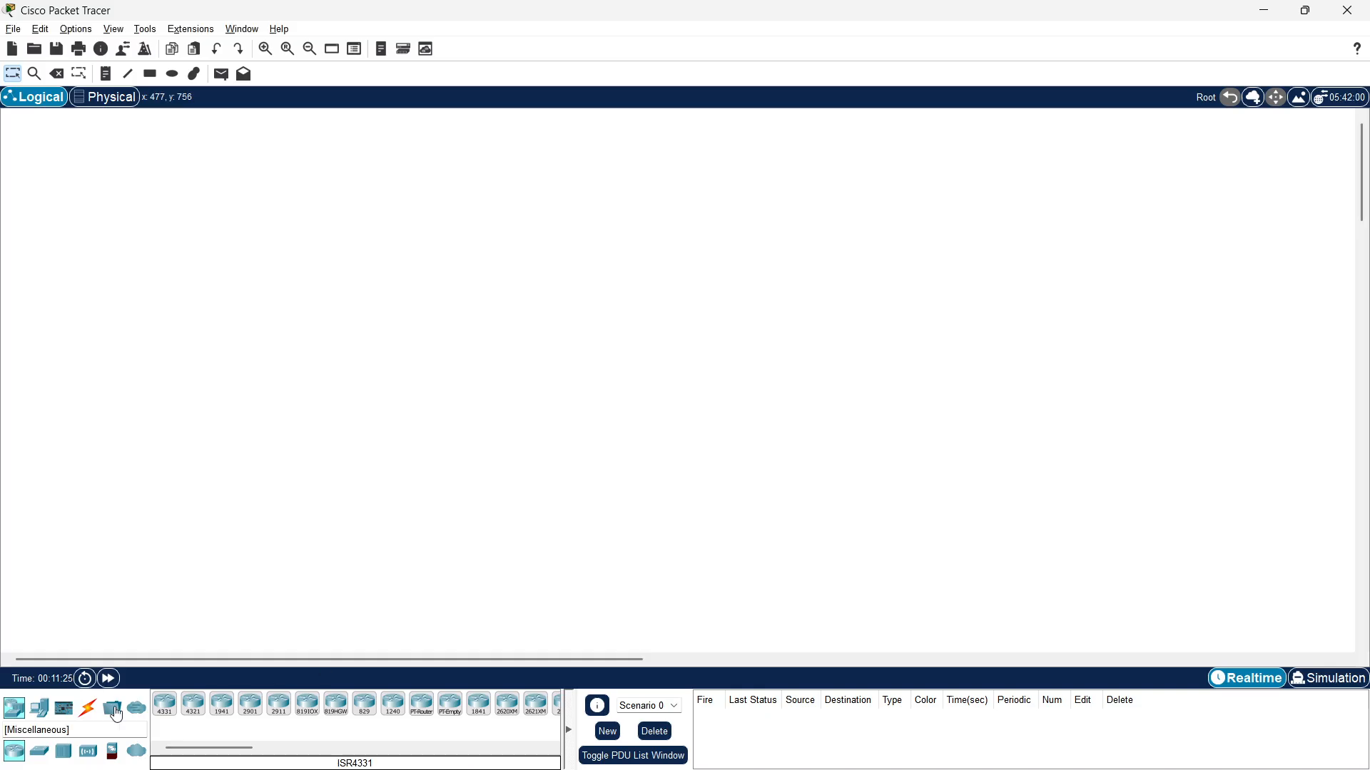
{"action": "left_click", "coordinate": [47, 711]}
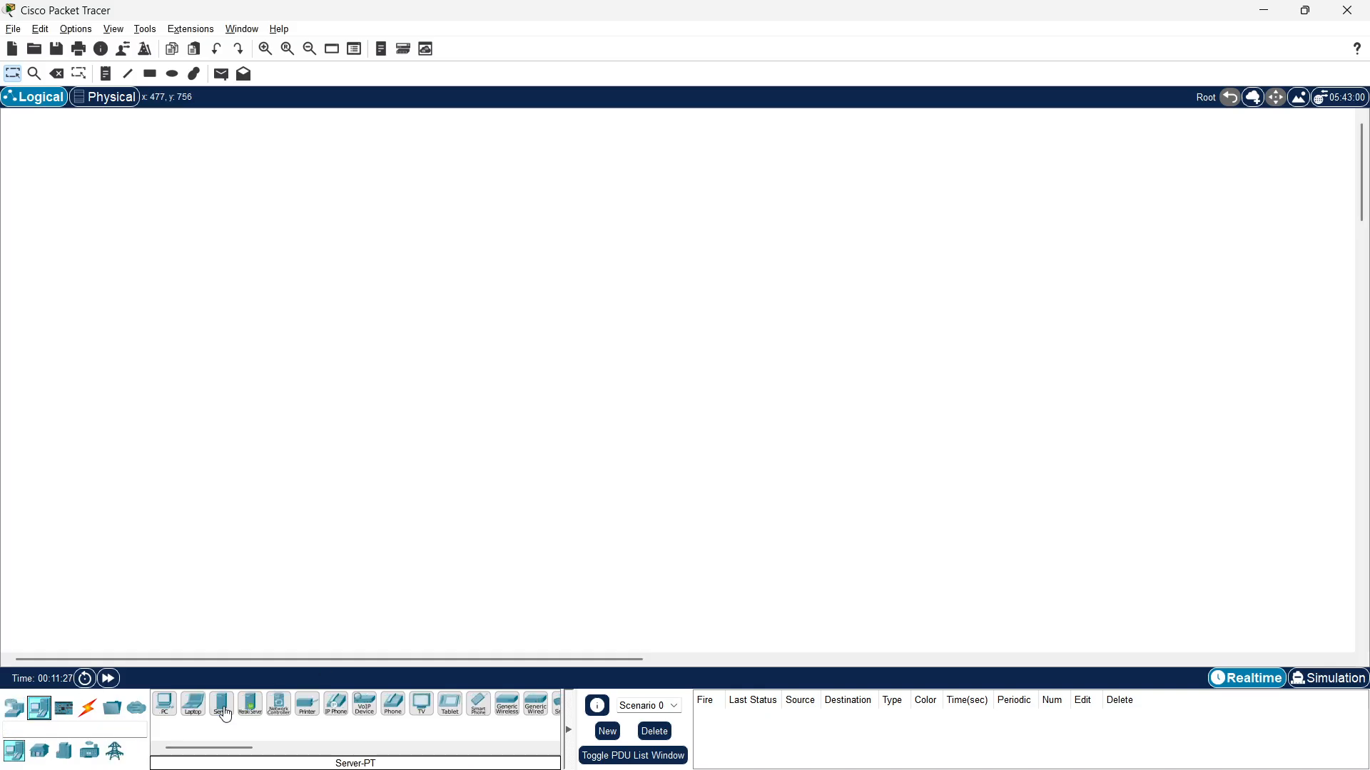
{"action": "left_click", "coordinate": [226, 716]}
{"action": "left_click", "coordinate": [712, 371]}
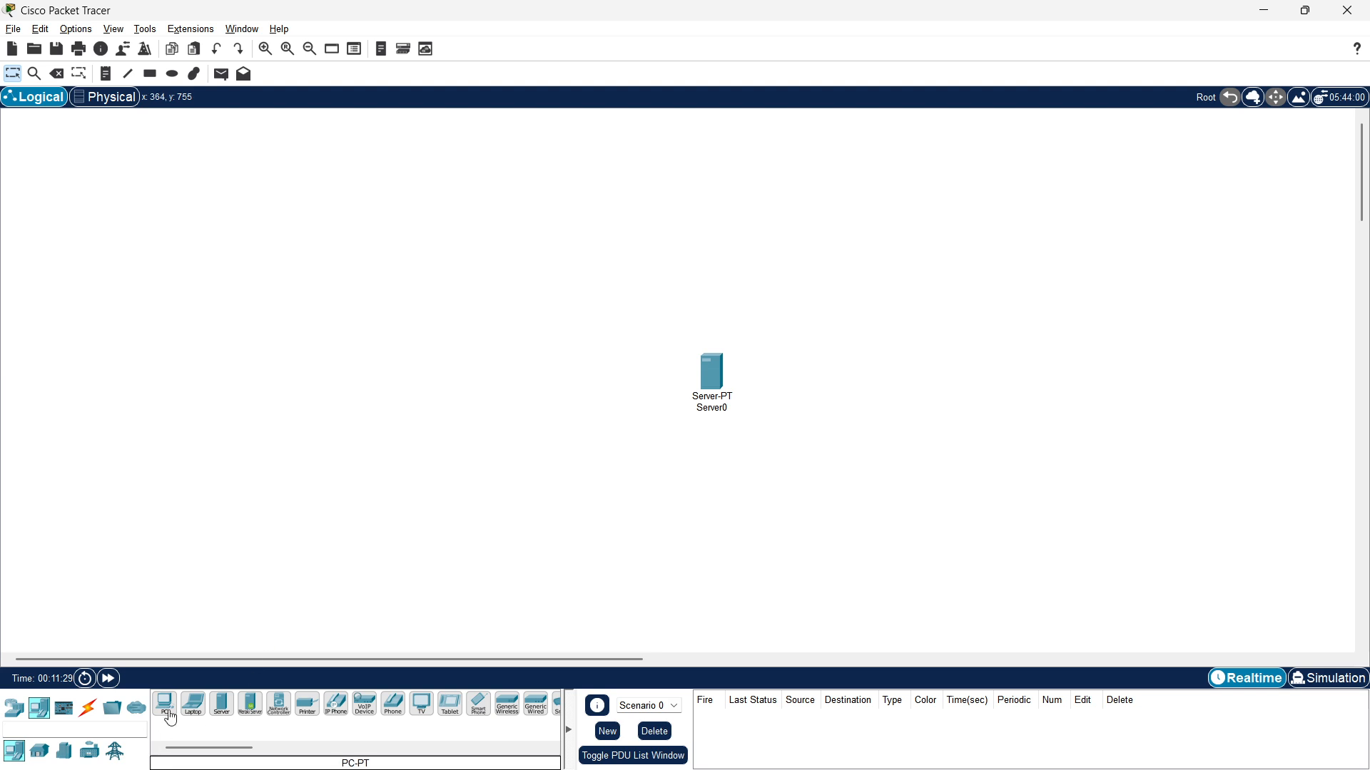
{"action": "left_click_drag", "start_coordinate": [703, 375], "coordinate": [368, 366]}
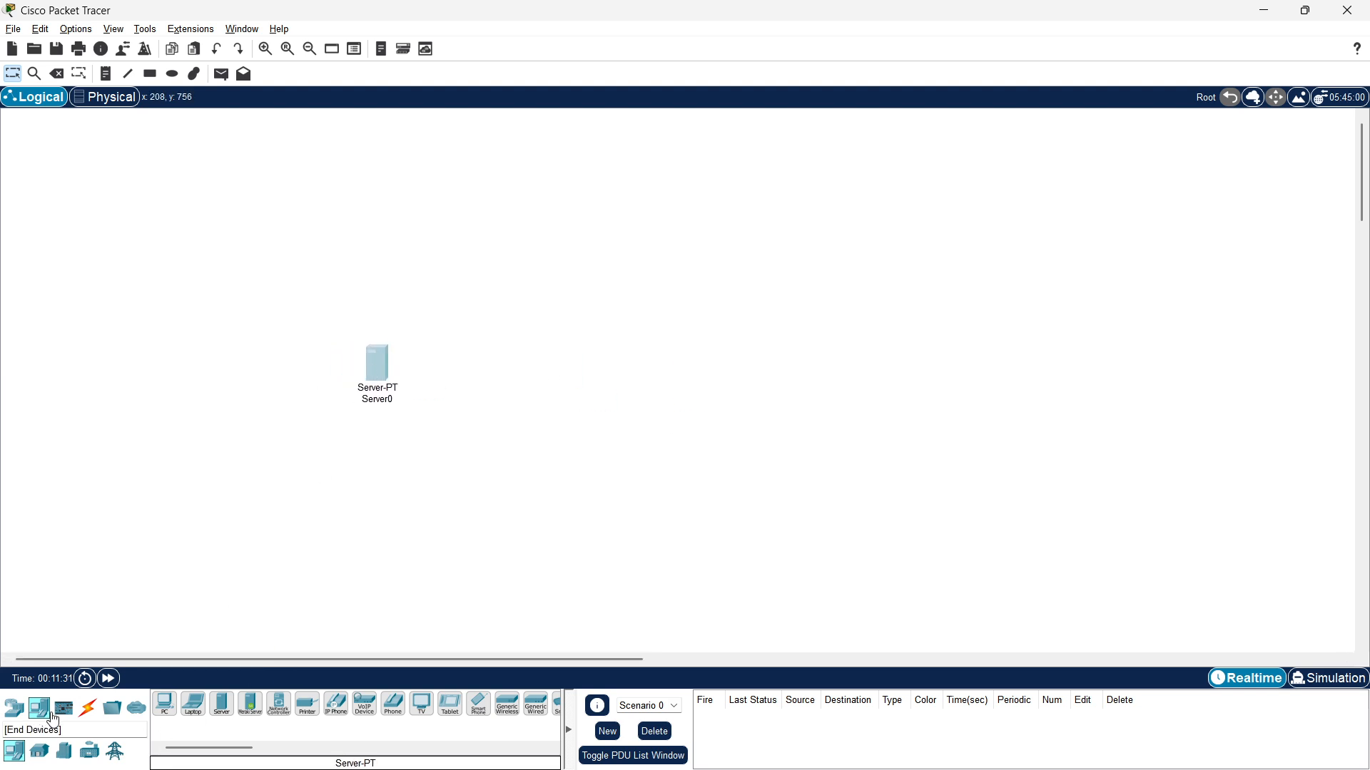
Place three PC-PT devices in a row to the right of the server.
{"action": "left_click", "coordinate": [165, 704]}
{"action": "left_click", "coordinate": [465, 359]}
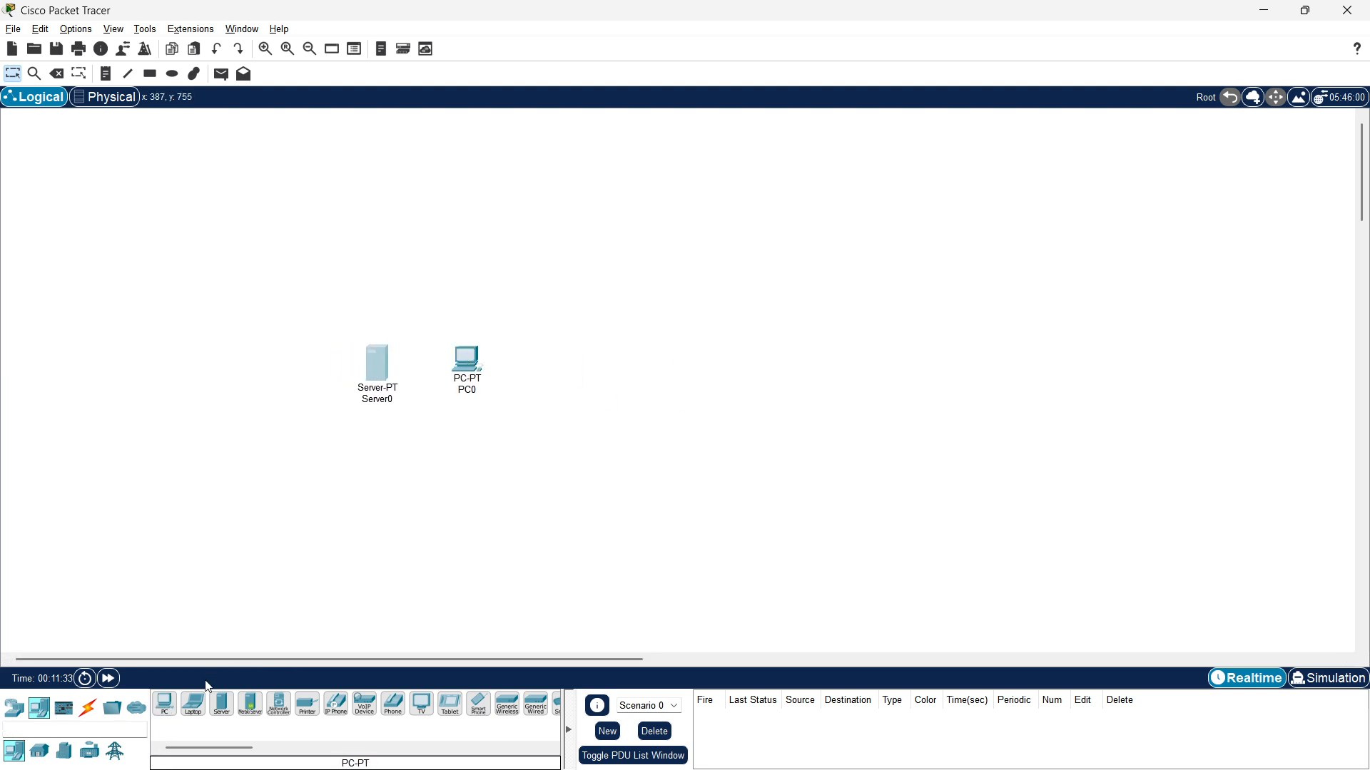
{"action": "left_click", "coordinate": [165, 704], "text": "ctrl"}
{"action": "left_click", "coordinate": [572, 362]}
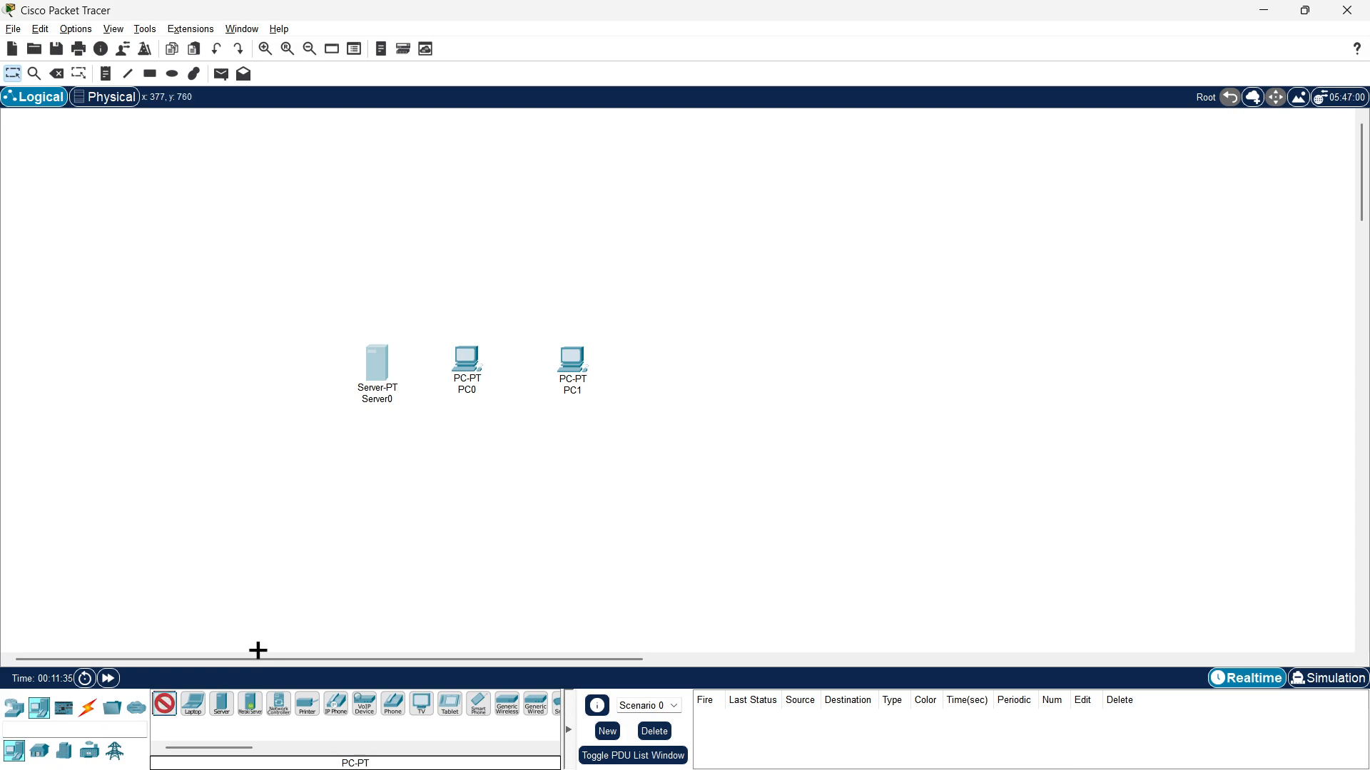
{"action": "left_click", "coordinate": [712, 375]}
Check the assignment's device list, and place a 2960 switch above the PCs with a 2911 router above it.
{"action": "key", "text": "alt+Tab"}
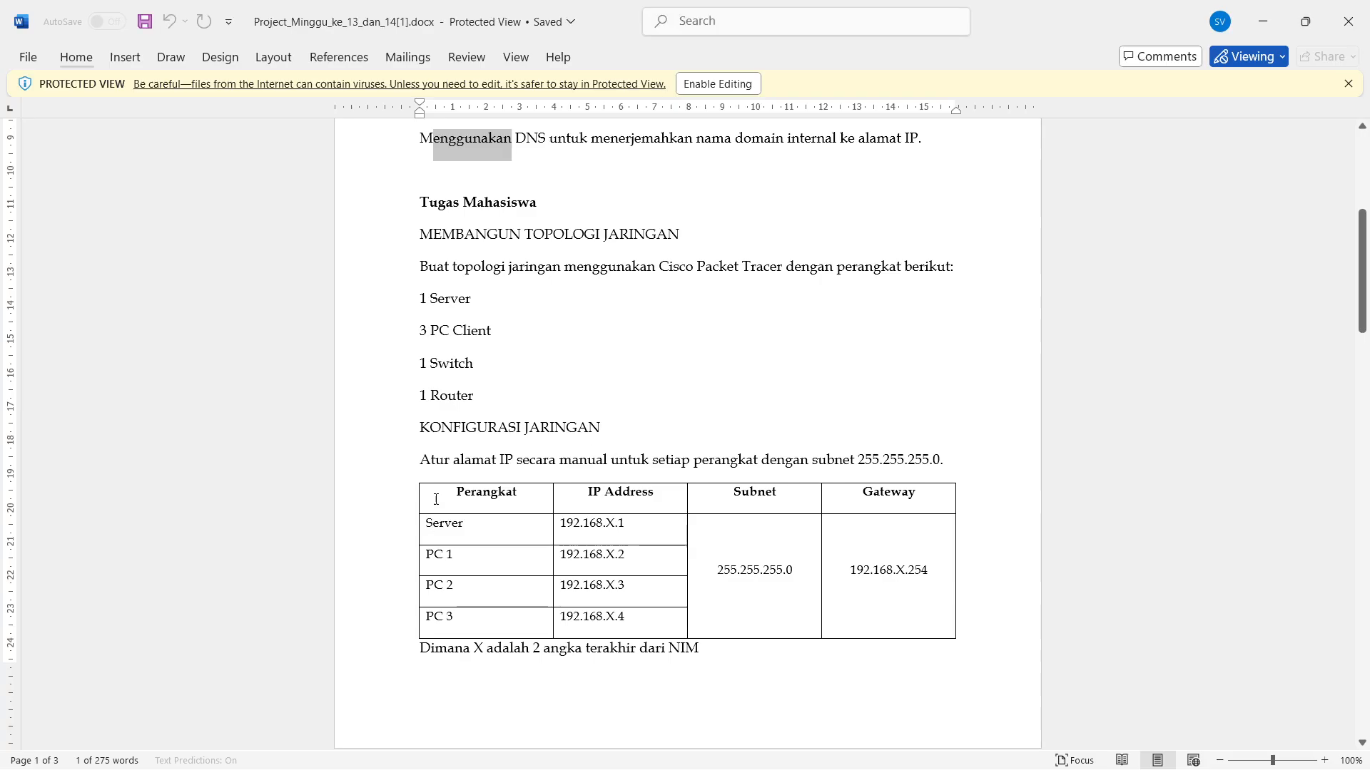
{"action": "key", "text": "alt+Tab"}
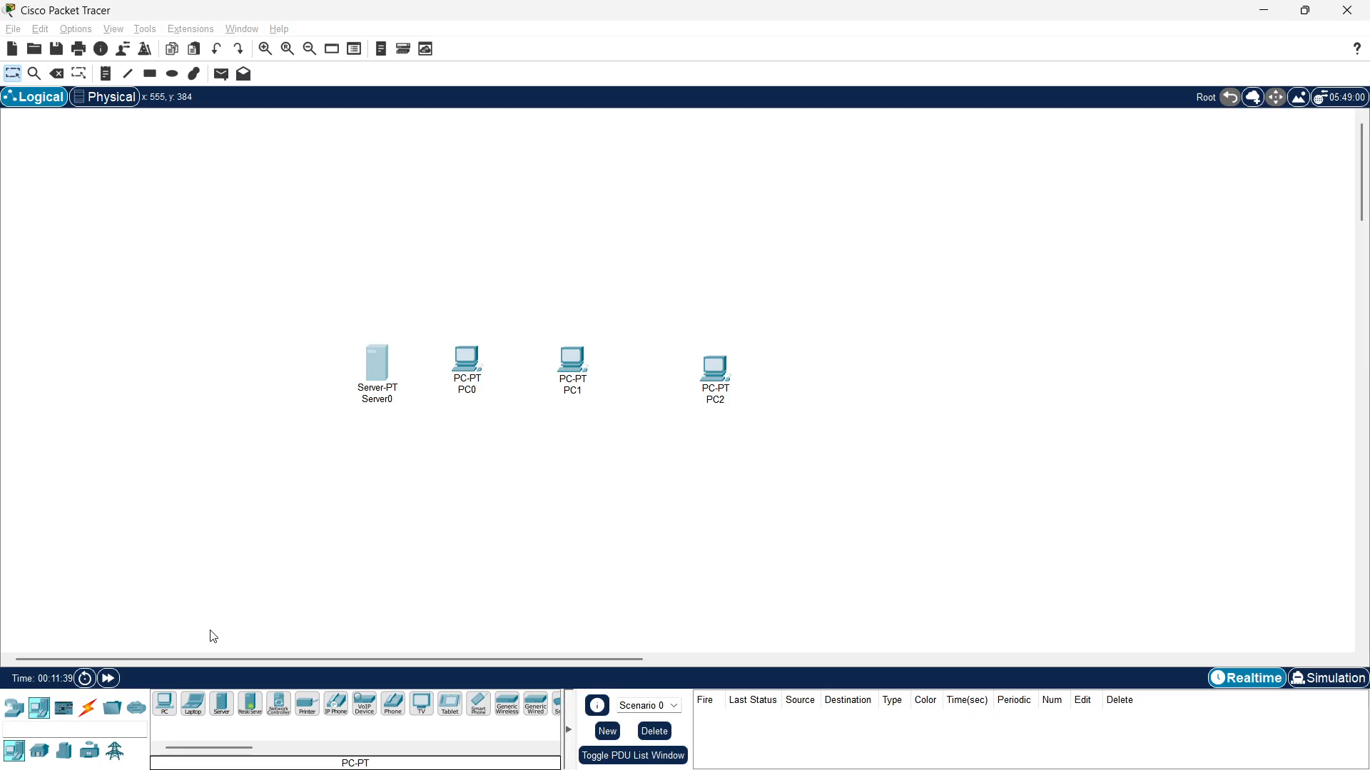
{"action": "left_click", "coordinate": [39, 751]}
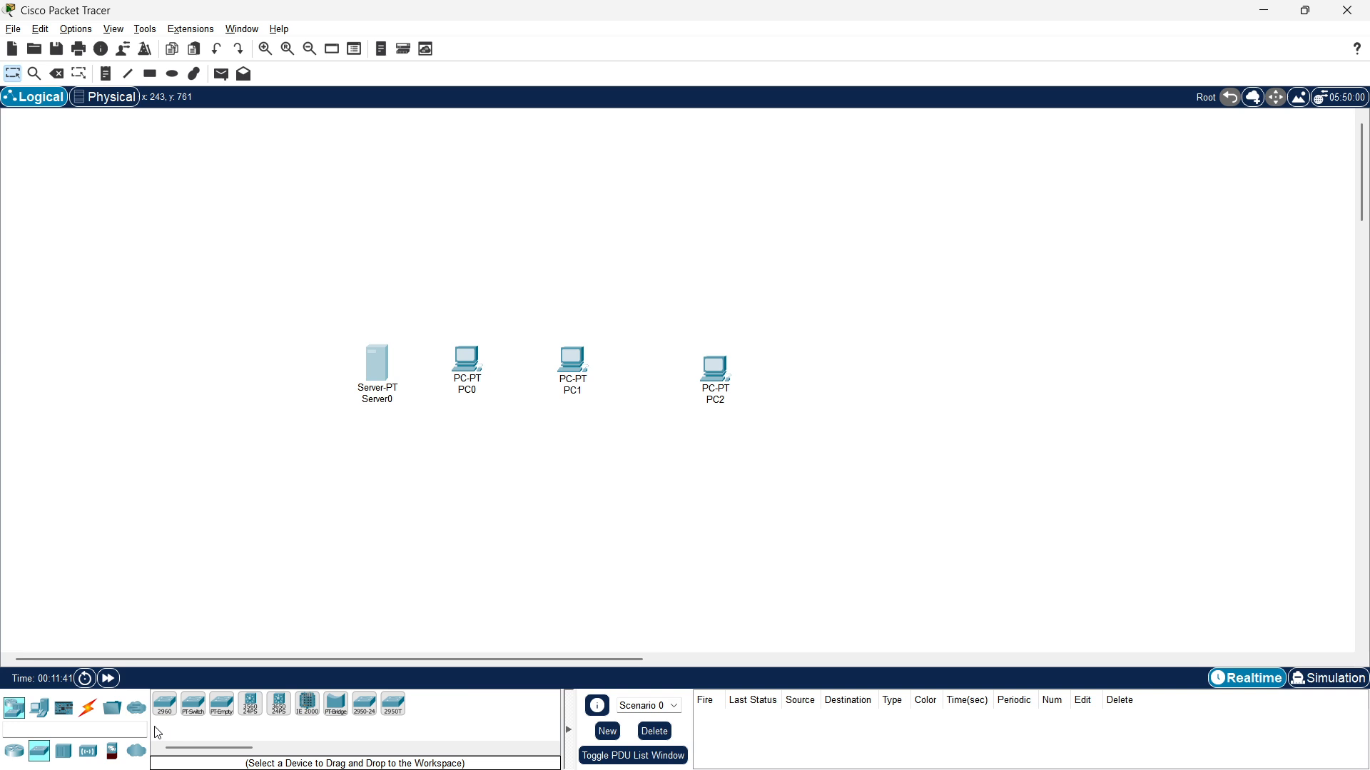
{"action": "left_click", "coordinate": [165, 704], "text": "ctrl"}
{"action": "left_click", "coordinate": [535, 282]}
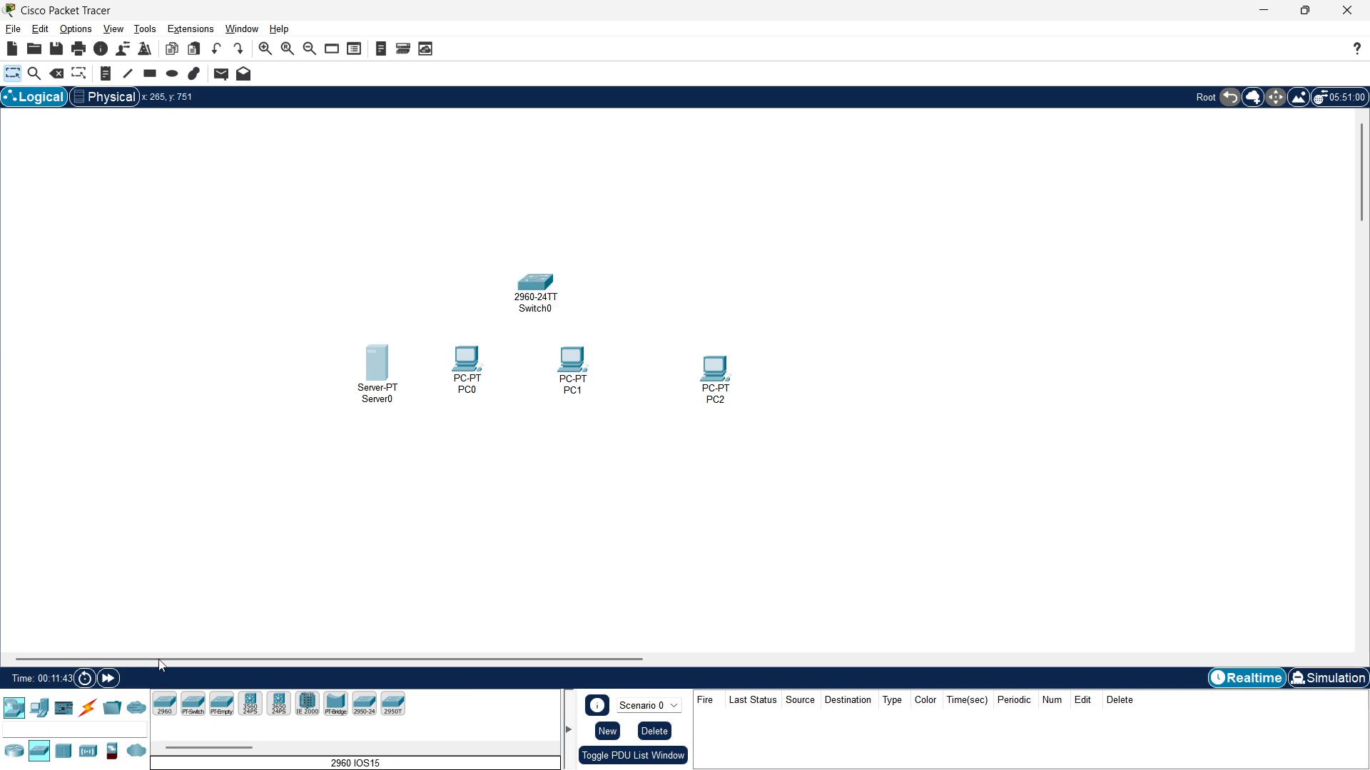
{"action": "left_click", "coordinate": [14, 751]}
{"action": "left_click", "coordinate": [279, 704]}
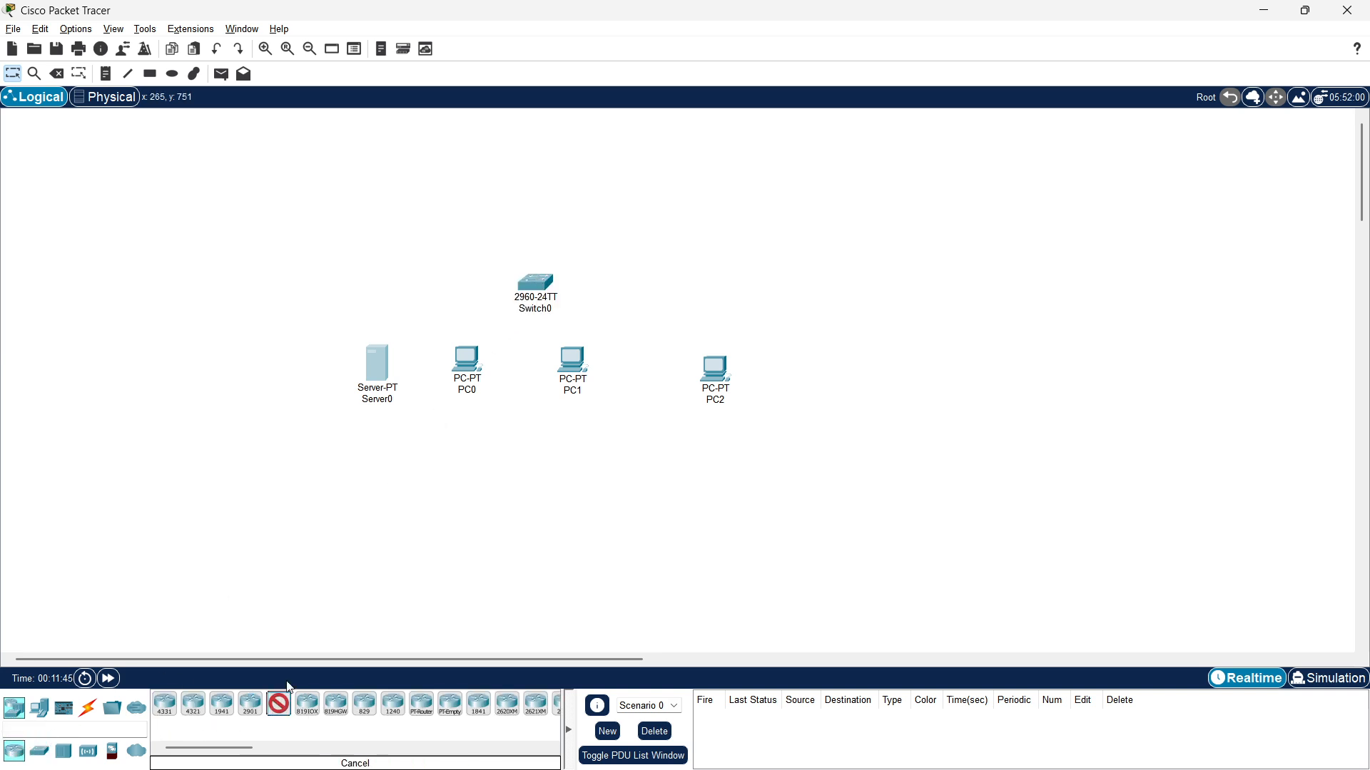
{"action": "left_click", "coordinate": [545, 183]}
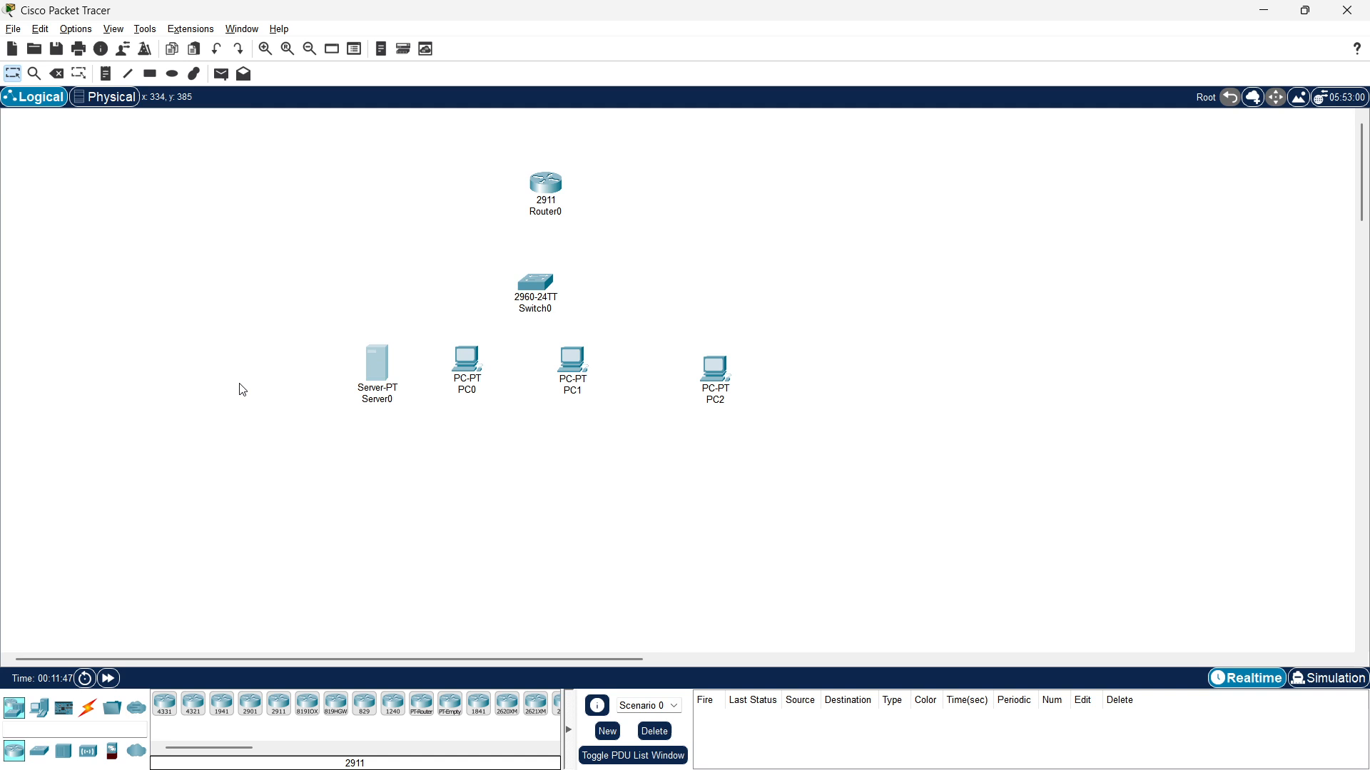
Arrange Server0, PC0, PC1 and PC2 in a roughly aligned, evenly spaced row below the switch.
{"action": "left_click_drag", "start_coordinate": [368, 385], "coordinate": [336, 378]}
{"action": "left_click_drag", "start_coordinate": [454, 366], "coordinate": [449, 367]}
{"action": "left_click_drag", "start_coordinate": [577, 366], "coordinate": [590, 368]}
{"action": "left_click_drag", "start_coordinate": [716, 363], "coordinate": [717, 348]}
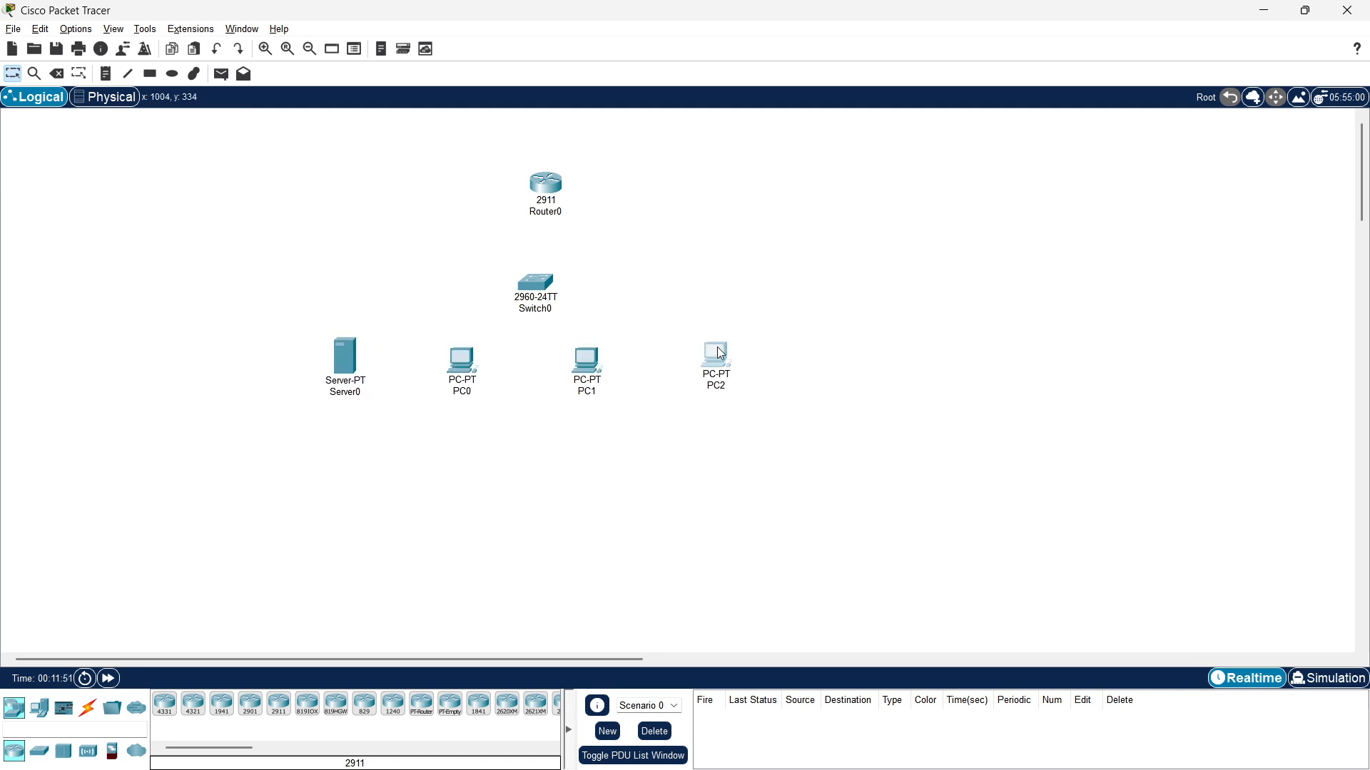
{"action": "left_click_drag", "start_coordinate": [594, 364], "coordinate": [604, 362]}
{"action": "left_click_drag", "start_coordinate": [708, 359], "coordinate": [714, 360]}
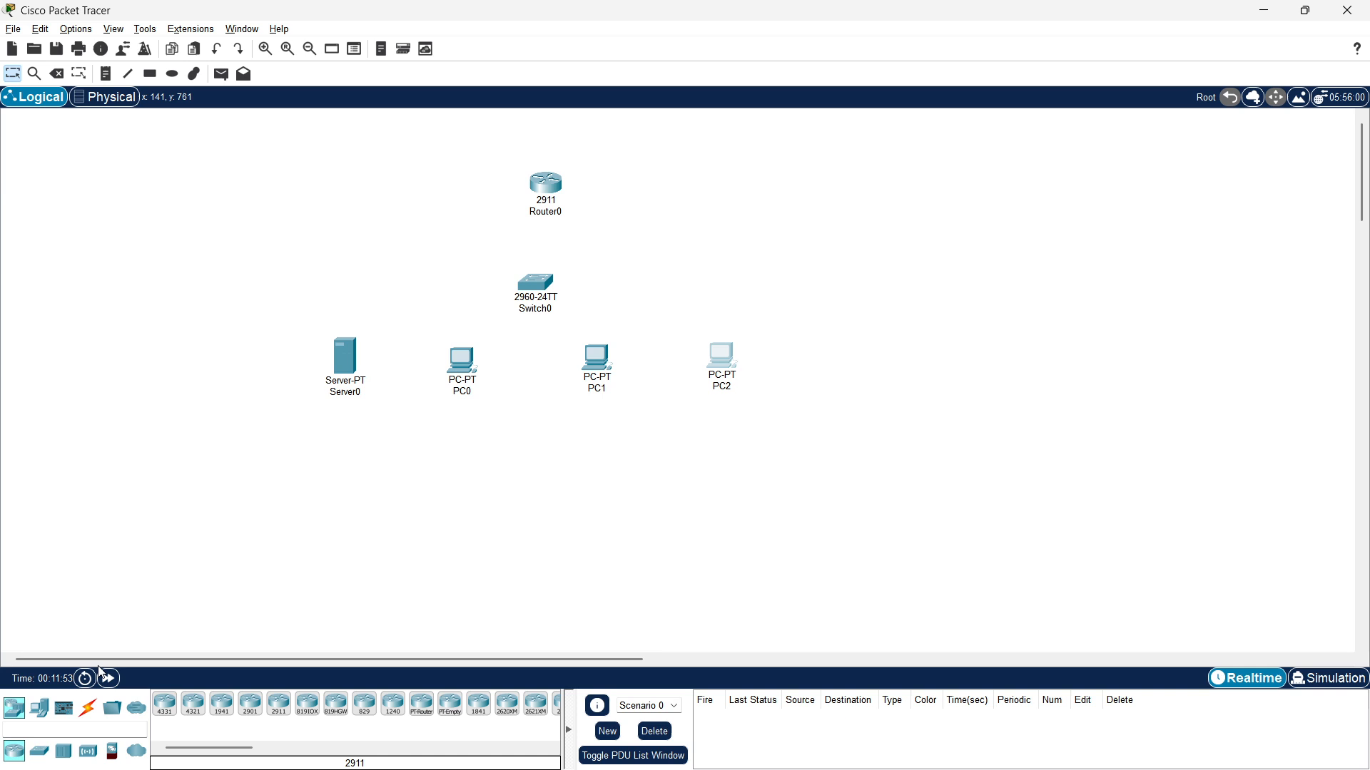
Connect Server0's FastEthernet0 to Switch0's FastEthernet0/2 with a Copper Straight-Through cable.
{"action": "left_click", "coordinate": [87, 708]}
{"action": "left_click", "coordinate": [225, 707]}
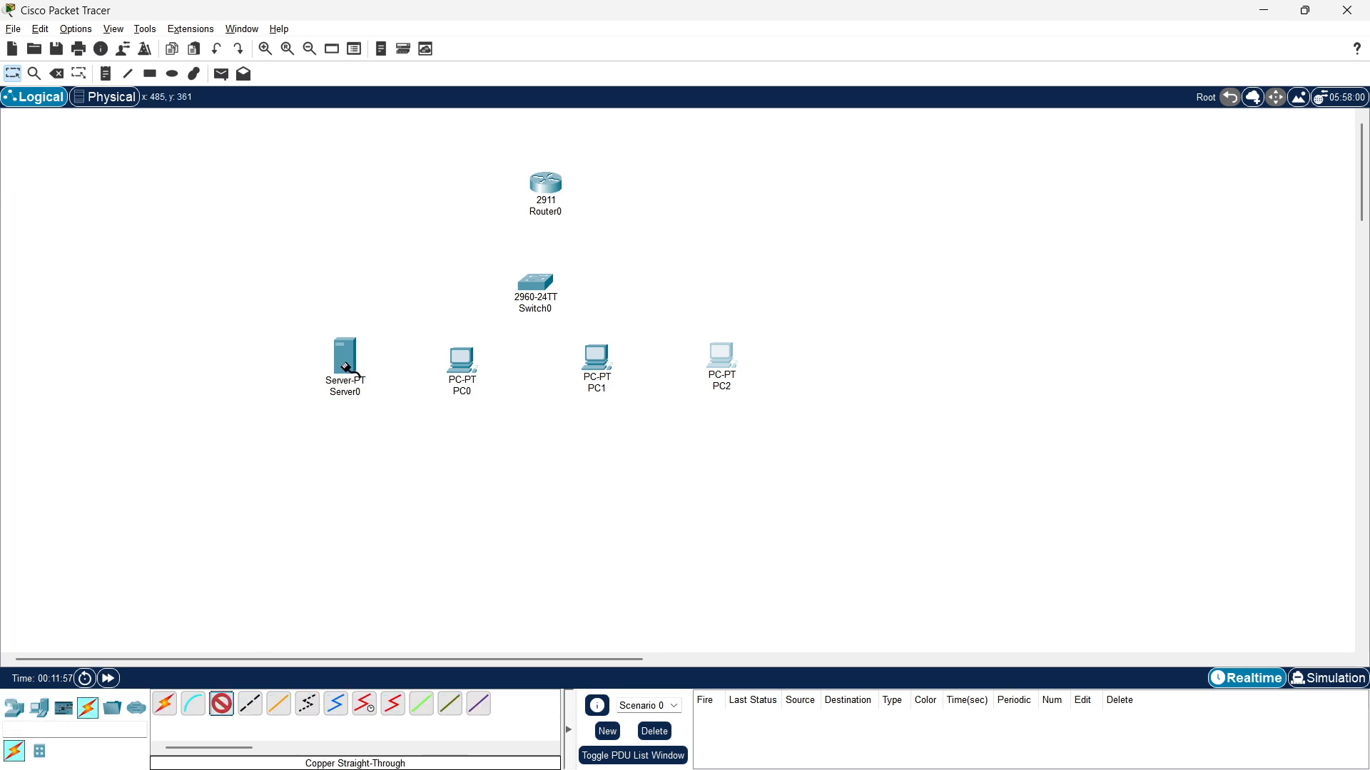
{"action": "left_click", "coordinate": [347, 366]}
{"action": "left_click", "coordinate": [408, 376]}
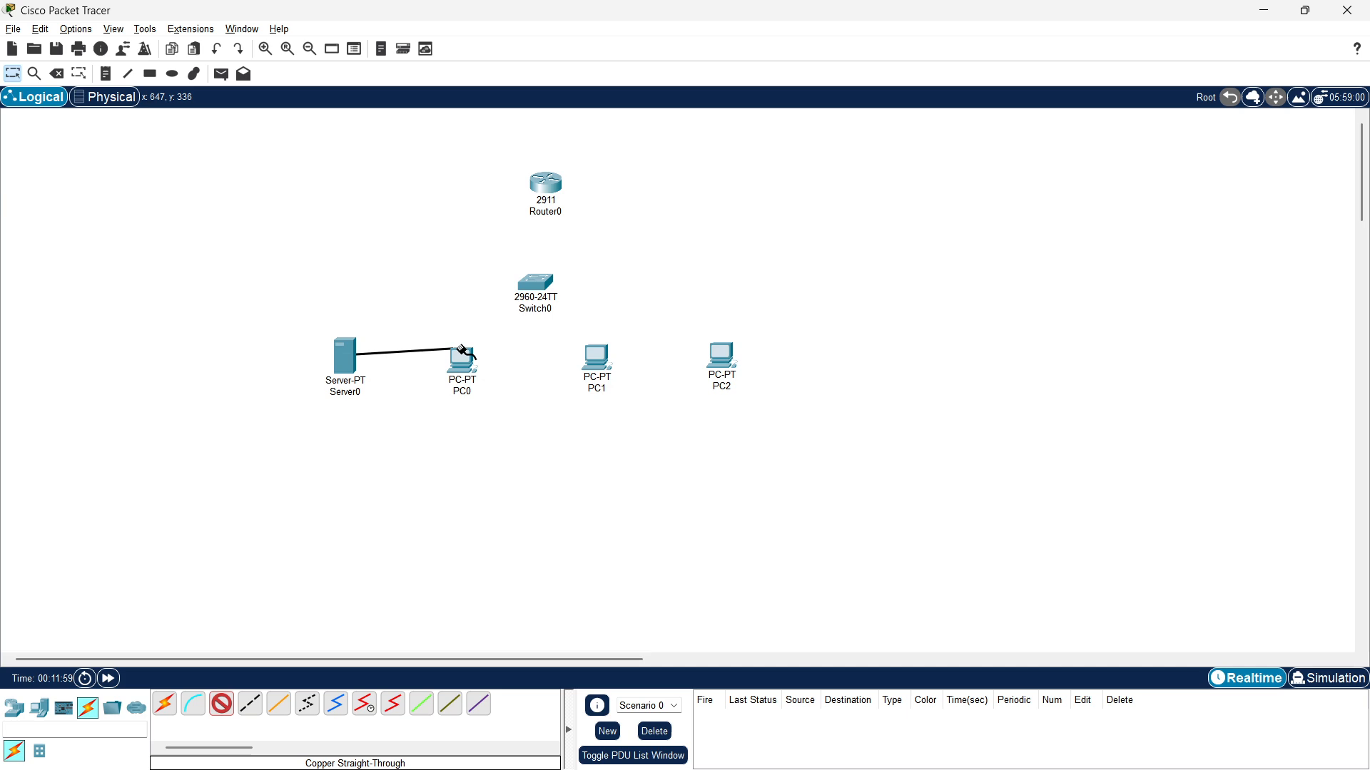
{"action": "left_click", "coordinate": [546, 289]}
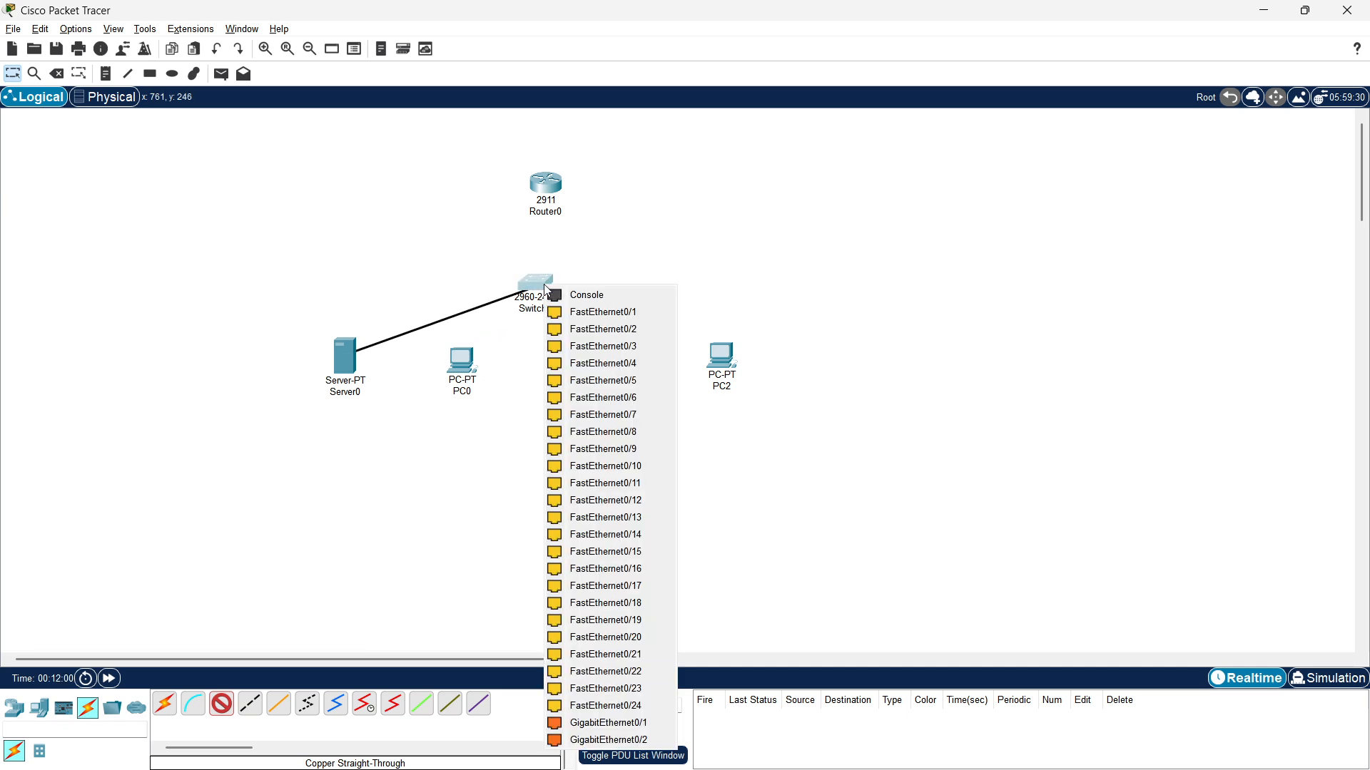
{"action": "left_click", "coordinate": [565, 331]}
{"action": "left_click", "coordinate": [454, 373]}
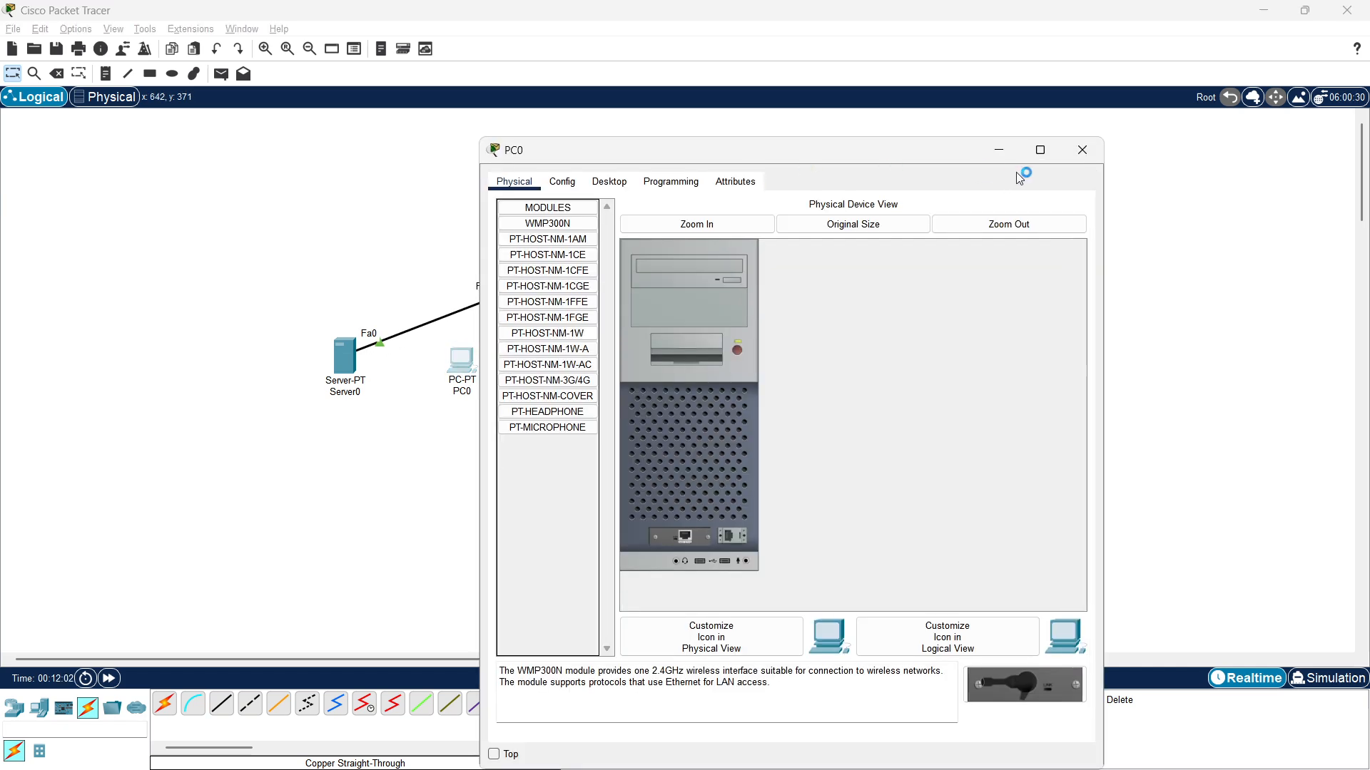
{"action": "left_click", "coordinate": [1061, 152]}
{"action": "left_click", "coordinate": [1347, 10]}
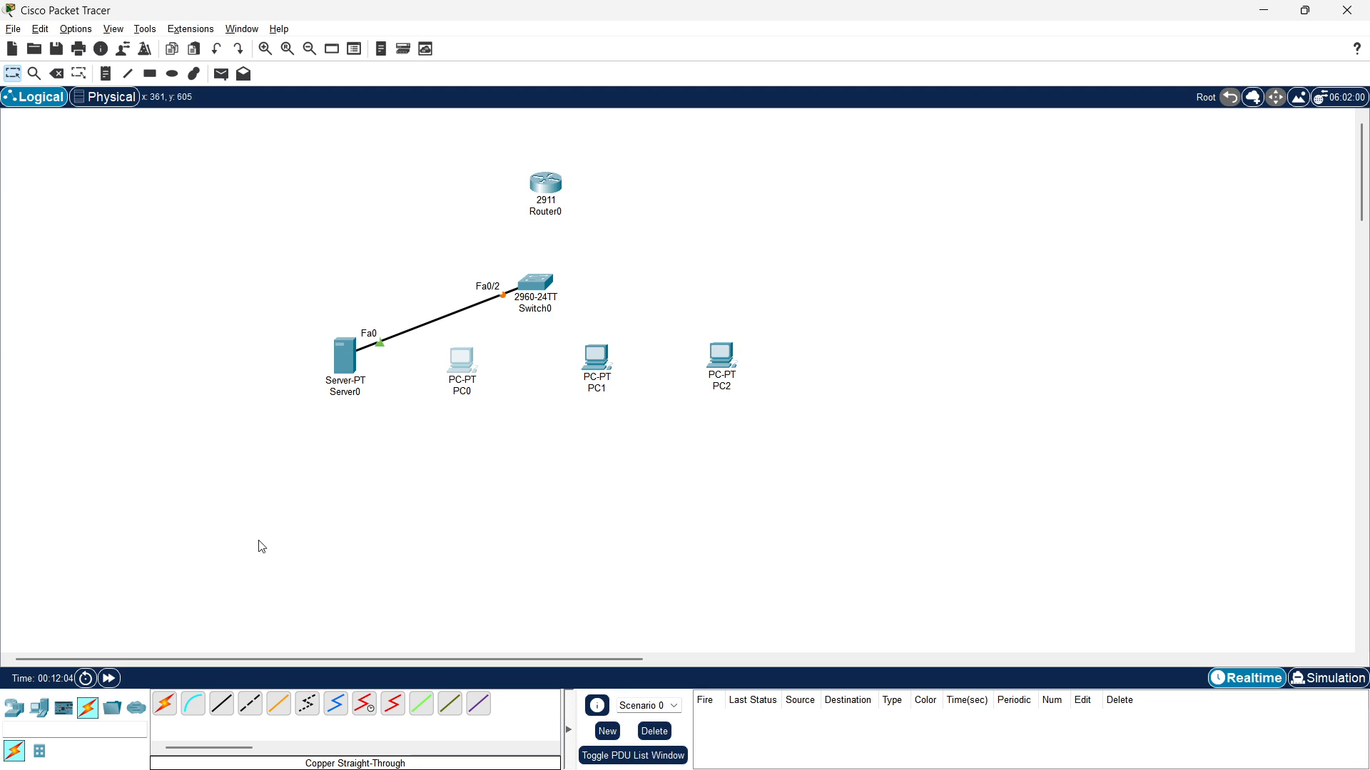
Connect PC0's FastEthernet0 to Switch0's FastEthernet0/3 with a Copper Straight-Through cable.
{"action": "left_click", "coordinate": [223, 707]}
{"action": "left_click", "coordinate": [466, 362]}
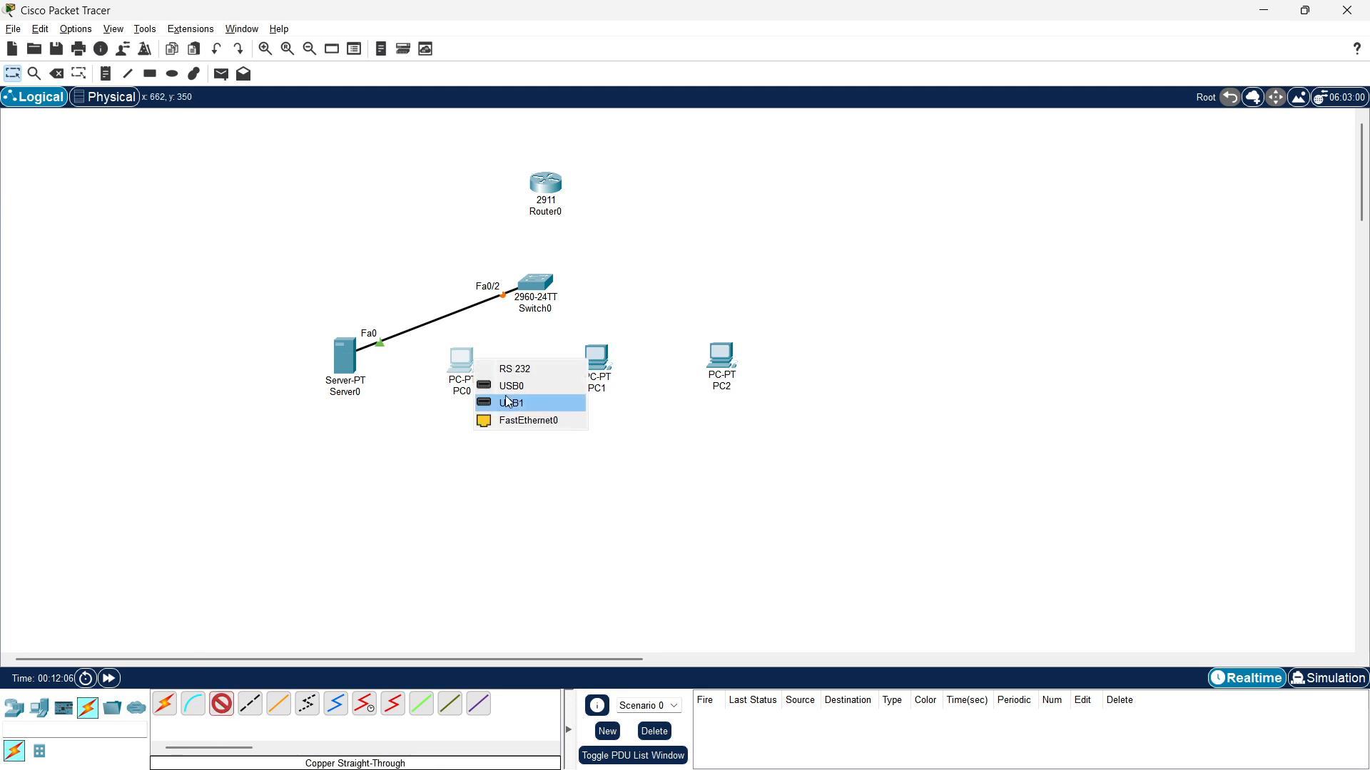
{"action": "left_click", "coordinate": [526, 418]}
{"action": "left_click", "coordinate": [536, 282]}
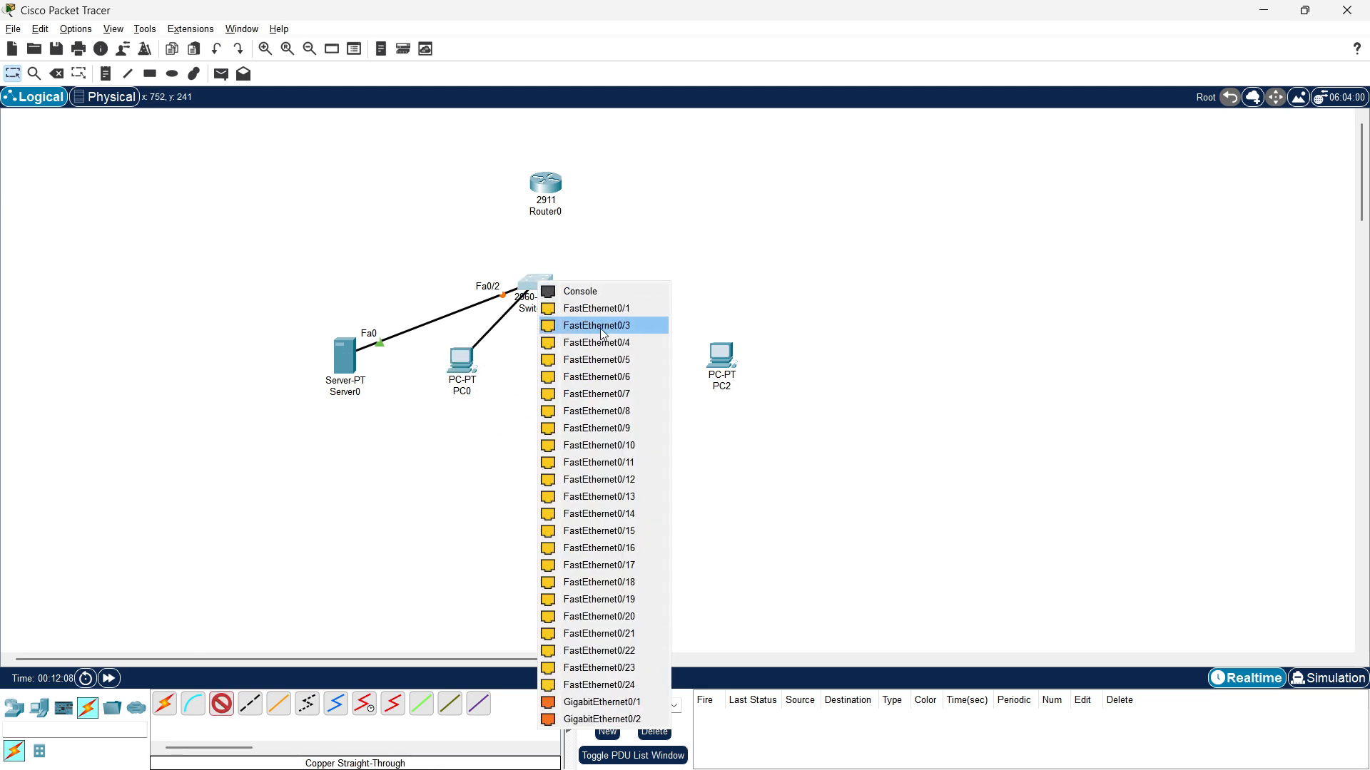
{"action": "left_click", "coordinate": [600, 328]}
Connect PC1's FastEthernet0 to Switch0's FastEthernet0/4 with a Copper Straight-Through cable.
{"action": "left_click", "coordinate": [222, 707]}
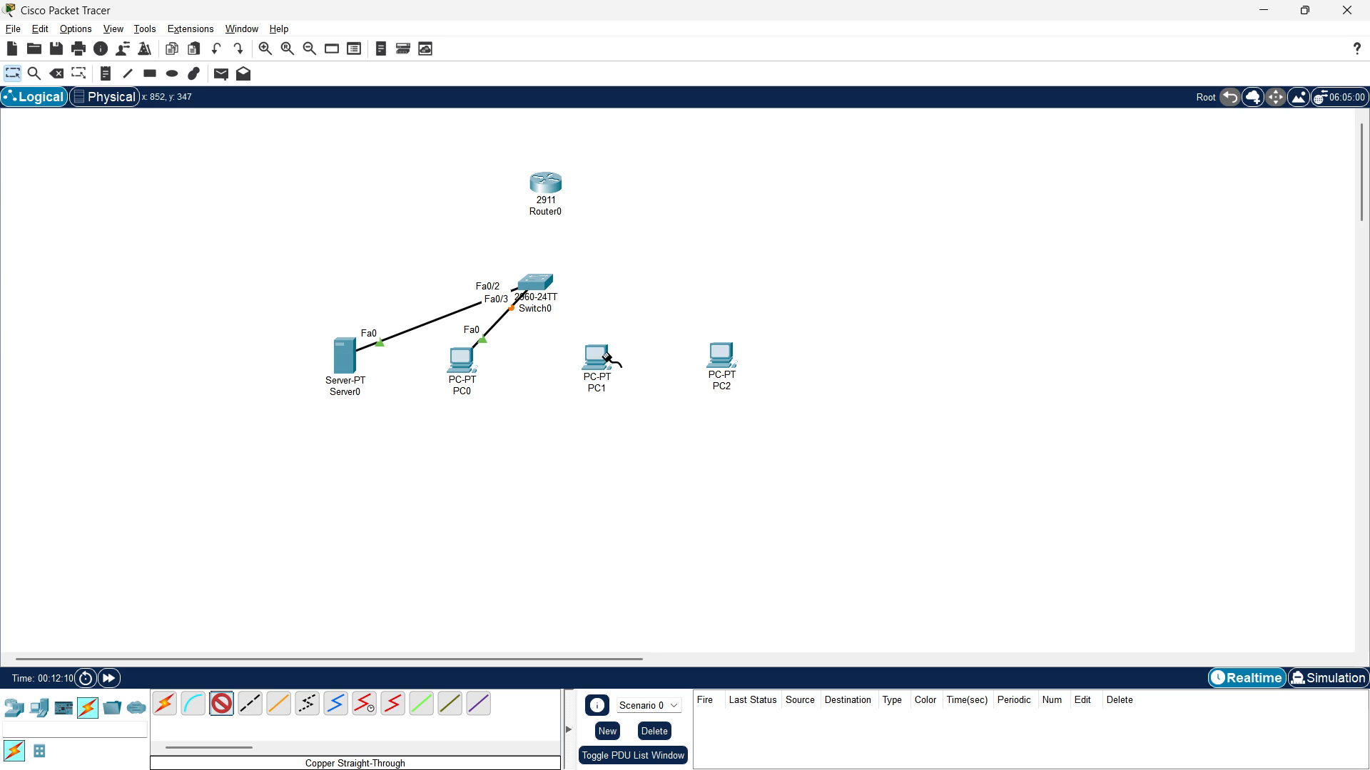
{"action": "left_click", "coordinate": [604, 359]}
{"action": "left_click", "coordinate": [651, 418]}
{"action": "left_click", "coordinate": [541, 284]}
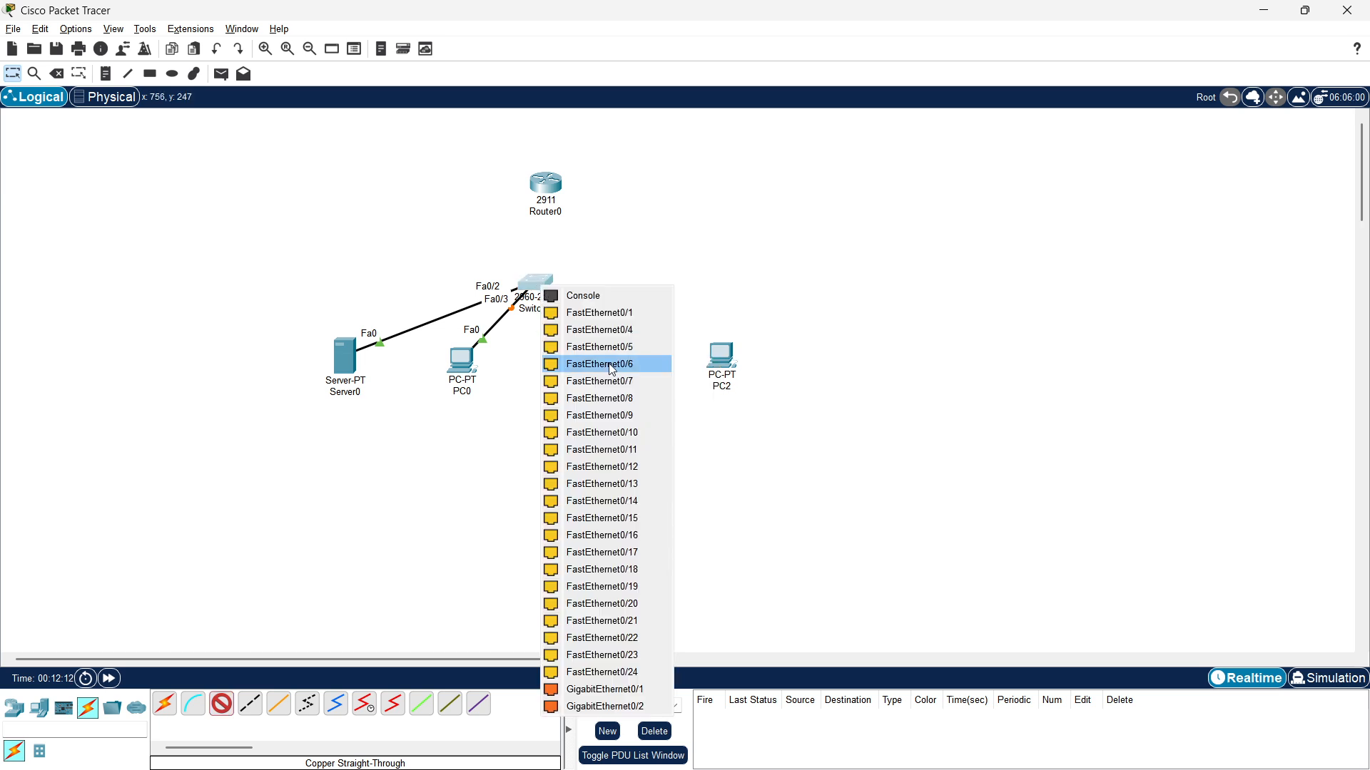
{"action": "left_click", "coordinate": [571, 360]}
Connect PC2's FastEthernet0 to Switch0's FastEthernet0/5 with a Copper Straight-Through cable.
{"action": "left_click", "coordinate": [222, 705]}
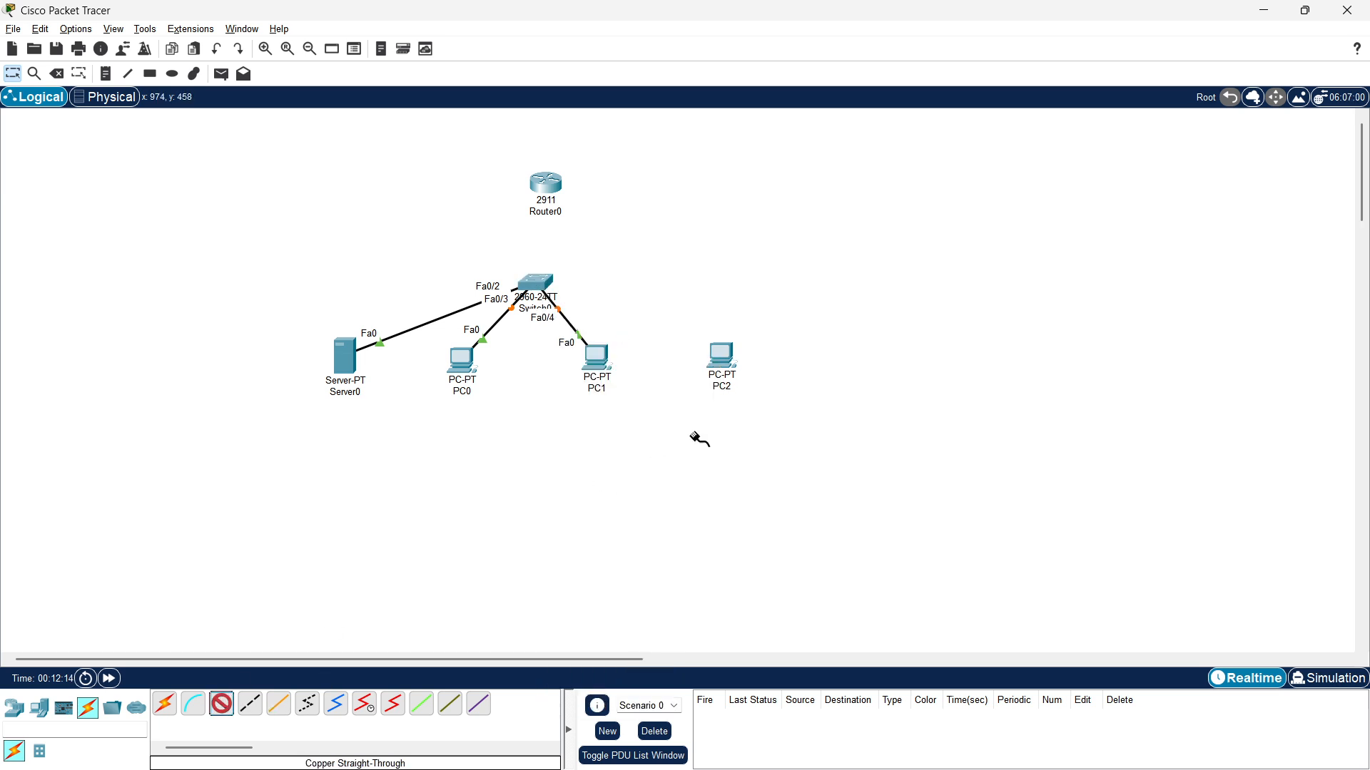
{"action": "left_click", "coordinate": [722, 355]}
{"action": "left_click", "coordinate": [777, 407]}
{"action": "left_click", "coordinate": [539, 281]}
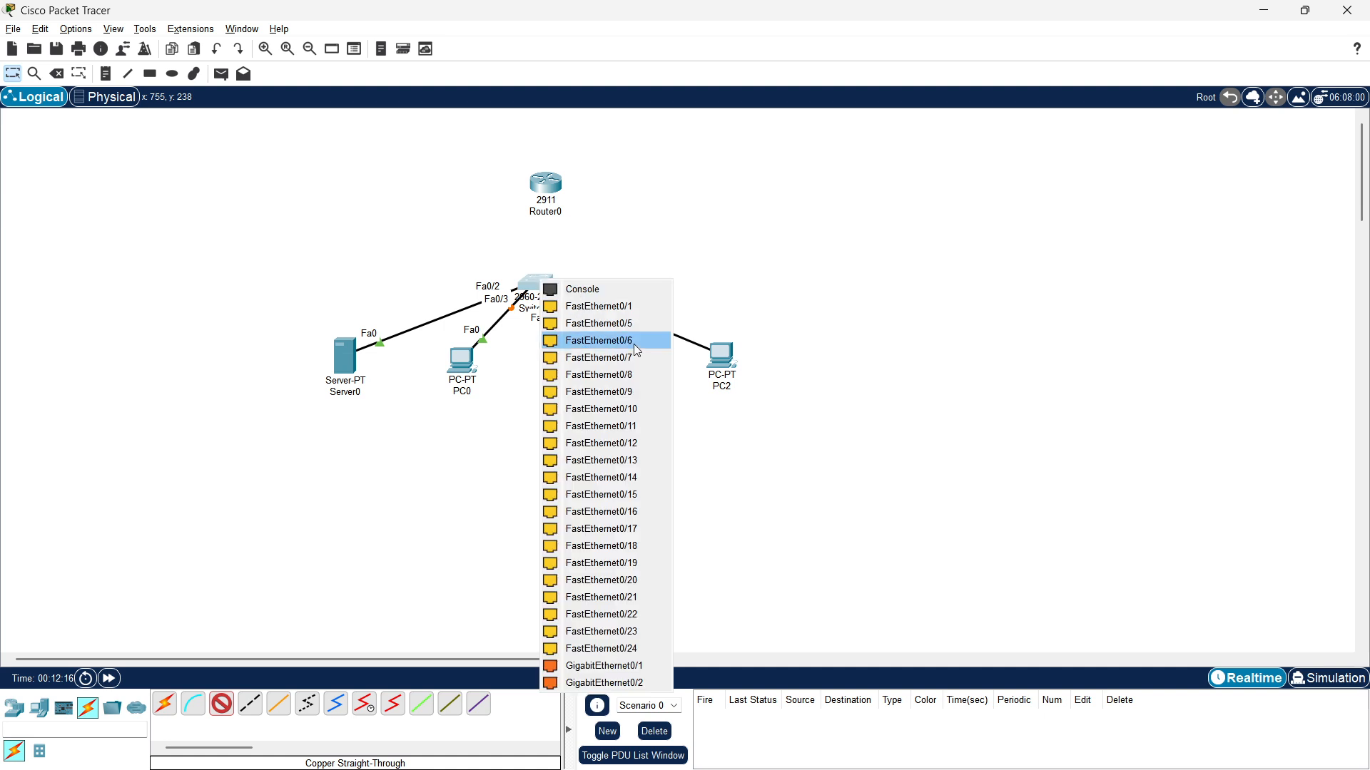
{"action": "left_click", "coordinate": [635, 324]}
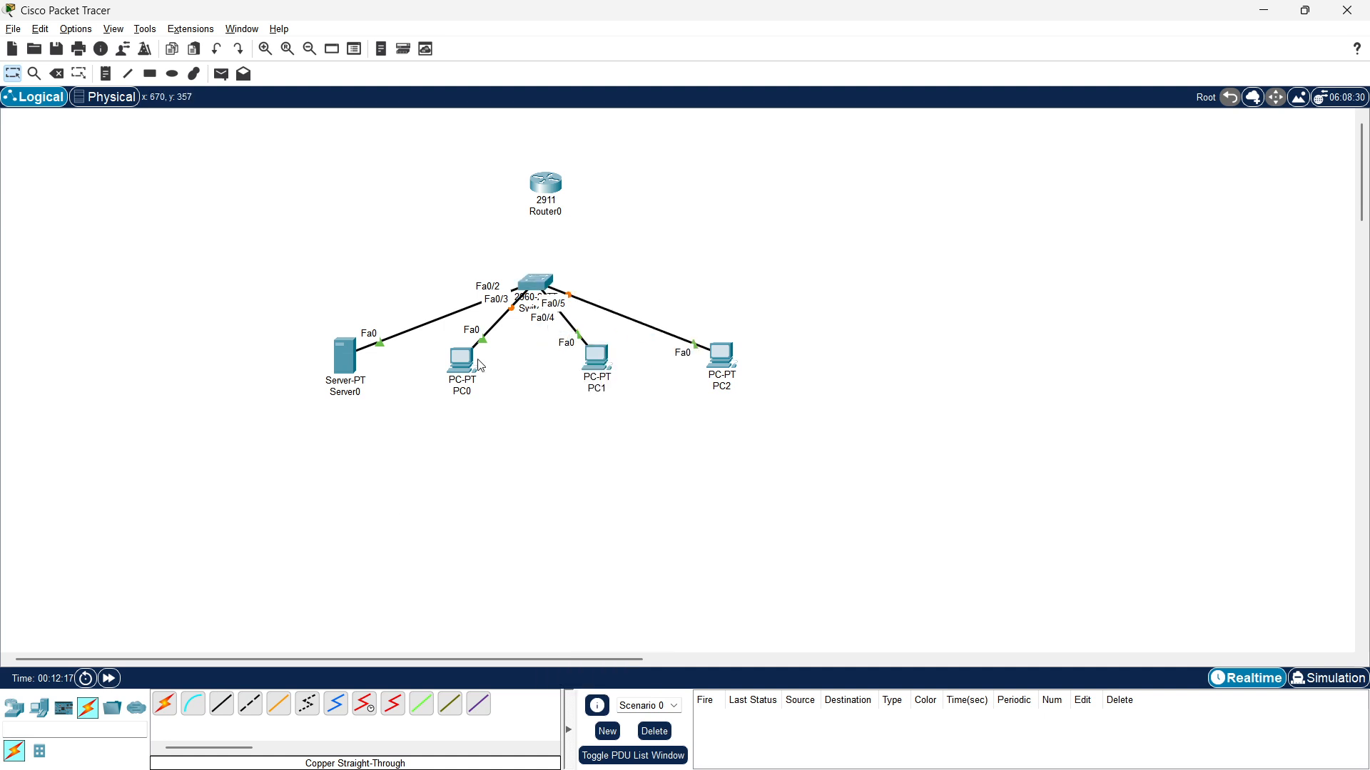
Connect Switch0's FastEthernet0/1 to Router0's GigabitEthernet0/0 with a Copper Straight-Through cable, and nudge Router0 and Server0 slightly up and outward.
{"action": "left_click", "coordinate": [227, 703]}
{"action": "left_click", "coordinate": [539, 286]}
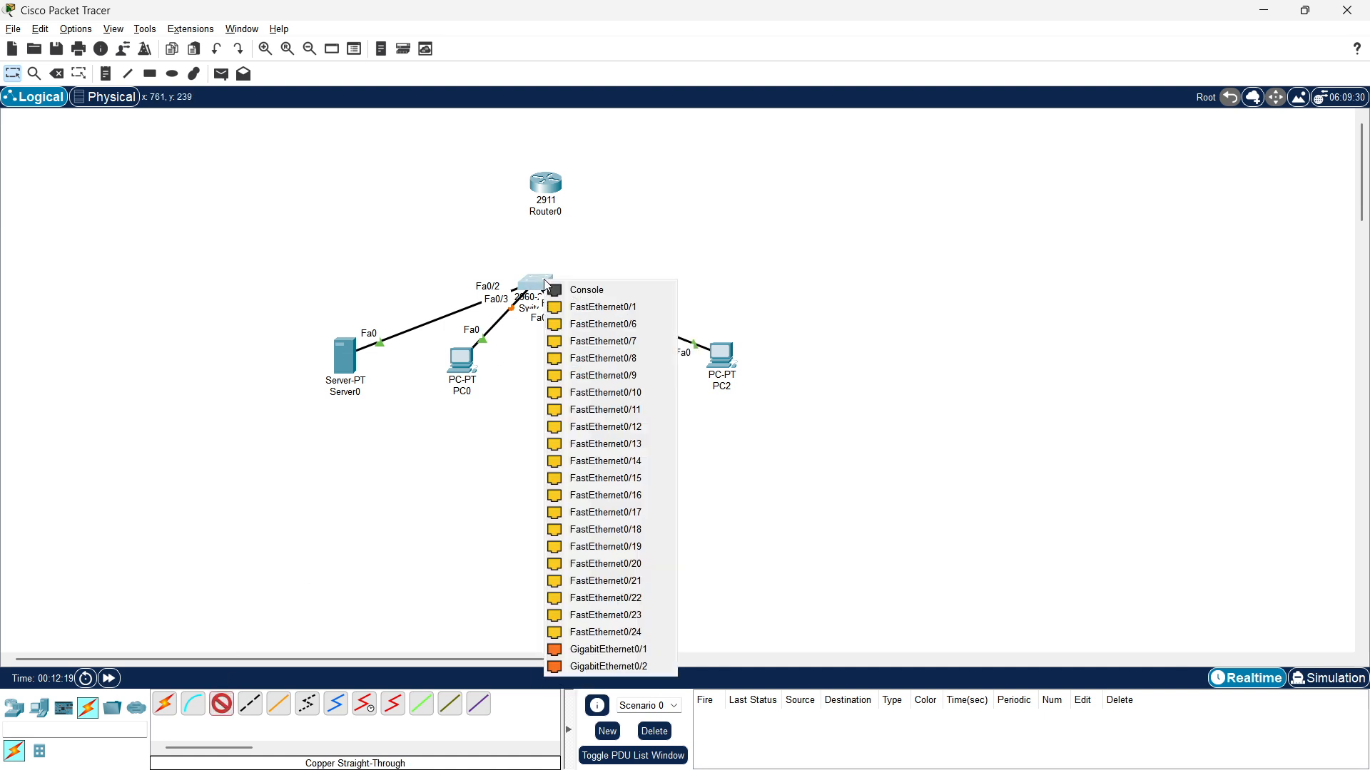
{"action": "left_click", "coordinate": [573, 308]}
{"action": "left_click", "coordinate": [546, 185]}
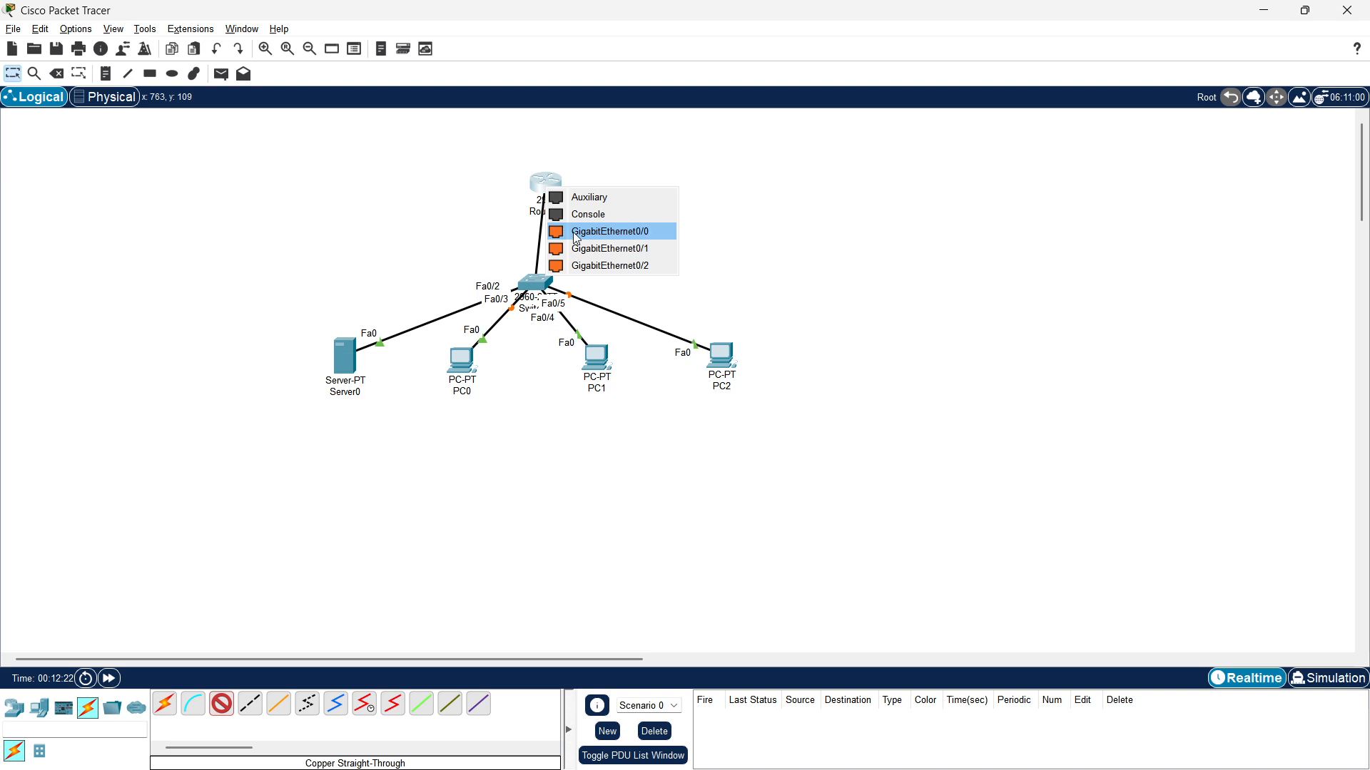
{"action": "left_click", "coordinate": [577, 233]}
{"action": "left_click_drag", "start_coordinate": [546, 192], "coordinate": [537, 182]}
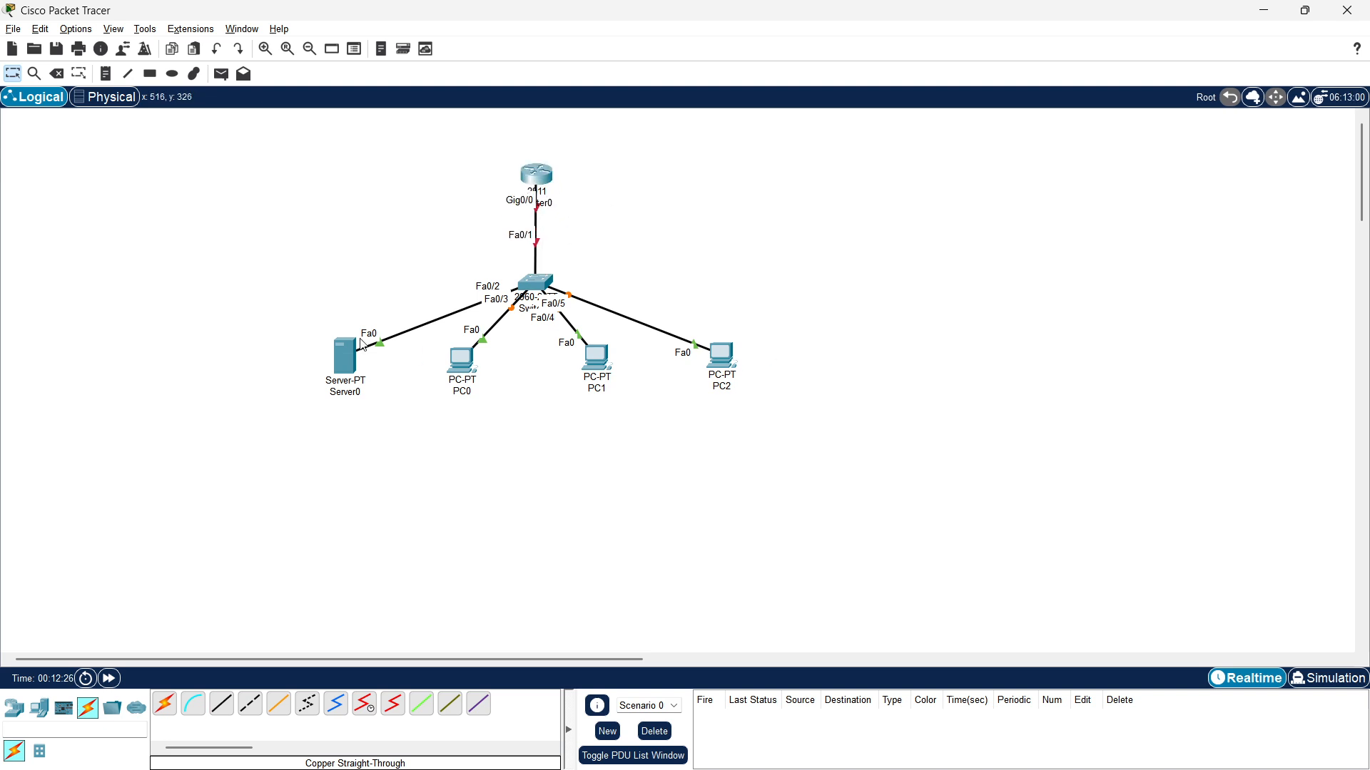
{"action": "left_click_drag", "start_coordinate": [363, 346], "coordinate": [350, 342]}
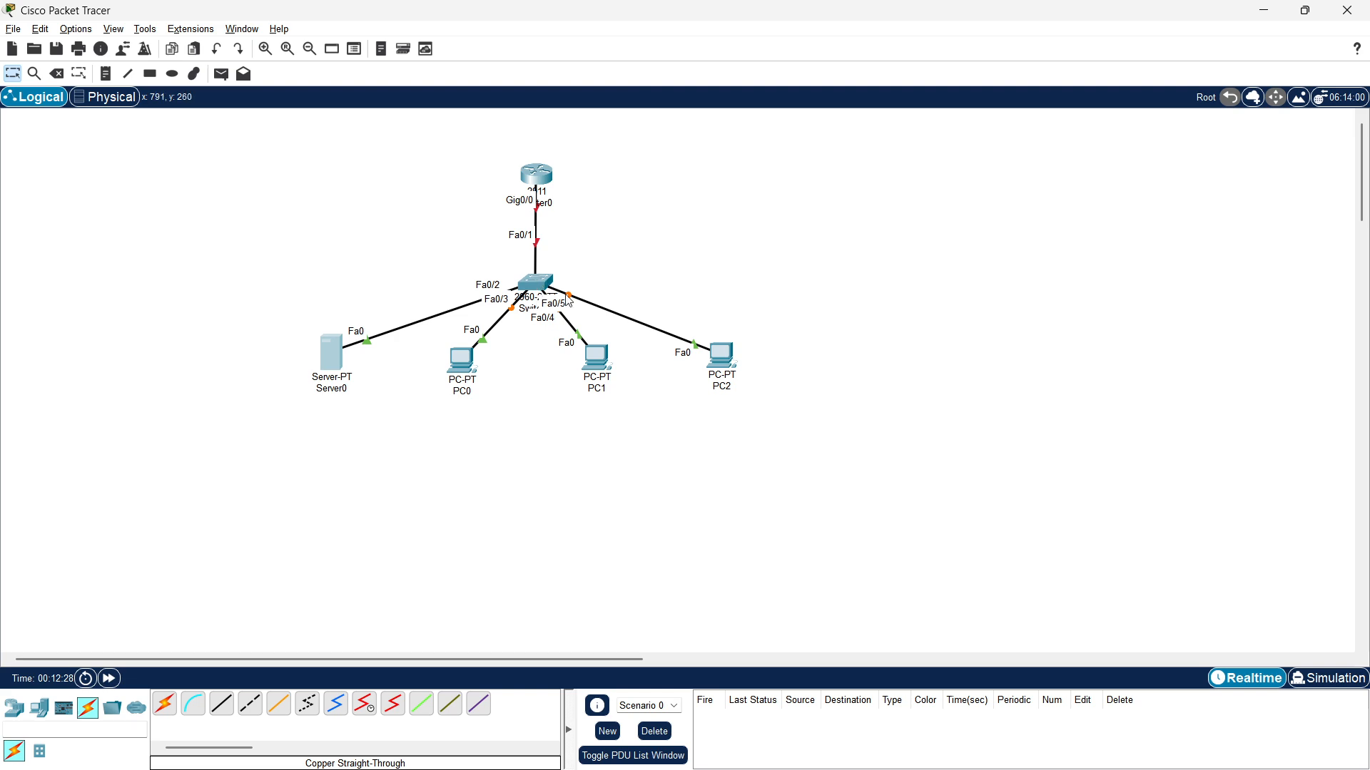
Set Switch0's FastEthernet0/1 interface to trunk mode and close the switch's configuration window.
{"action": "left_click", "coordinate": [530, 285]}
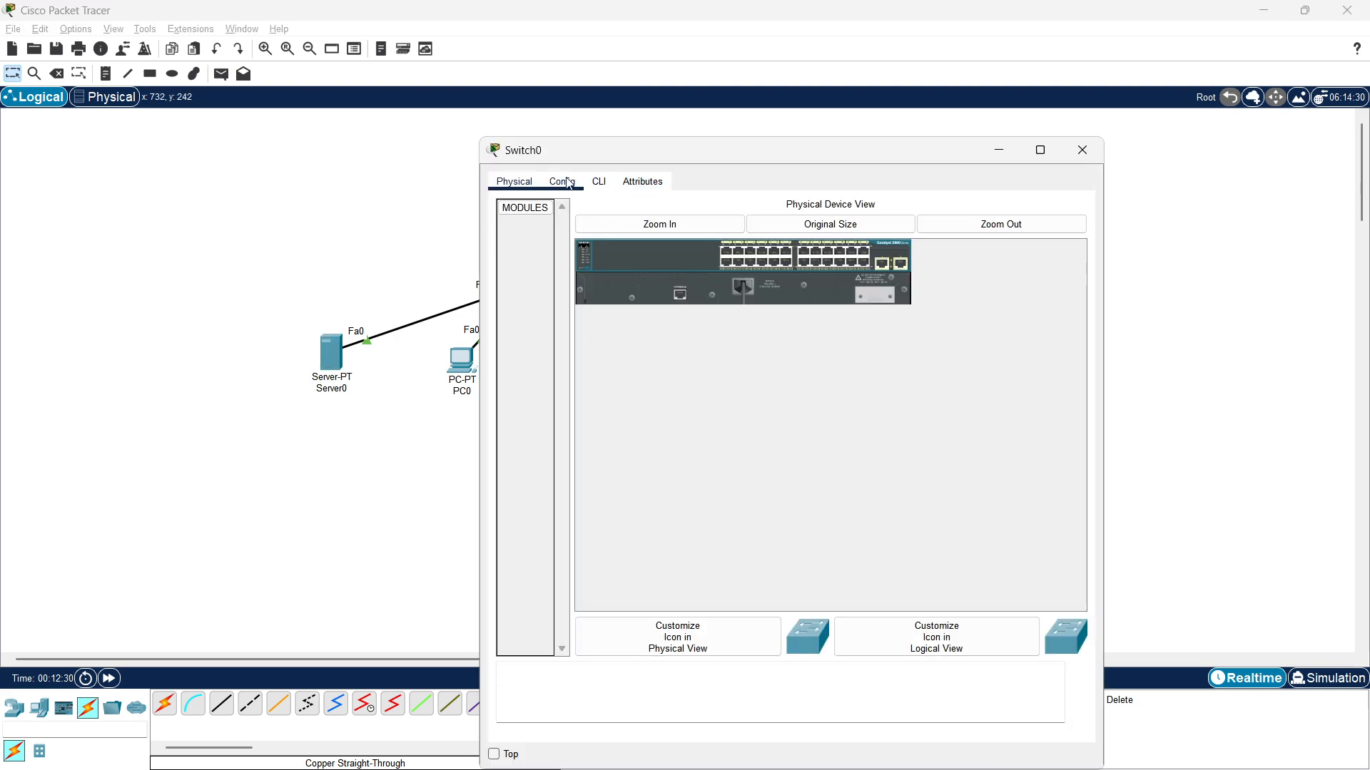
{"action": "left_click", "coordinate": [563, 182]}
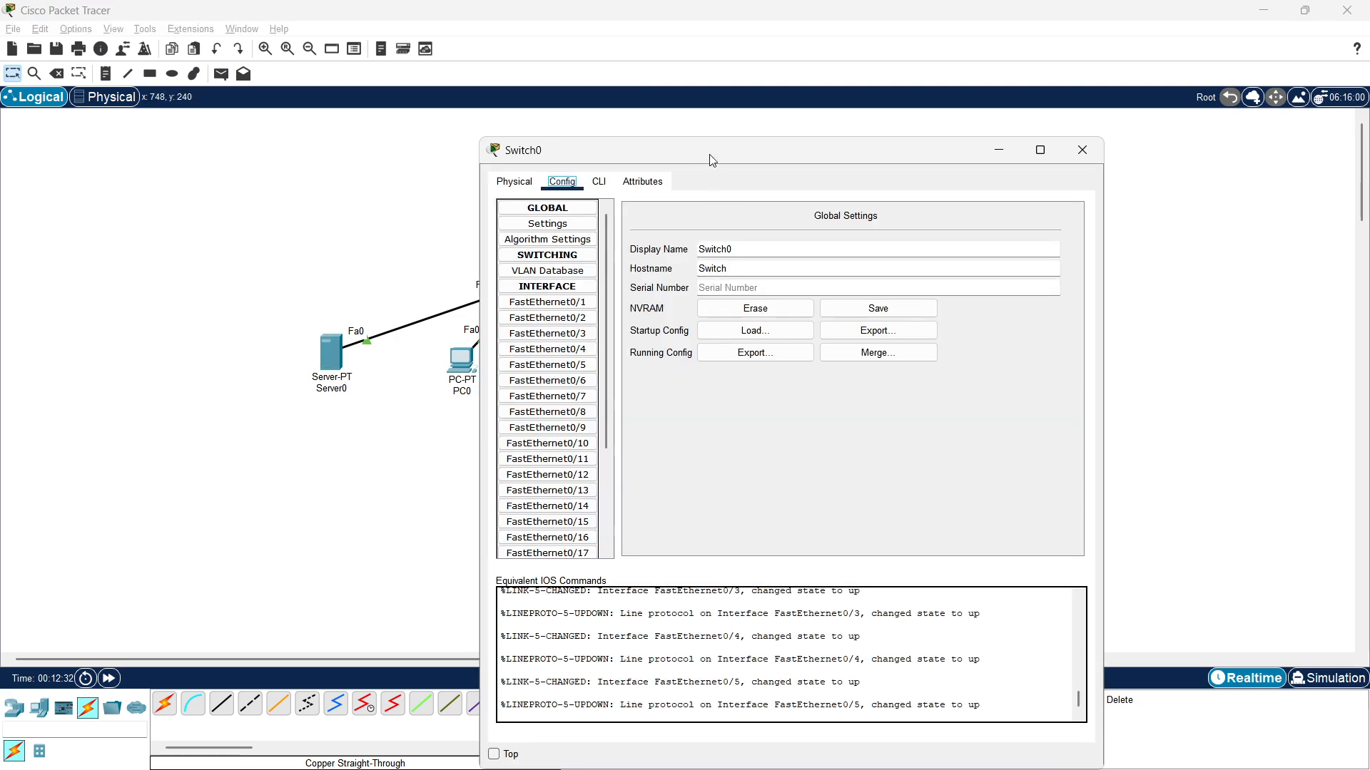
{"action": "left_click_drag", "start_coordinate": [710, 158], "coordinate": [941, 147]}
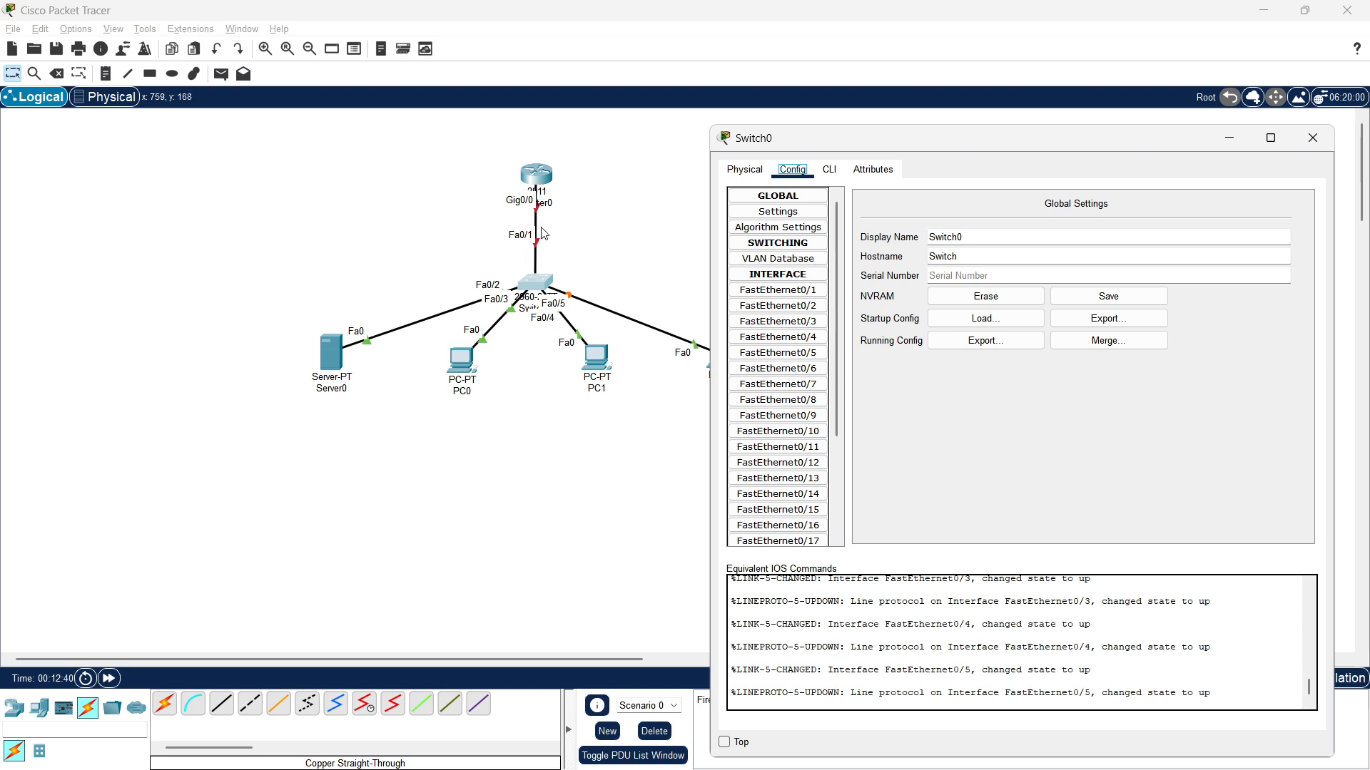
{"action": "left_click", "coordinate": [776, 290]}
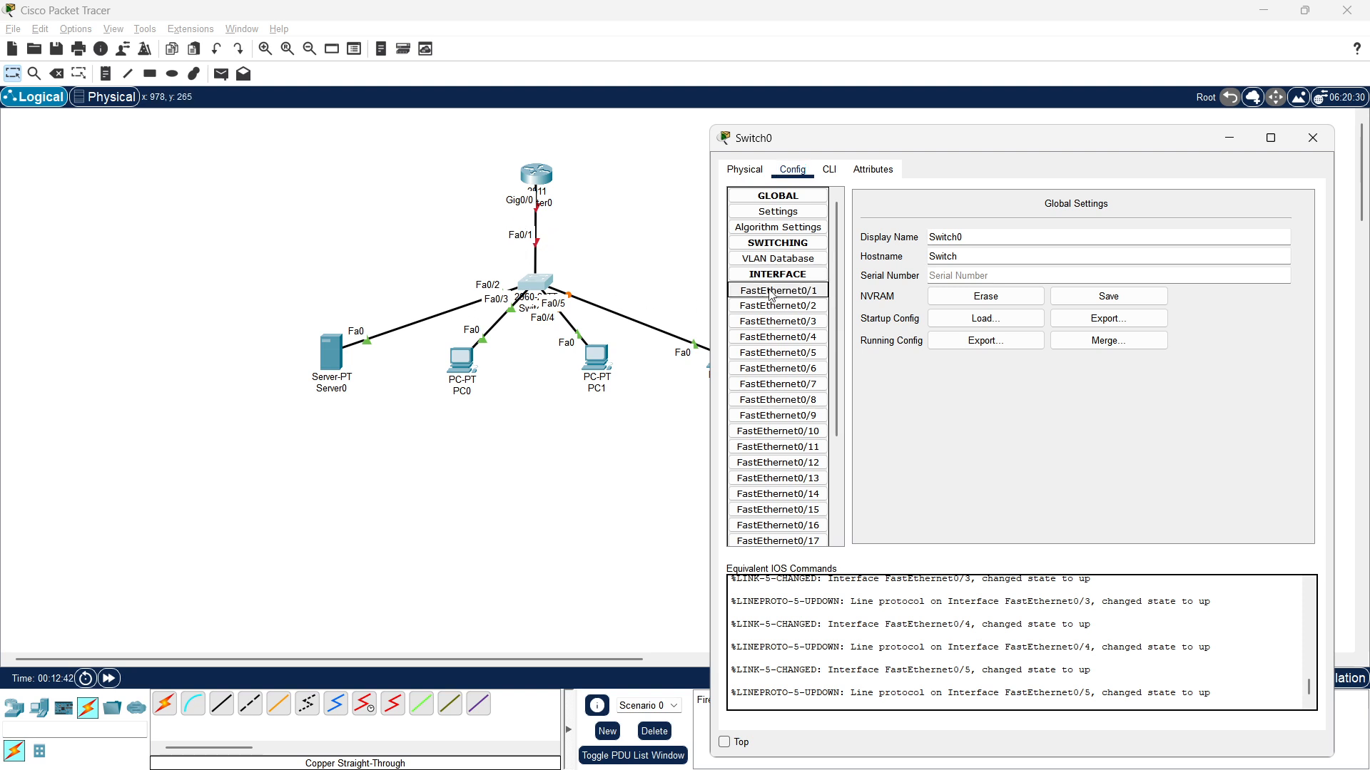
{"action": "left_click", "coordinate": [921, 272]}
{"action": "left_click", "coordinate": [928, 285]}
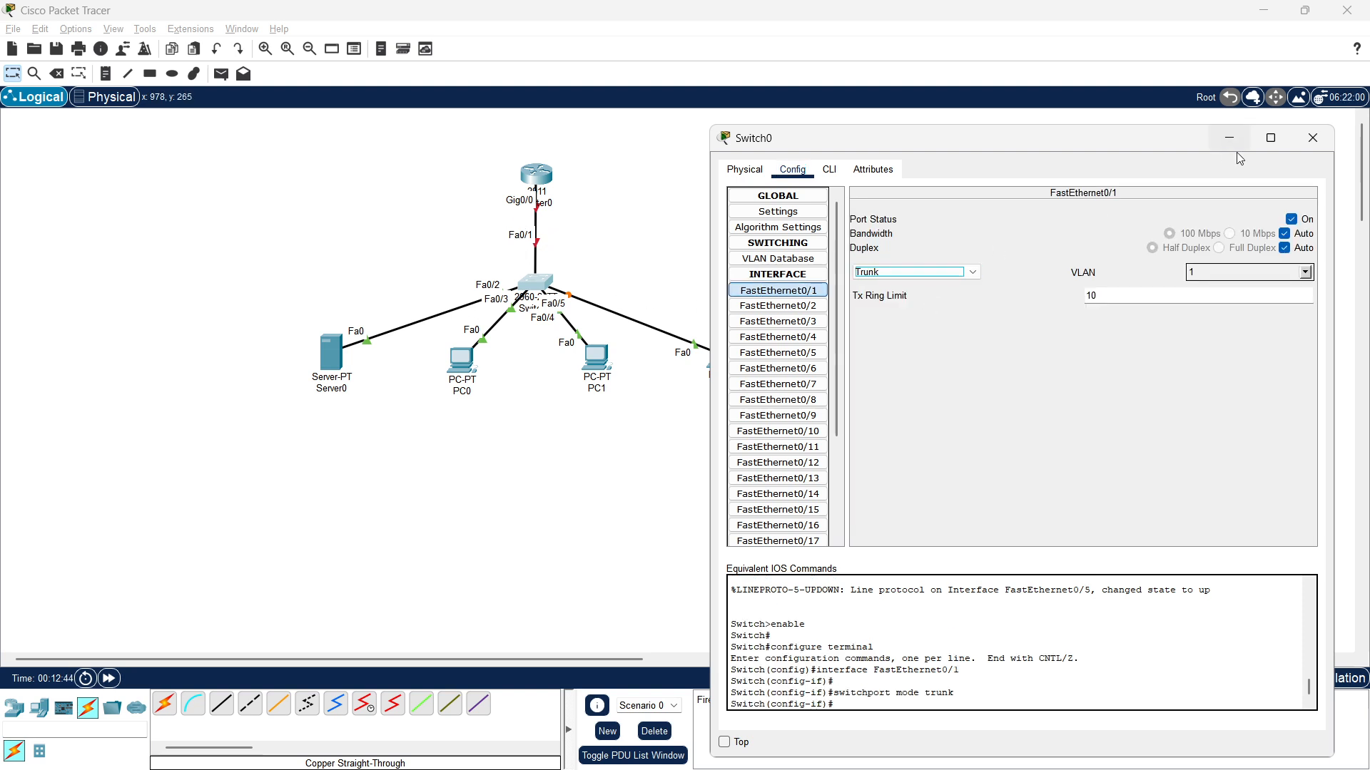
{"action": "left_click", "coordinate": [1312, 138]}
Turn on the port of Router0's GigabitEthernet0/0 interface, and align Router0 directly above Switch0.
{"action": "left_click_drag", "start_coordinate": [534, 182], "coordinate": [540, 178]}
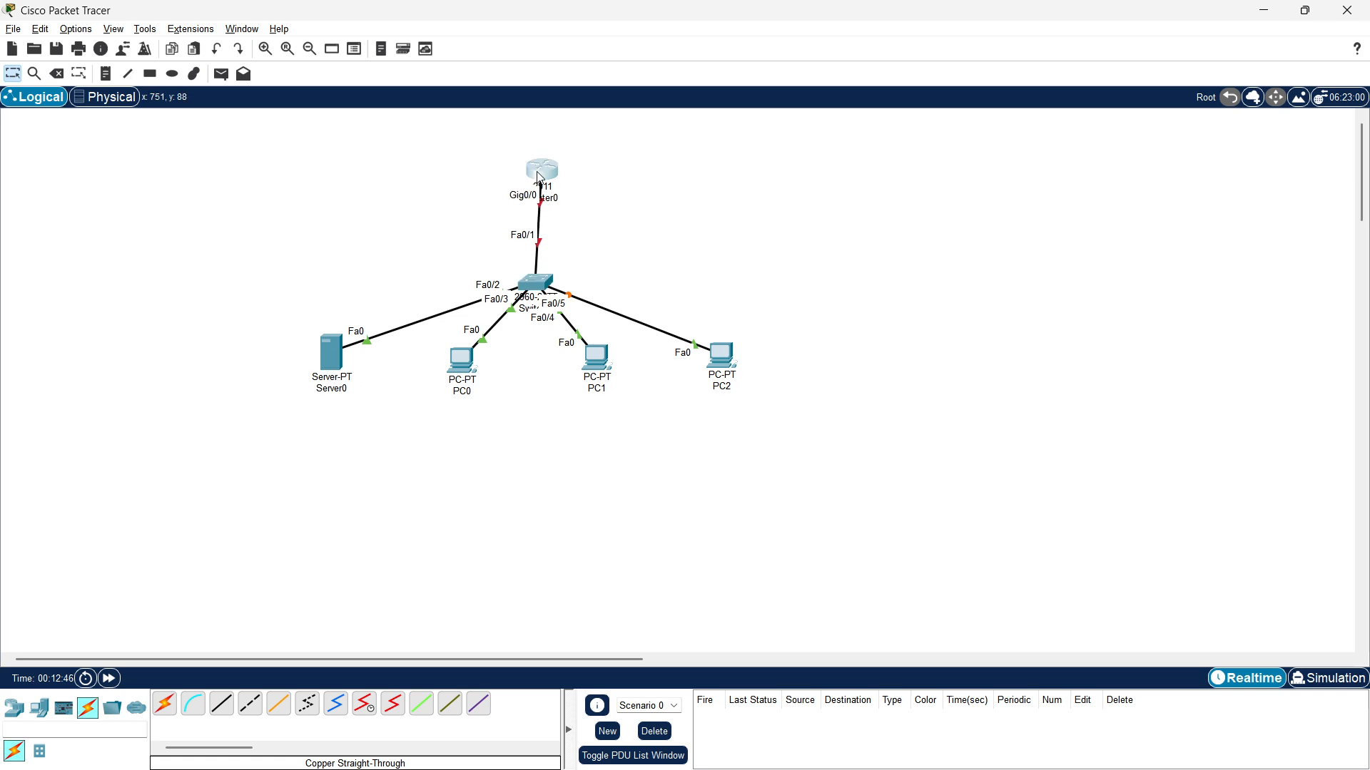
{"action": "left_click", "coordinate": [553, 173]}
{"action": "left_click", "coordinate": [562, 185]}
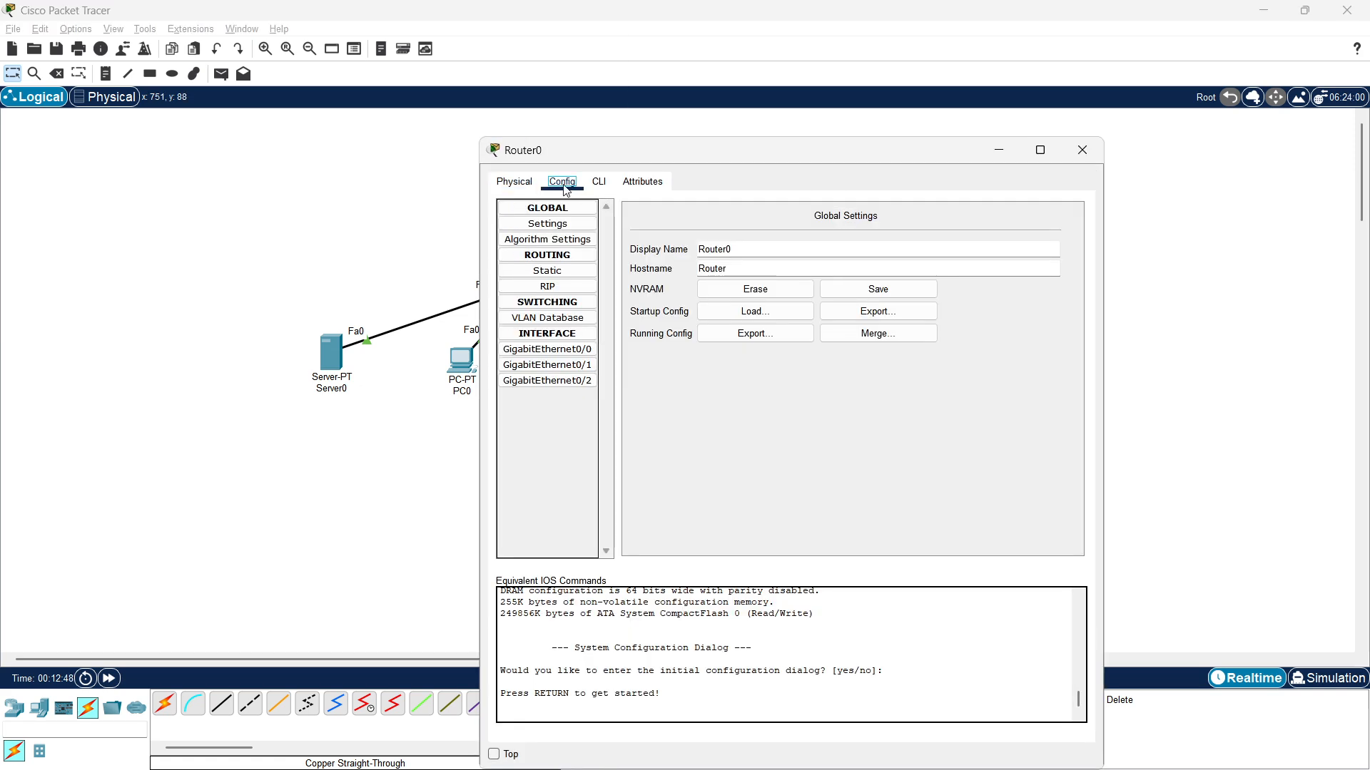
{"action": "left_click_drag", "start_coordinate": [714, 143], "coordinate": [762, 137]}
{"action": "left_click", "coordinate": [564, 187]}
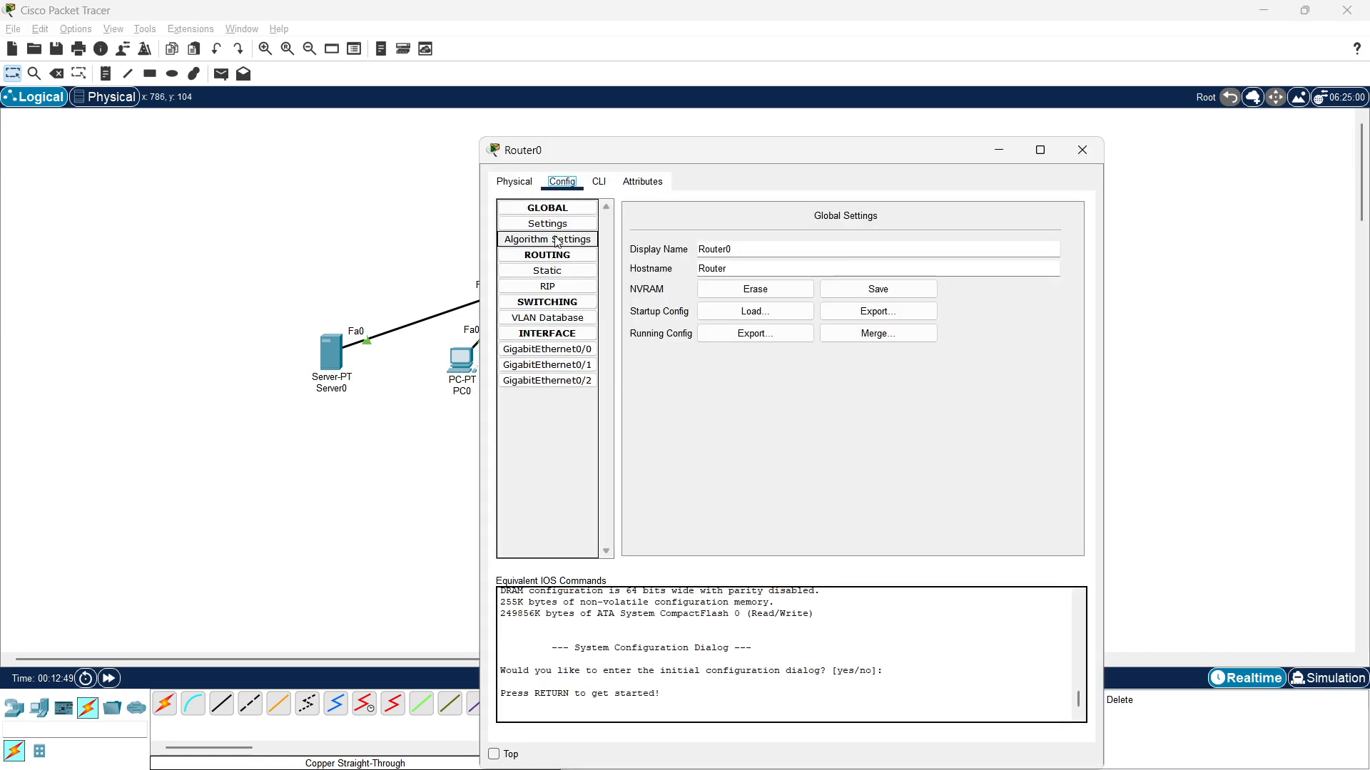
{"action": "left_click_drag", "start_coordinate": [707, 151], "coordinate": [850, 132]}
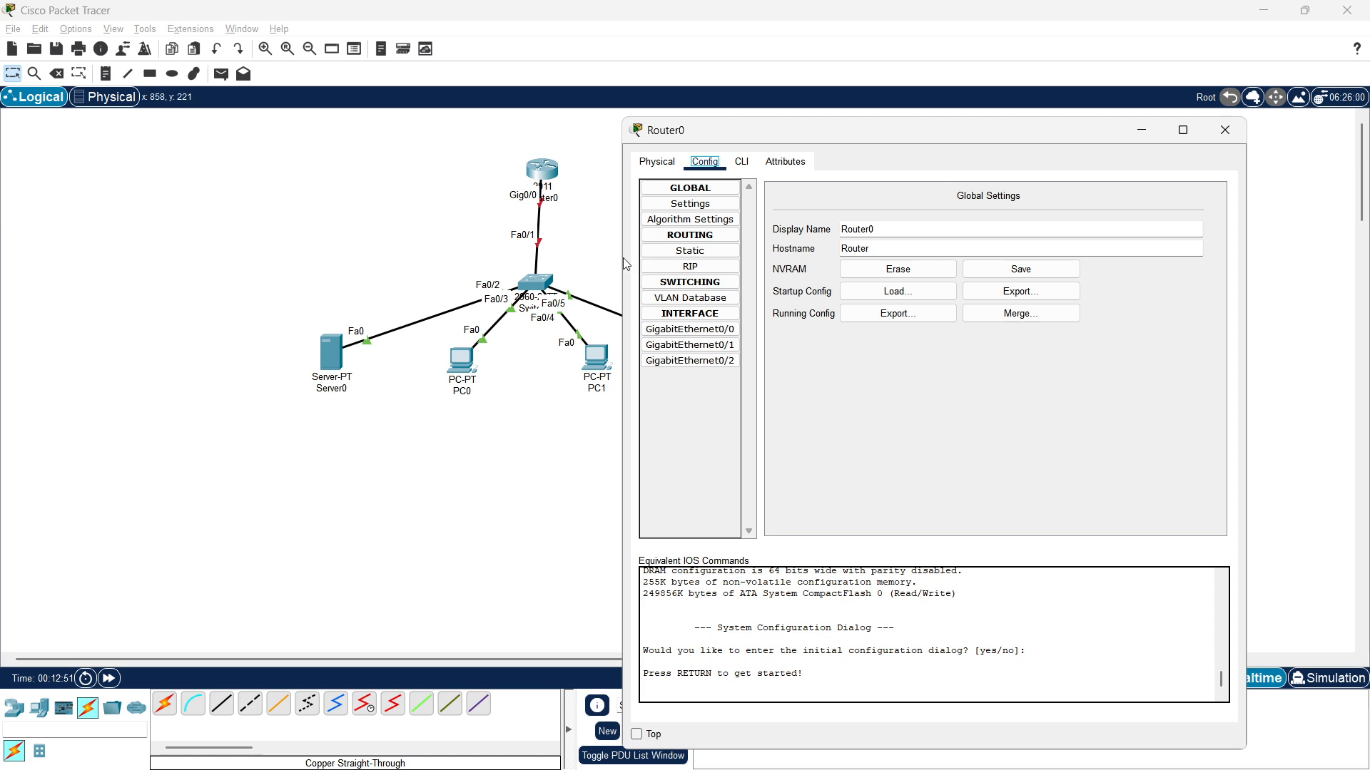
{"action": "left_click", "coordinate": [687, 330]}
{"action": "left_click", "coordinate": [1204, 211]}
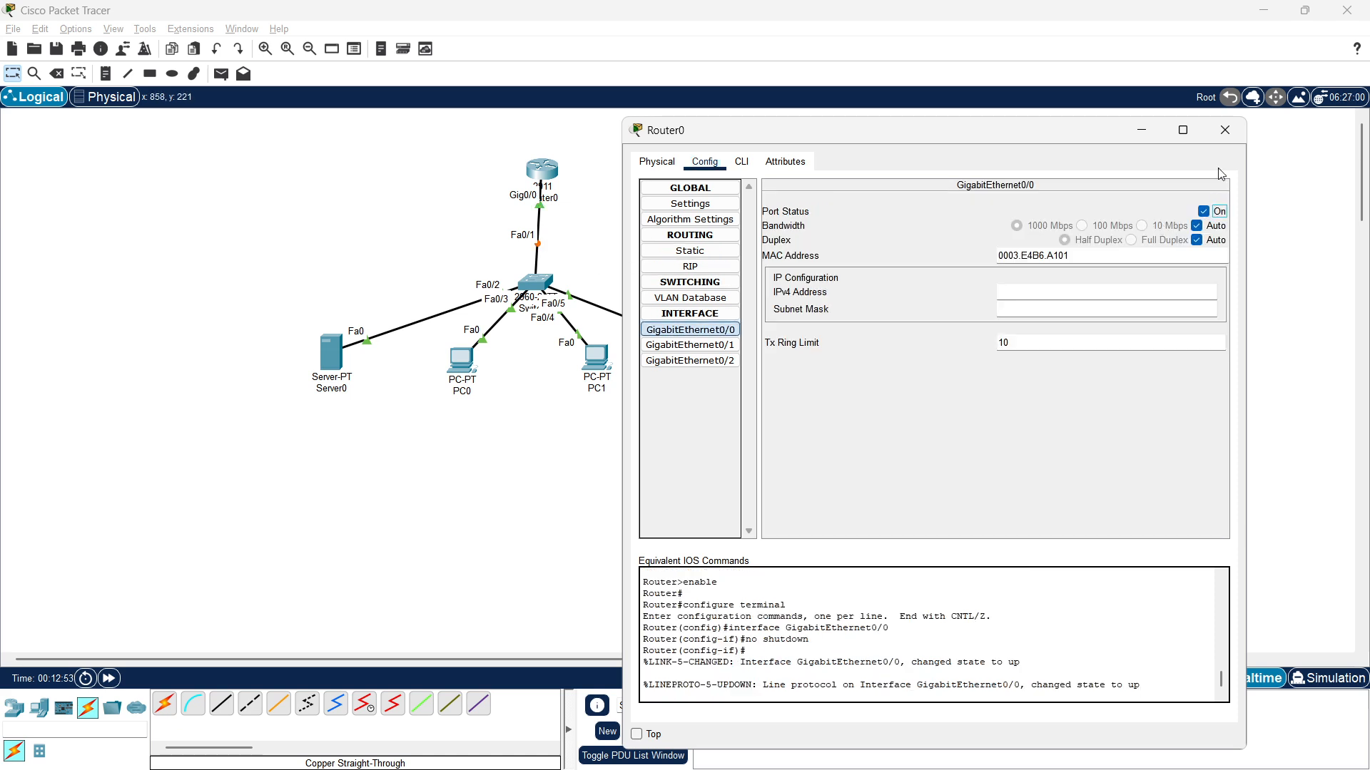
{"action": "left_click", "coordinate": [1225, 130]}
{"action": "left_click_drag", "start_coordinate": [545, 176], "coordinate": [536, 184]}
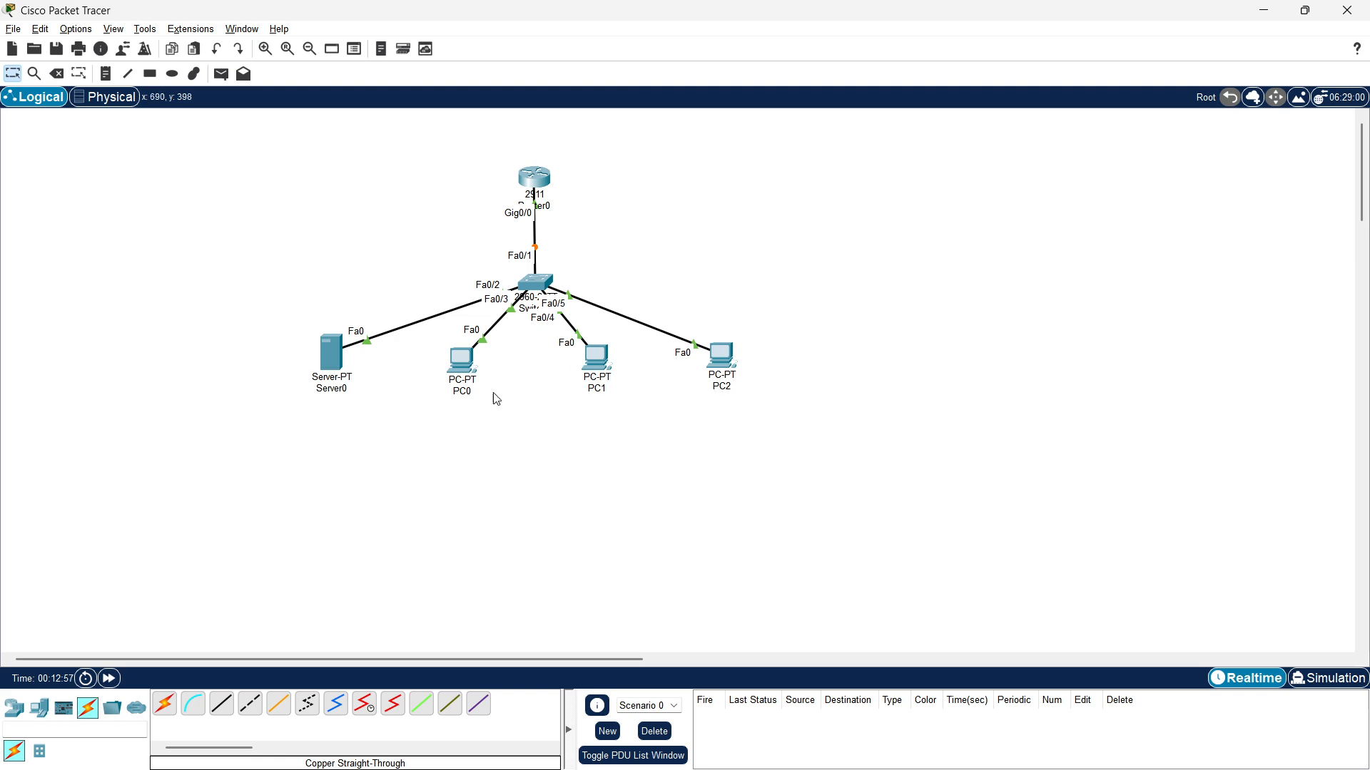
Switch to the Word assignment, review the IP addressing table and the rule for X, and copy the server's address 192.168.X.1.
{"action": "left_click_drag", "start_coordinate": [296, 342], "coordinate": [859, 409]}
{"action": "key", "text": "alt+Tab"}
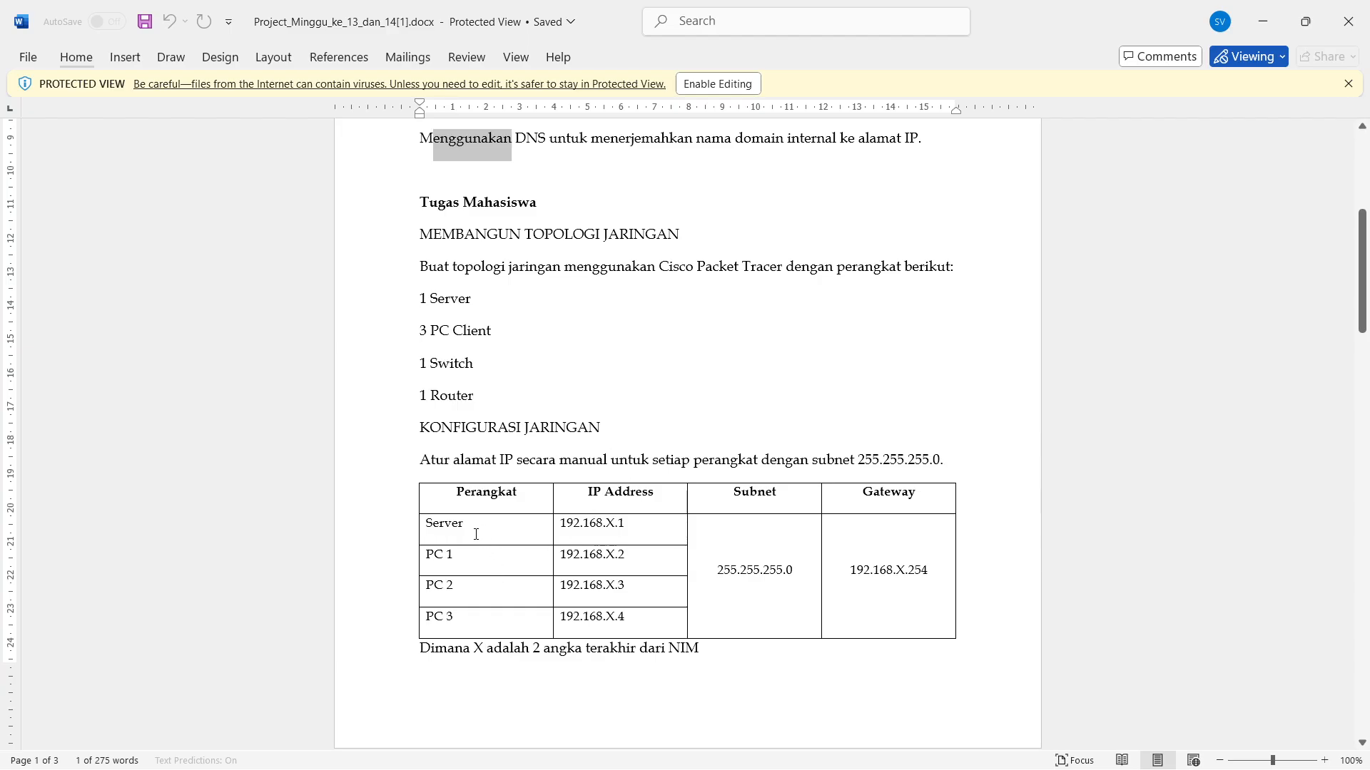
{"action": "mouse_move", "coordinate": [630, 526]}
{"action": "left_mouse_down"}
{"action": "mouse_move", "coordinate": [562, 528]}
{"action": "mouse_move", "coordinate": [608, 538]}
{"action": "left_mouse_up"}
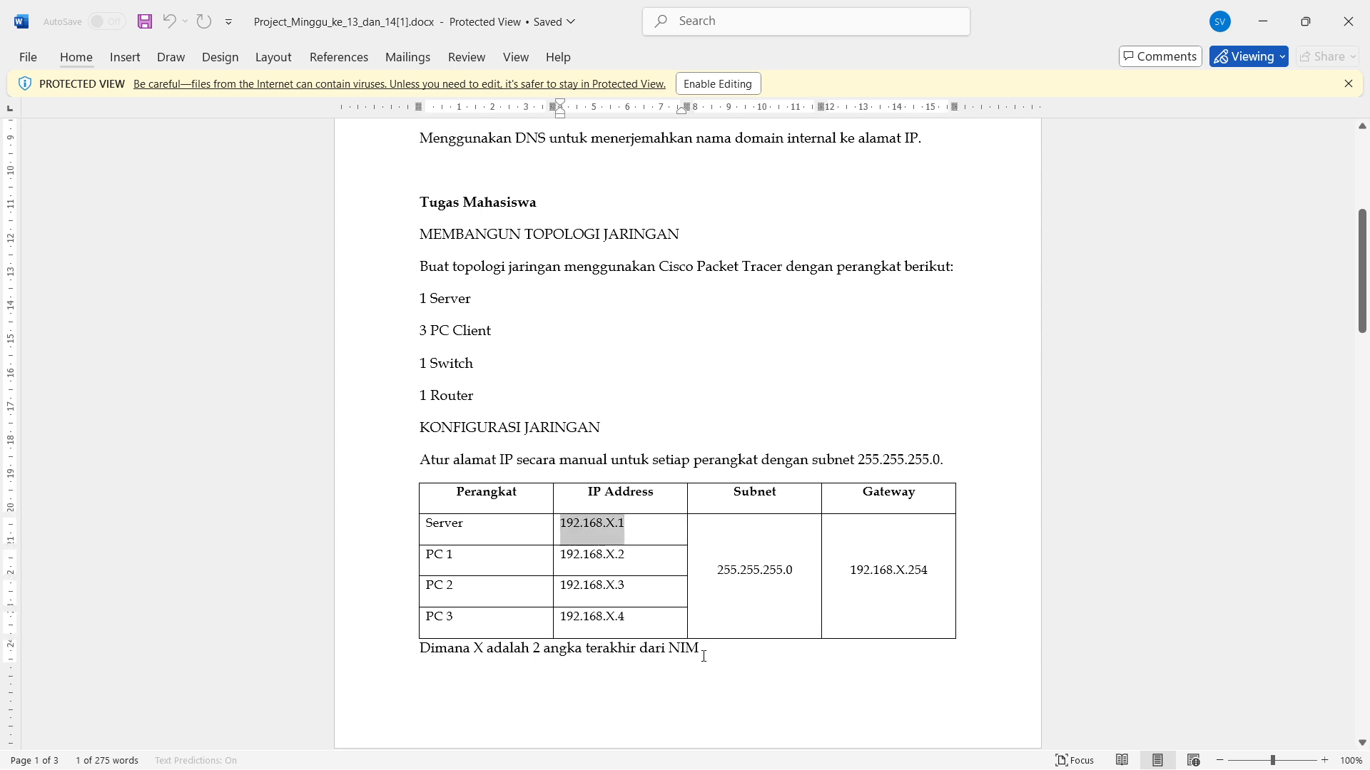
{"action": "left_click_drag", "start_coordinate": [703, 656], "coordinate": [424, 662]}
{"action": "left_click", "coordinate": [587, 653]}
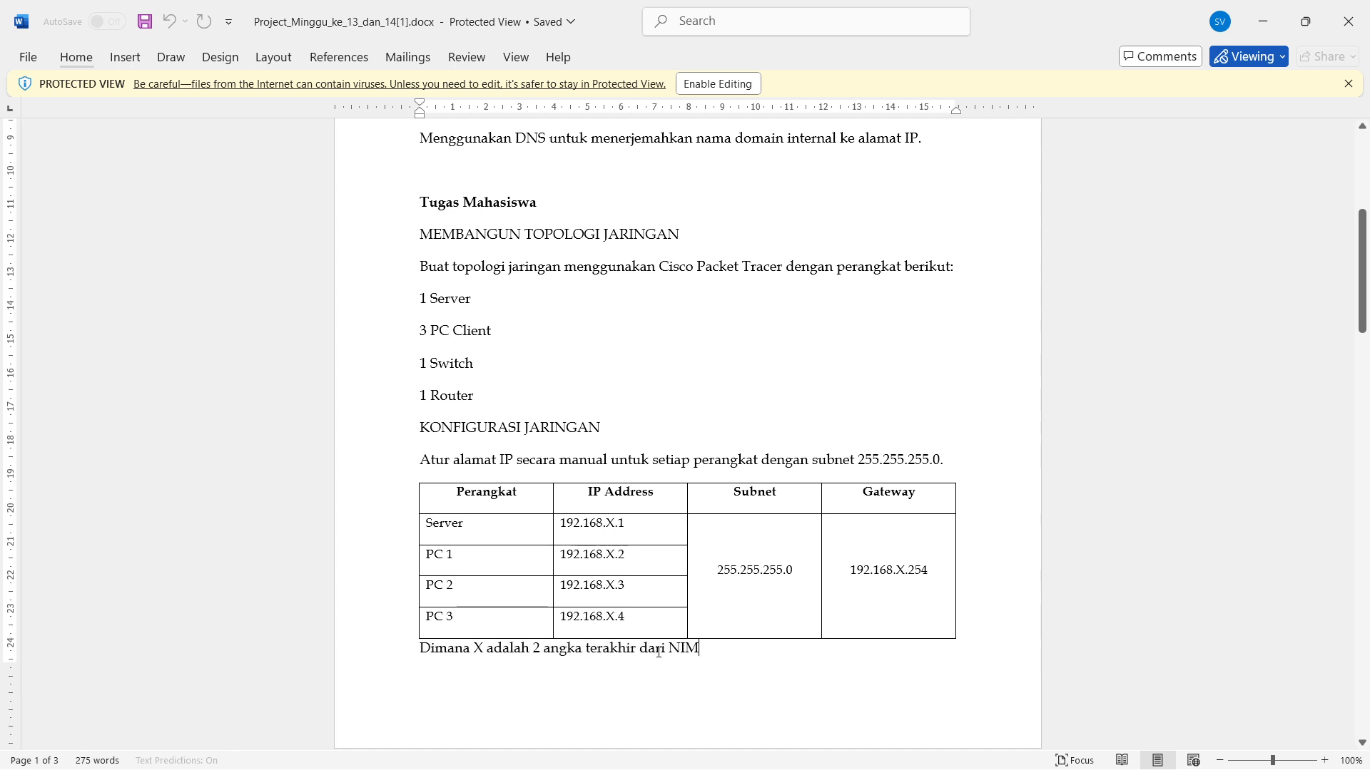
{"action": "left_click_drag", "start_coordinate": [658, 652], "coordinate": [421, 653]}
{"action": "left_click", "coordinate": [615, 531]}
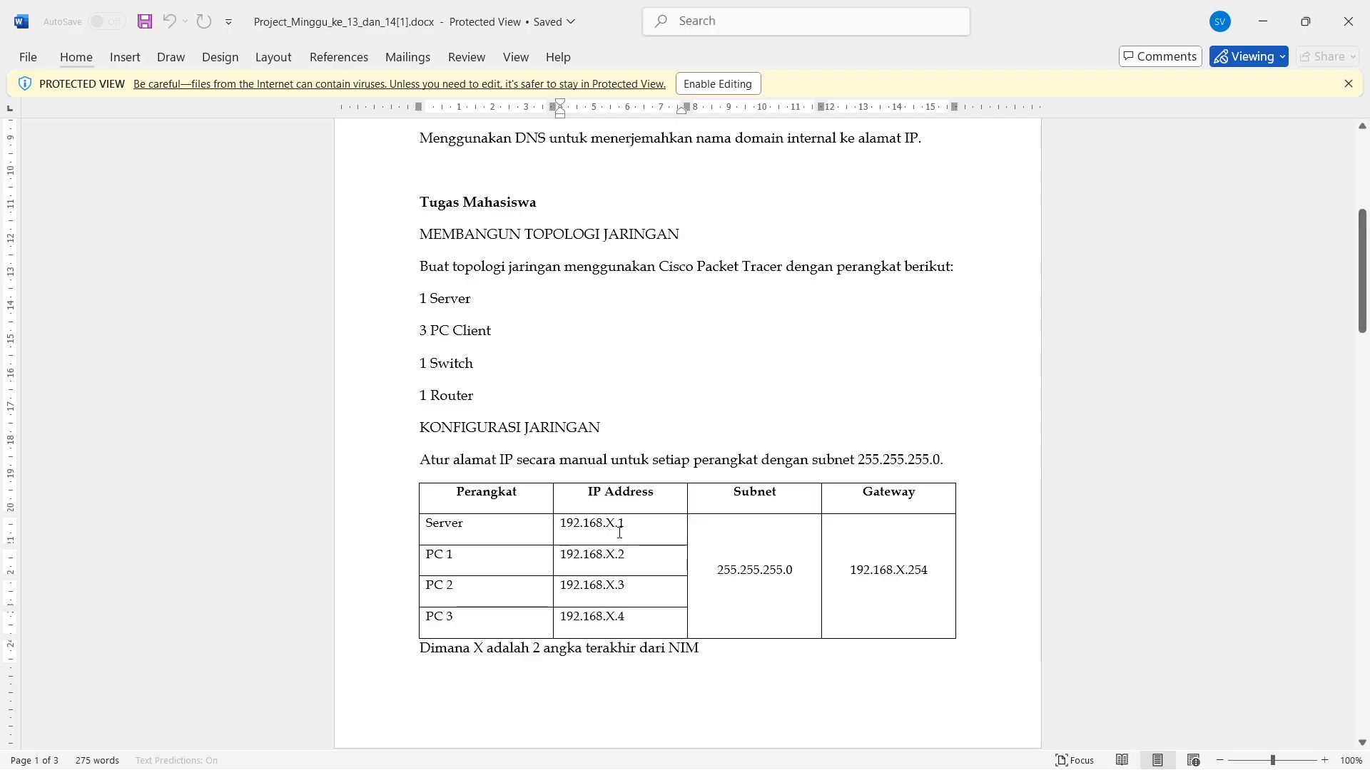
{"action": "left_click_drag", "start_coordinate": [621, 527], "coordinate": [560, 530]}
{"action": "key", "text": "ctrl+c"}
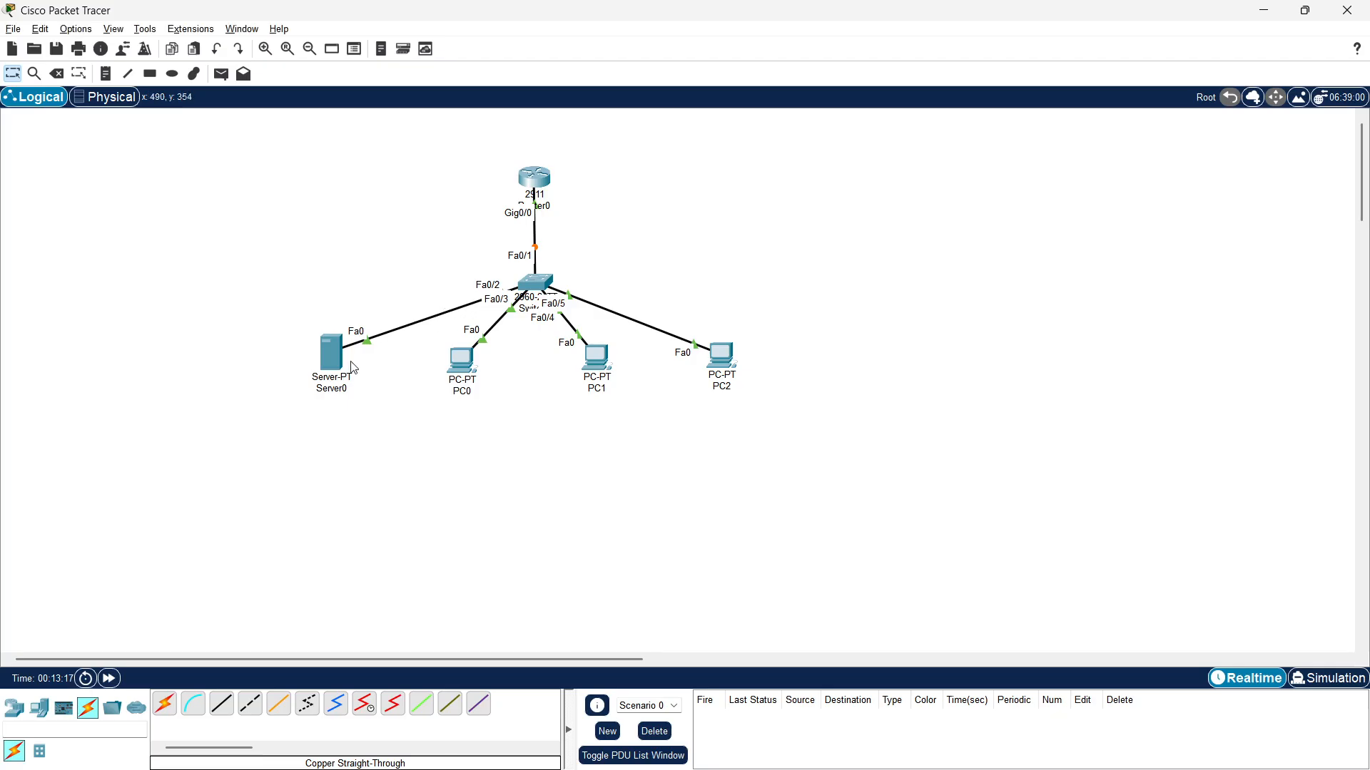
In Packet Tracer, give Server0 the static IPv4 address 192.168.75.1 with subnet mask 255.255.255.0.
{"action": "left_click", "coordinate": [343, 361]}
{"action": "left_click", "coordinate": [671, 187]}
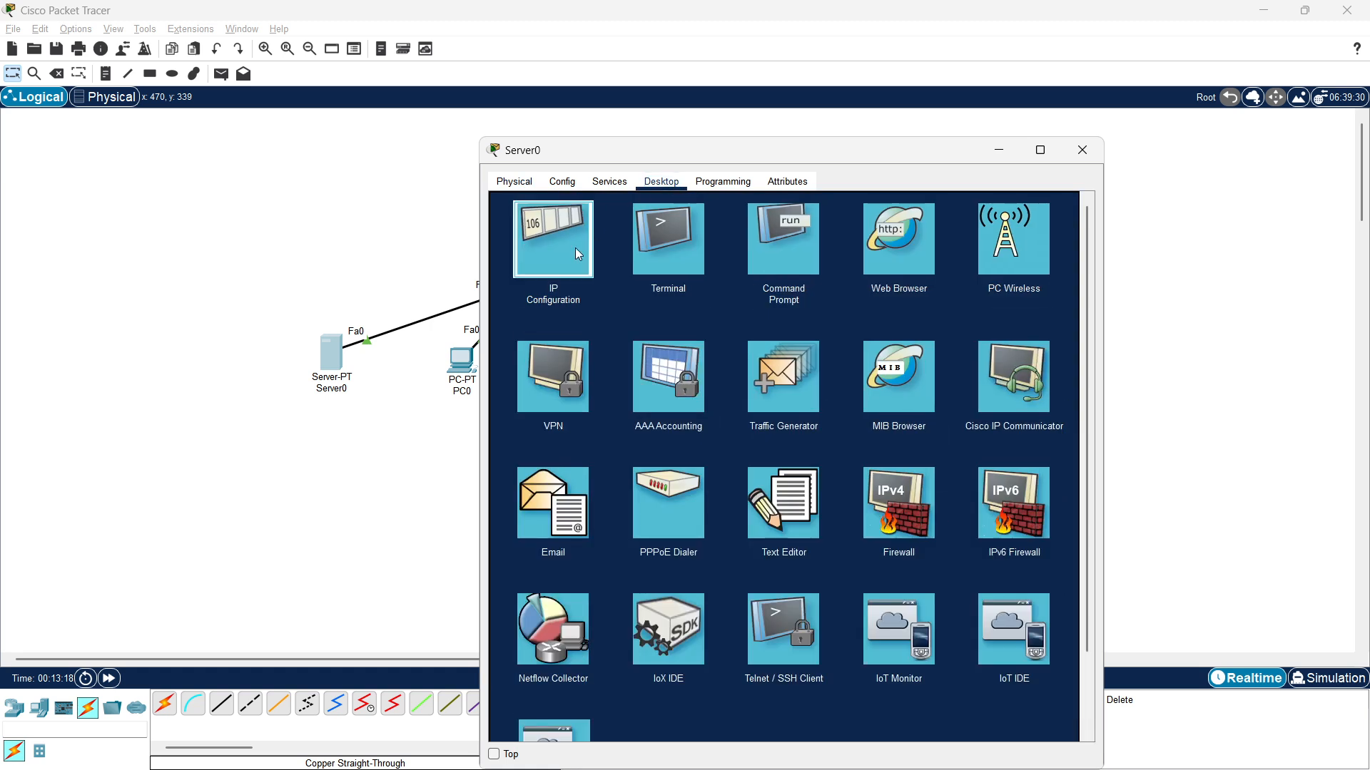
{"action": "left_click", "coordinate": [575, 246]}
{"action": "left_click", "coordinate": [722, 270]}
{"action": "key", "text": "ctrl+v"}
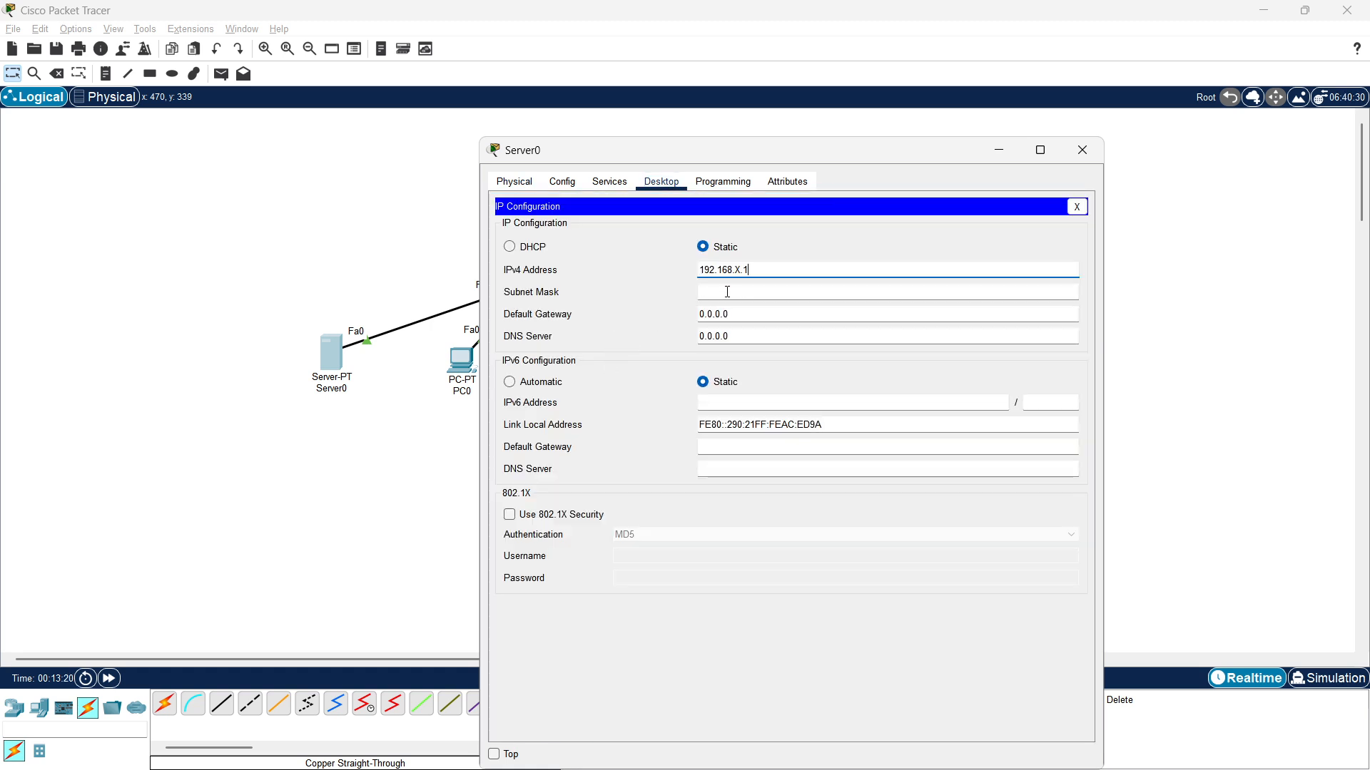
{"action": "left_click", "coordinate": [728, 289]}
{"action": "left_click", "coordinate": [772, 332]}
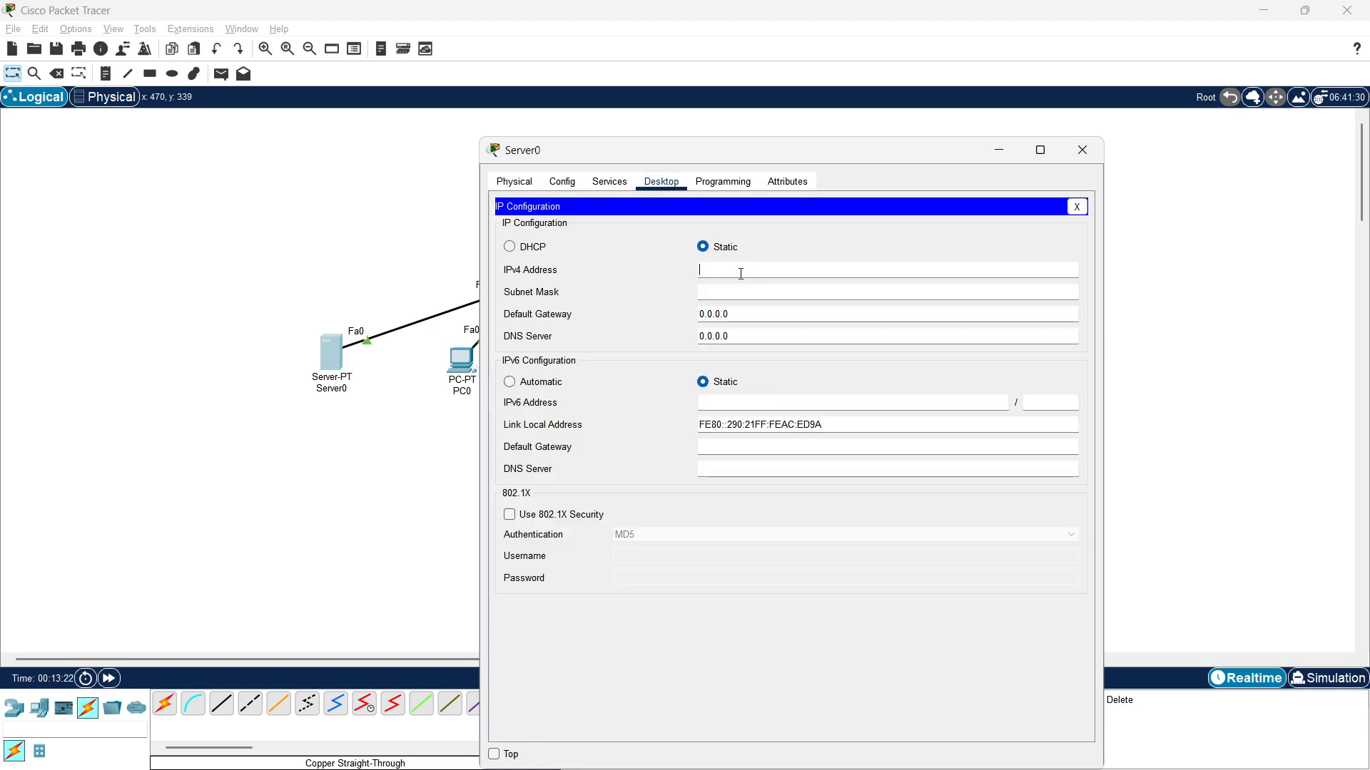
{"action": "left_click_drag", "start_coordinate": [742, 270], "coordinate": [745, 271]}
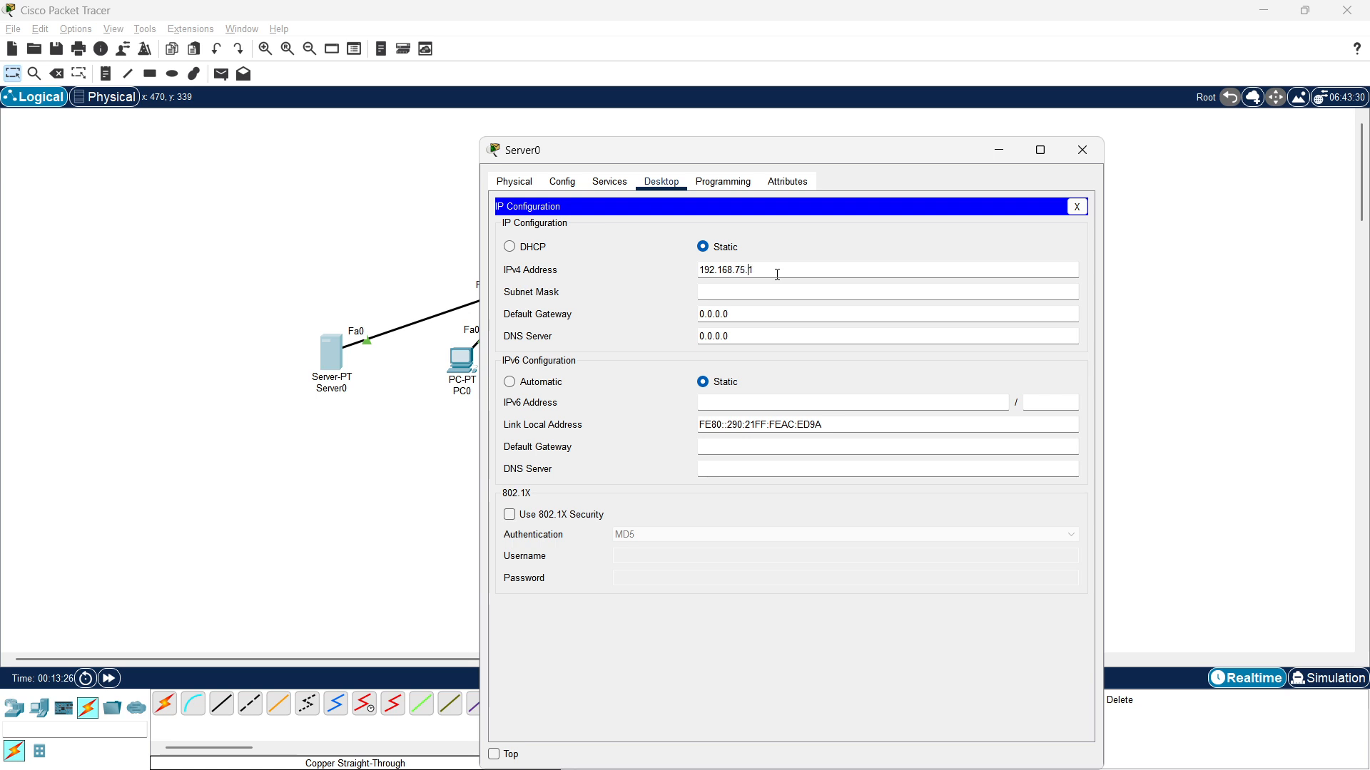
{"action": "key", "text": "Tab"}
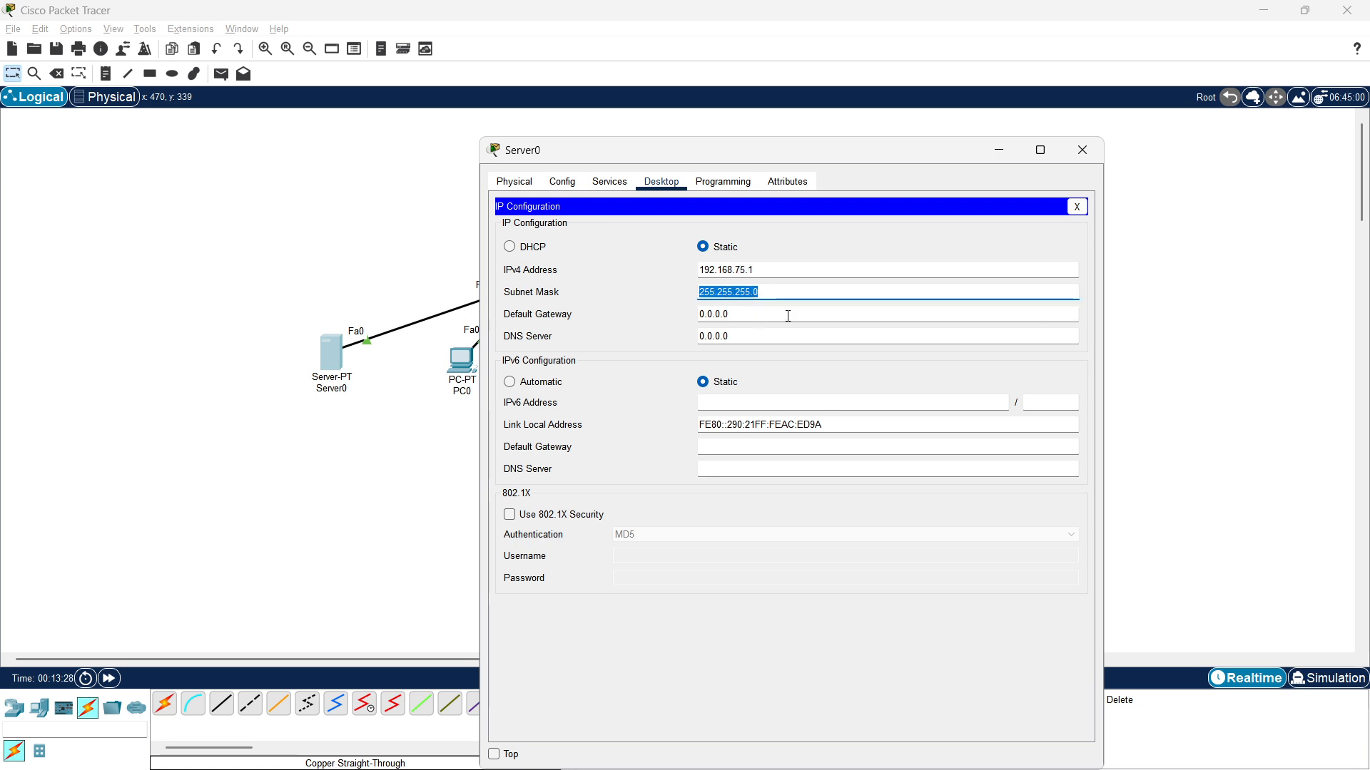
Switch back to the Word assignment and copy the gateway address 192.168.X.254 from the addressing table.
{"action": "left_click", "coordinate": [787, 316]}
{"action": "key", "text": "alt+Tab"}
{"action": "key", "text": "alt+Tab"}
{"action": "key", "text": "alt+Tab"}
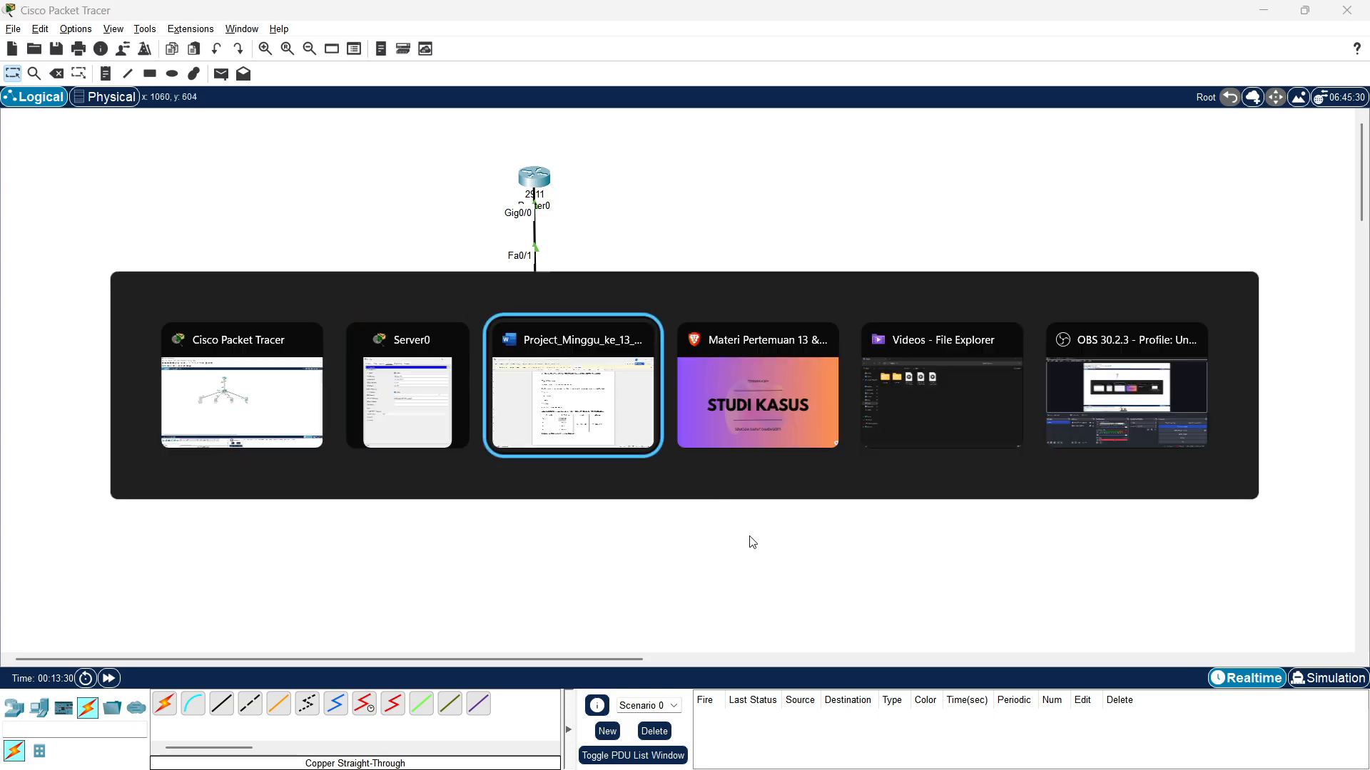
{"action": "left_click_drag", "start_coordinate": [929, 571], "coordinate": [849, 575]}
{"action": "key", "text": "ctrl+c"}
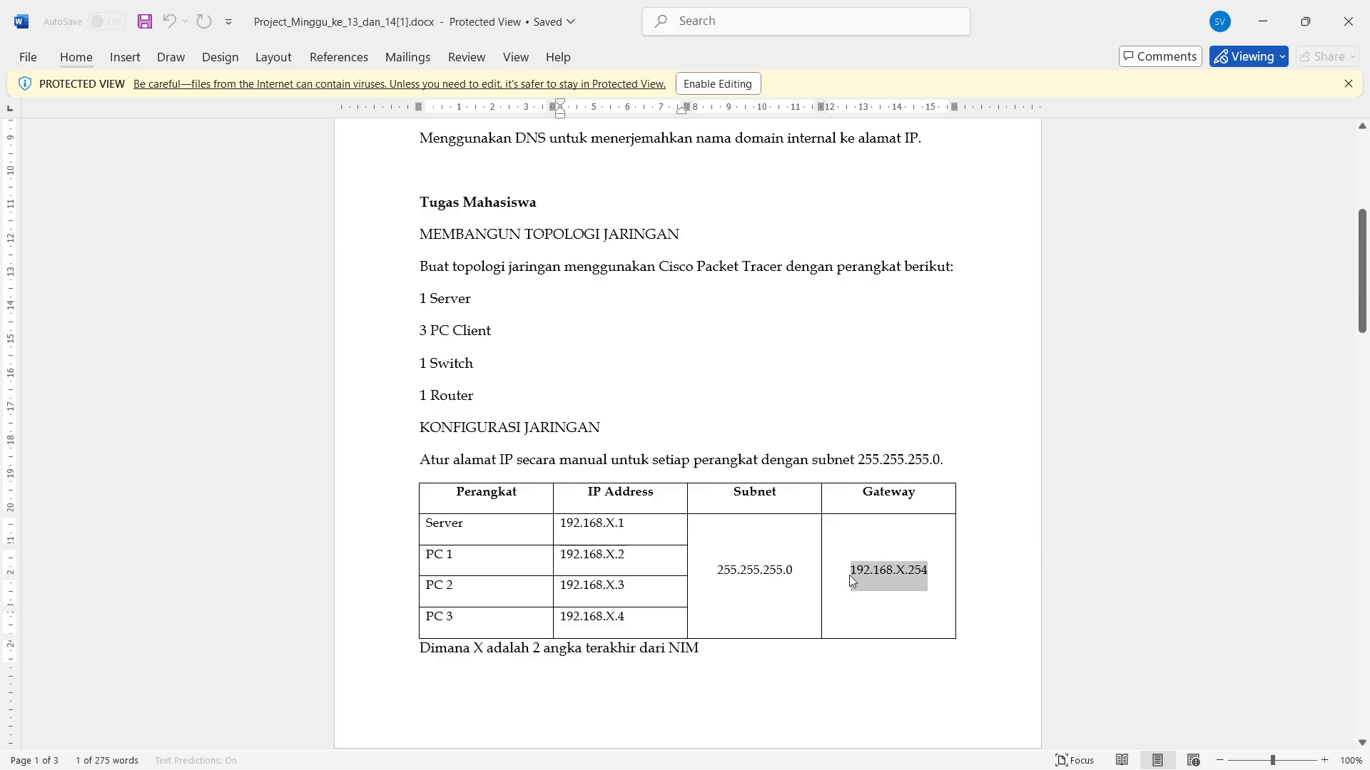
Return to Server0's IP configuration in Packet Tracer, fill in its IPv4 default gateway from the copied address, and close the window.
{"action": "key", "text": "alt+Tab"}
{"action": "key", "text": "alt+Tab"}
{"action": "key", "text": "alt+Tab"}
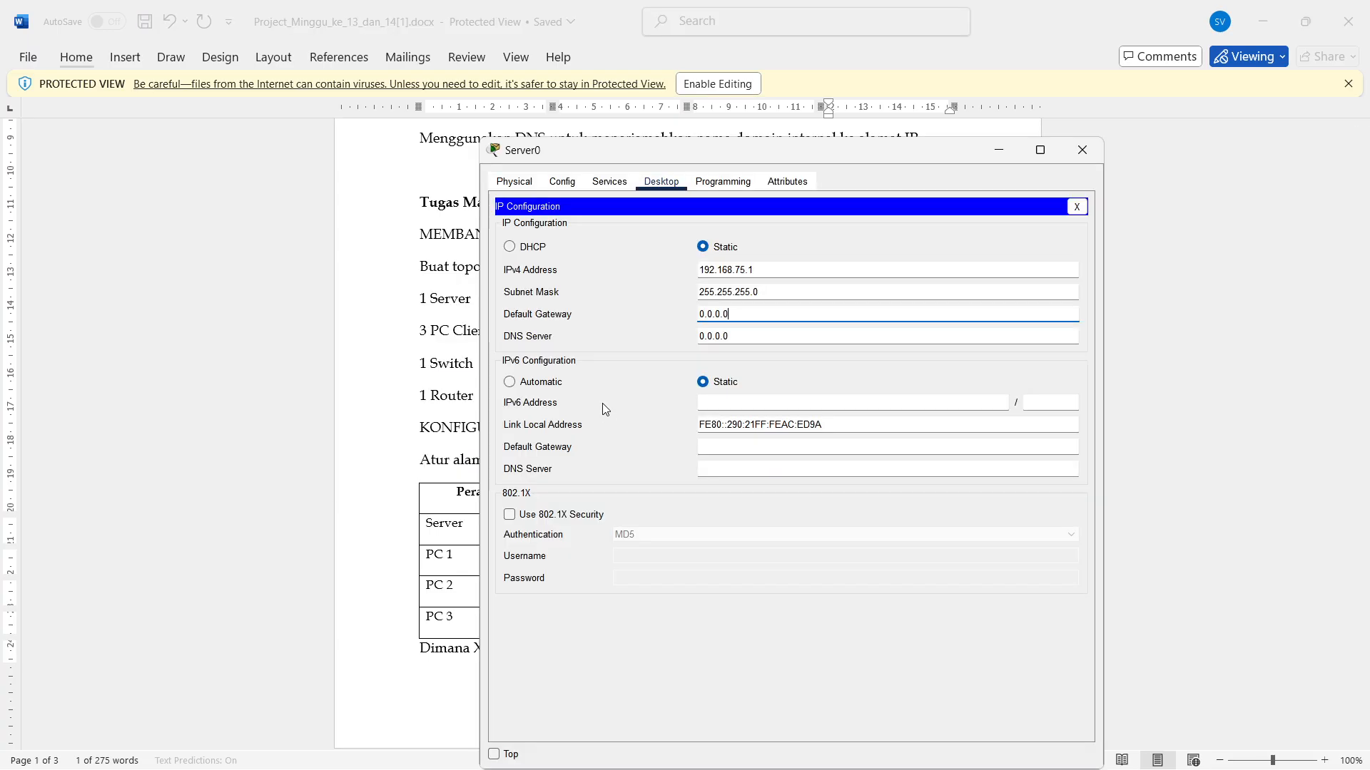
{"action": "double_click", "coordinate": [757, 320]}
{"action": "key", "text": "ctrl+v"}
{"action": "left_click", "coordinate": [1082, 150]}
{"action": "key", "text": "alt+Tab"}
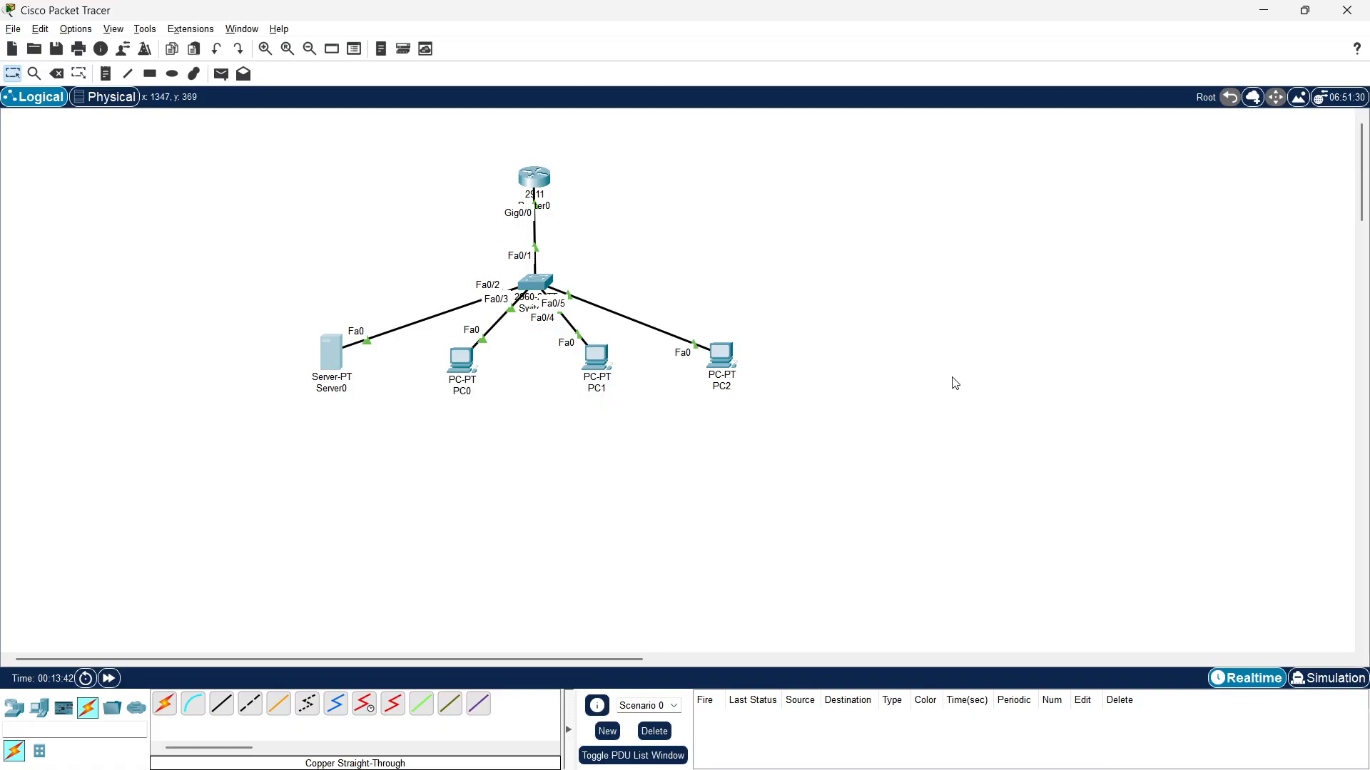
Give PC0 the static IPv4 address 192.168.75.2 with subnet mask 255.255.255.0.
{"action": "left_click", "coordinate": [449, 360]}
{"action": "left_click", "coordinate": [608, 181]}
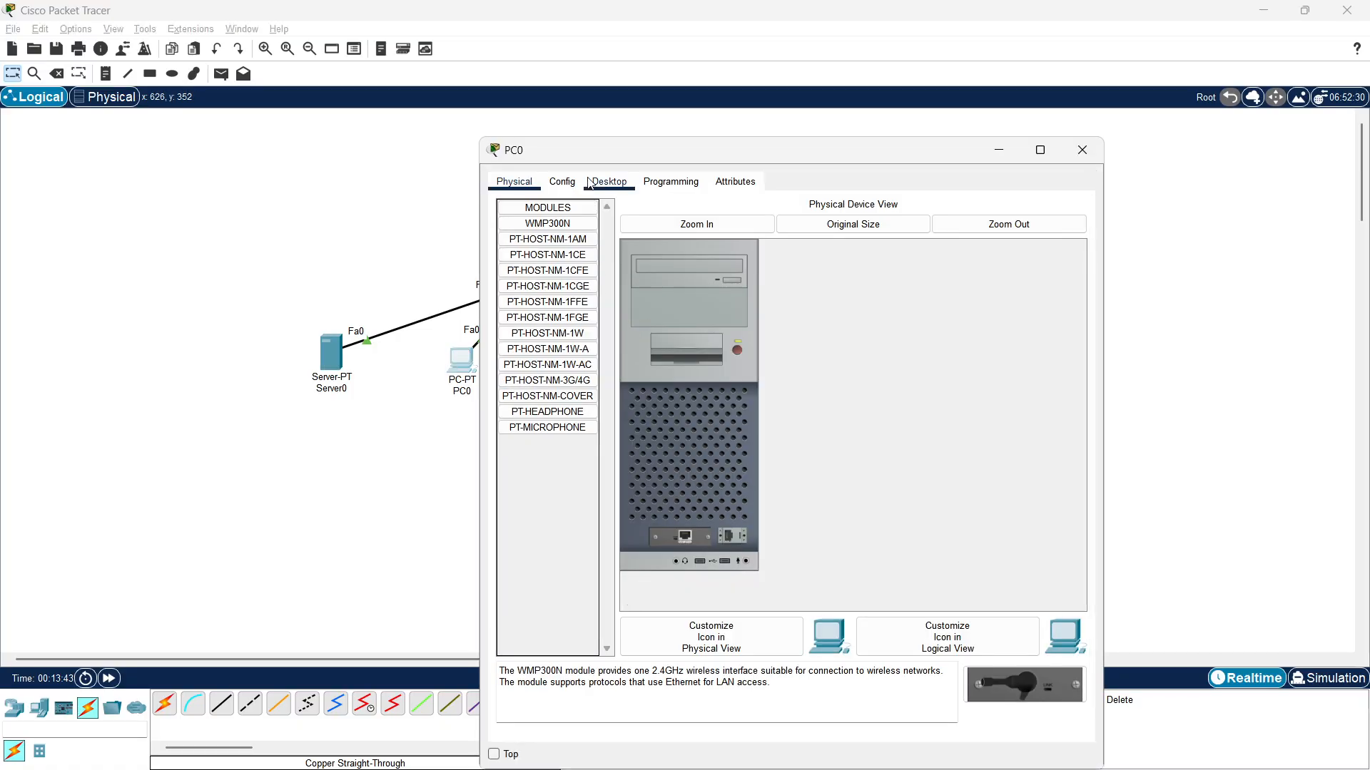
{"action": "left_click", "coordinate": [528, 239]}
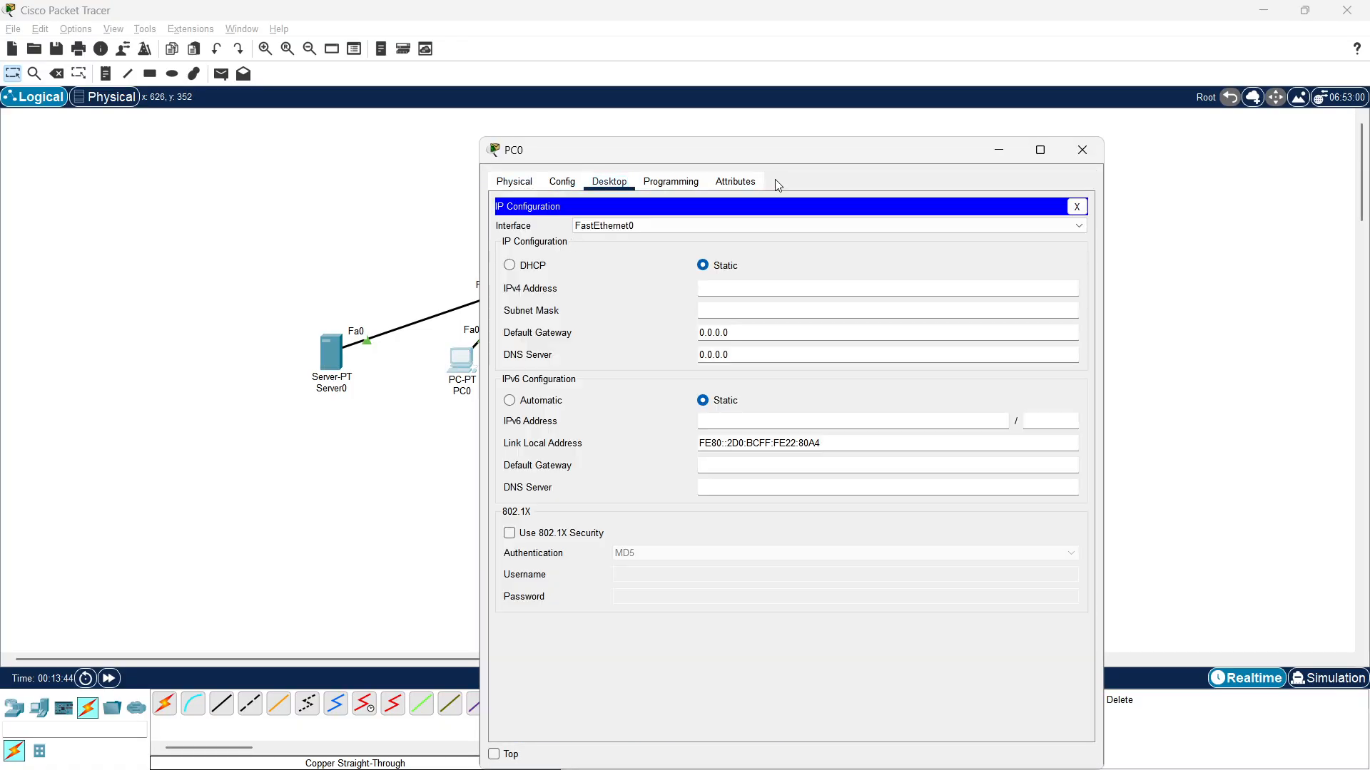
{"action": "left_click", "coordinate": [754, 287]}
{"action": "type", "text": "192.1688"}
{"action": "key", "text": "BackSpace"}
{"action": "type", "text": "."}
{"action": "key", "text": "Tab"}
Set PC0's IPv4 default gateway to 192.168.75.254, adapting the copied address, and close its window.
{"action": "key", "text": "Tab"}
{"action": "key", "text": "ctrl+v"}
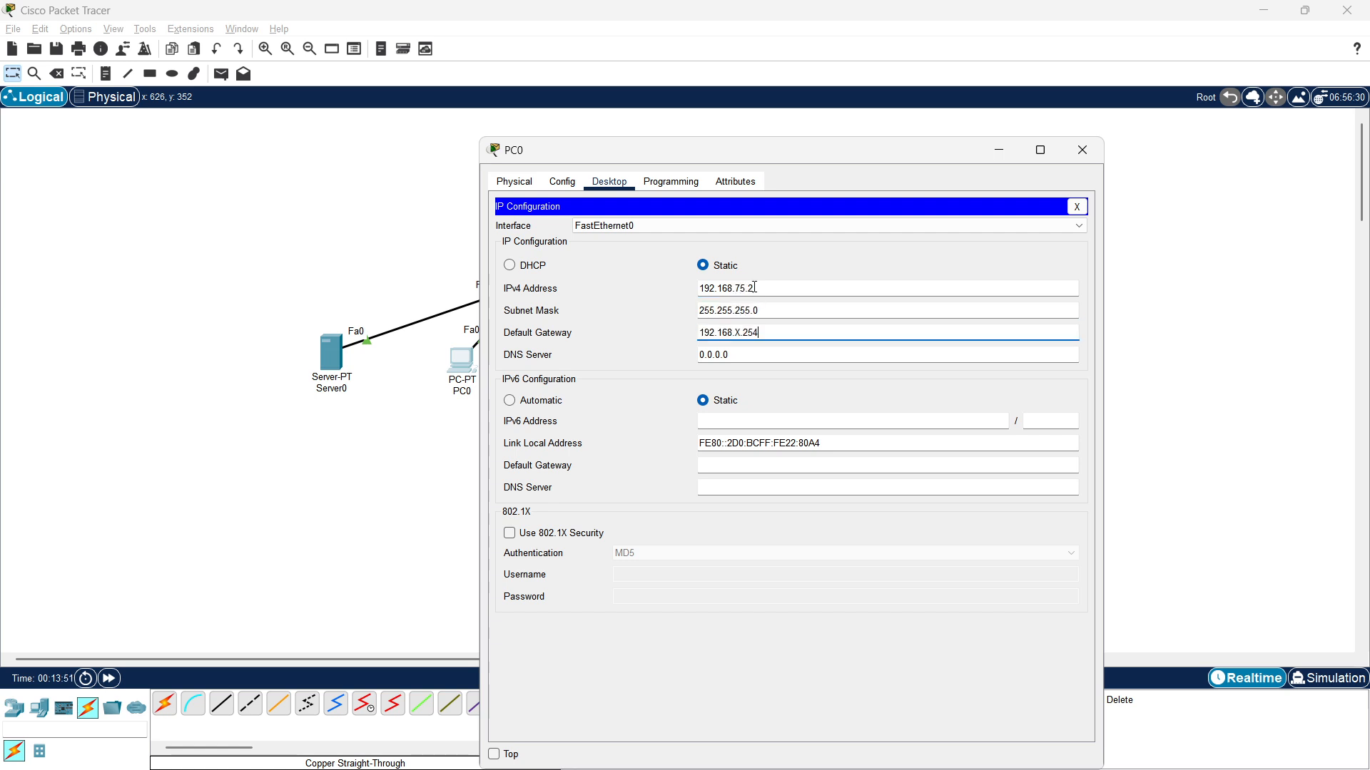
{"action": "left_click_drag", "start_coordinate": [733, 328], "coordinate": [735, 326]}
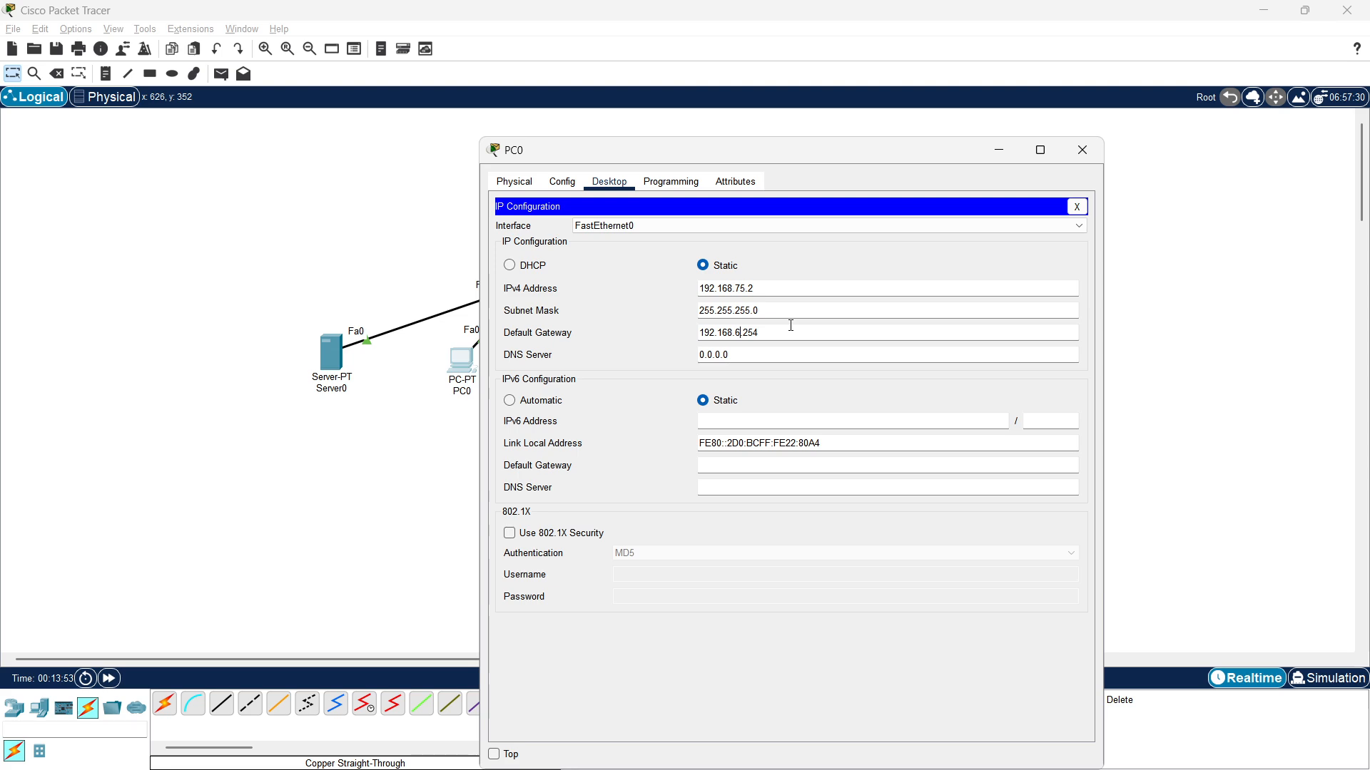
{"action": "left_click", "coordinate": [1083, 150]}
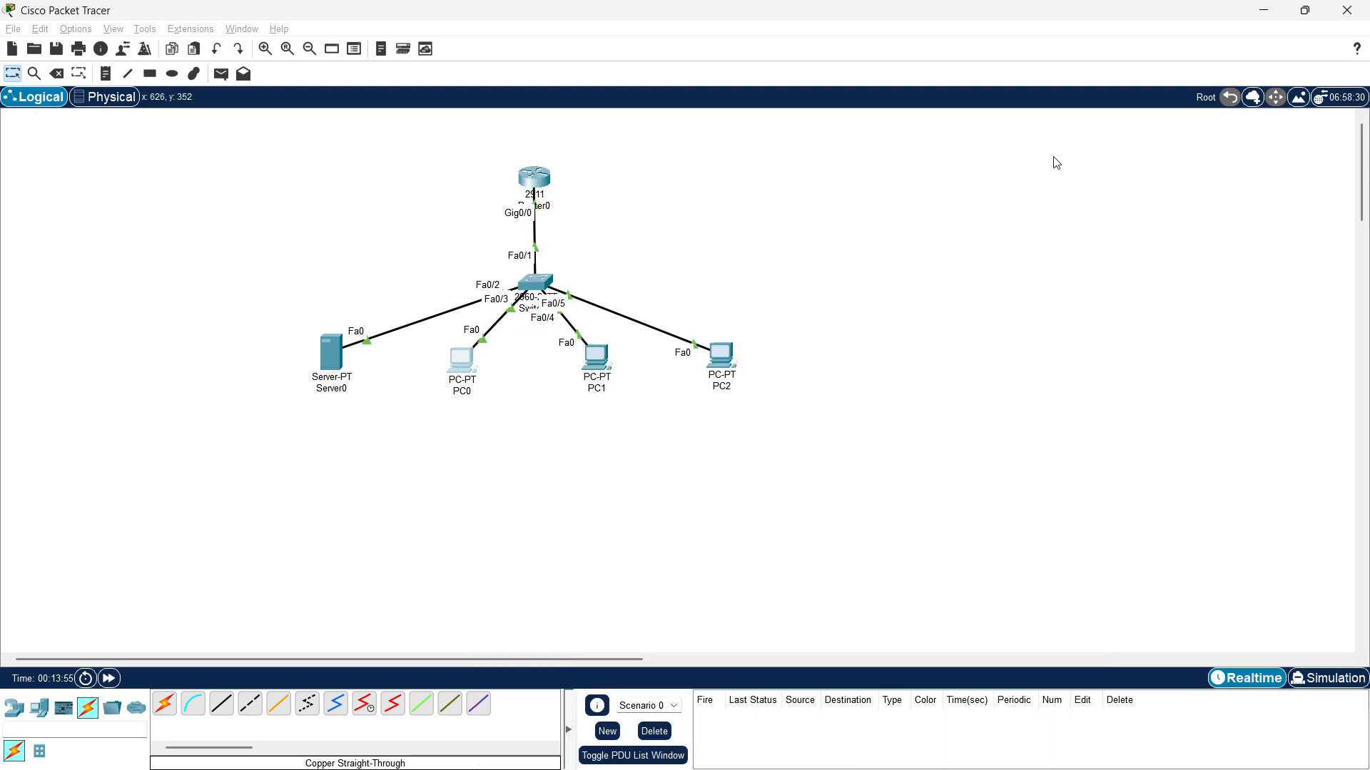
Give PC1 the static IPv4 address 192.168.75.3 with subnet mask 255.255.255.0.
{"action": "left_click", "coordinate": [608, 207]}
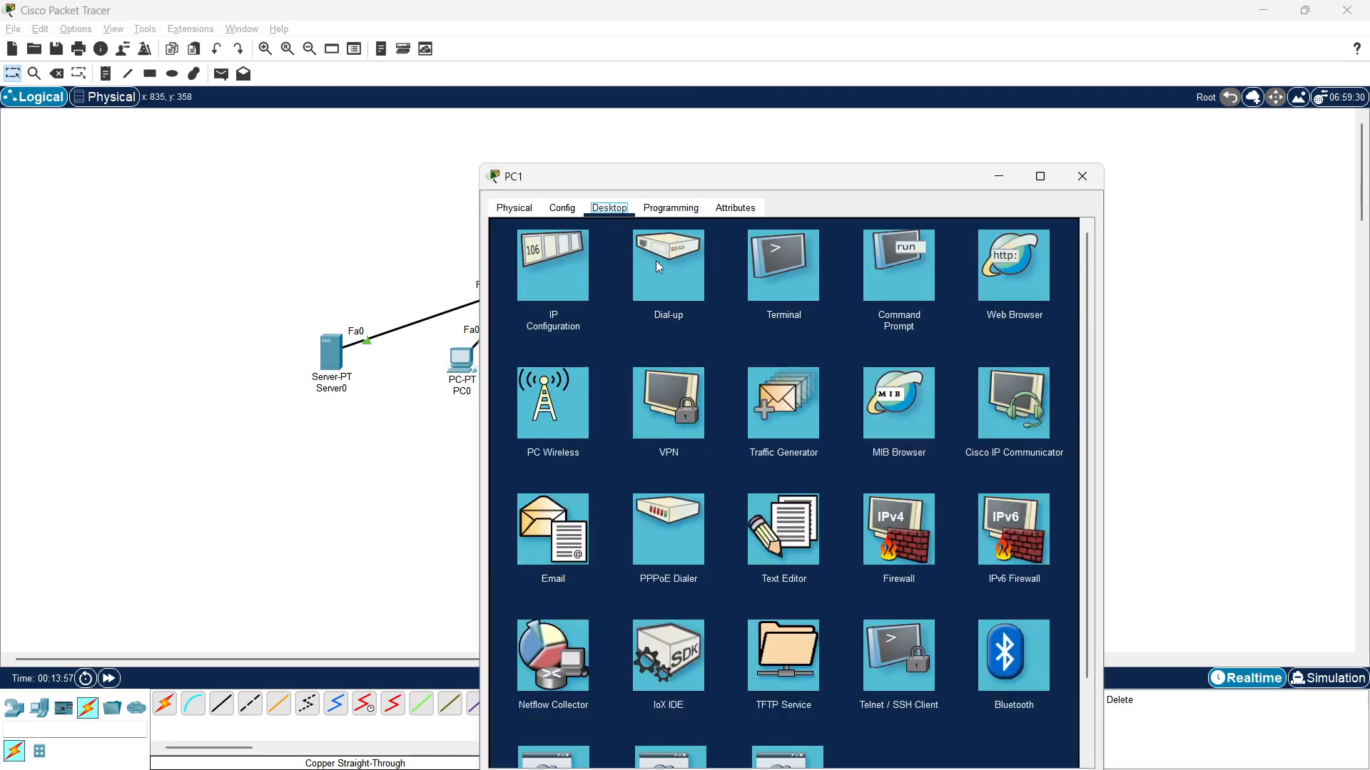
{"action": "left_click", "coordinate": [567, 281]}
{"action": "left_click", "coordinate": [765, 314]}
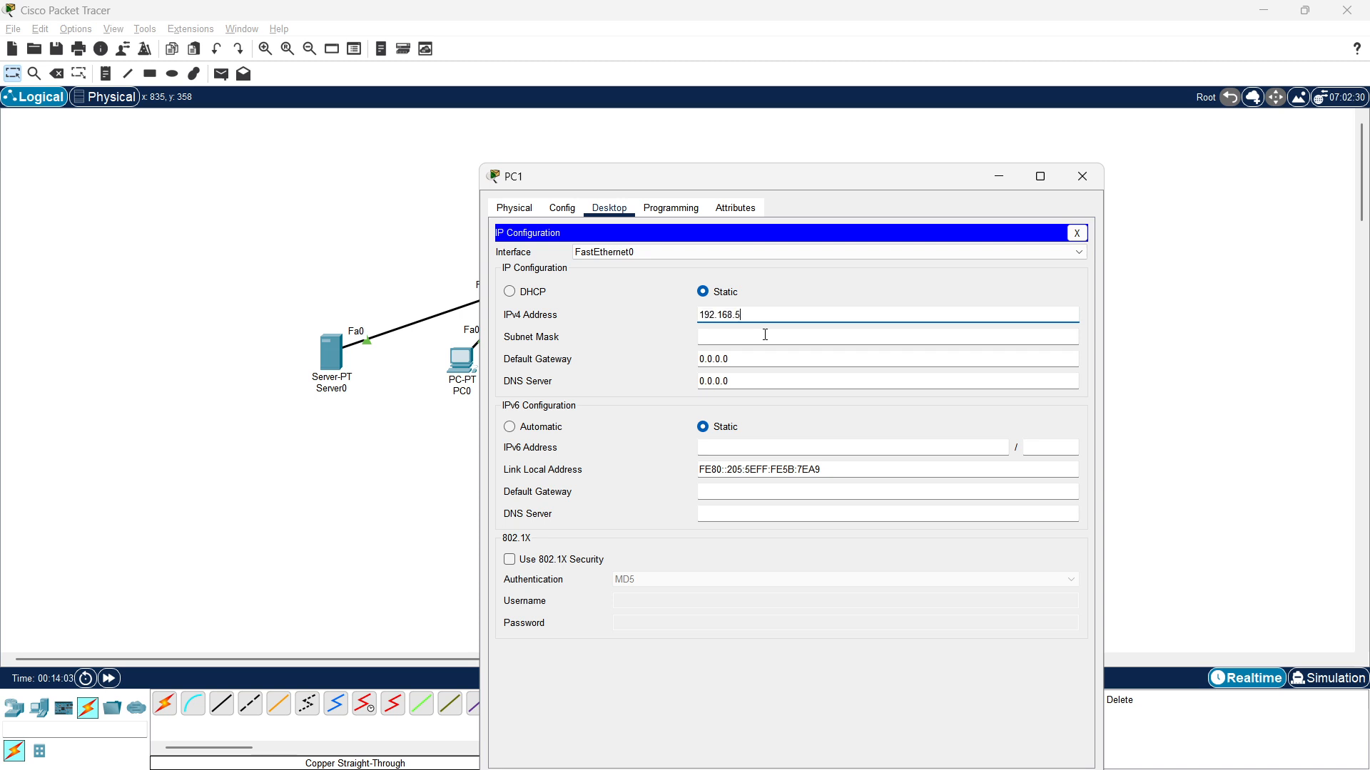
{"action": "key", "text": "BackSpace"}
{"action": "left_click", "coordinate": [765, 334]}
Set PC1's IPv4 default gateway to 192.168.75.254, replacing the X of the copied address, and close its window.
{"action": "key", "text": "Tab"}
{"action": "type", "text": "192.168.X.254"}
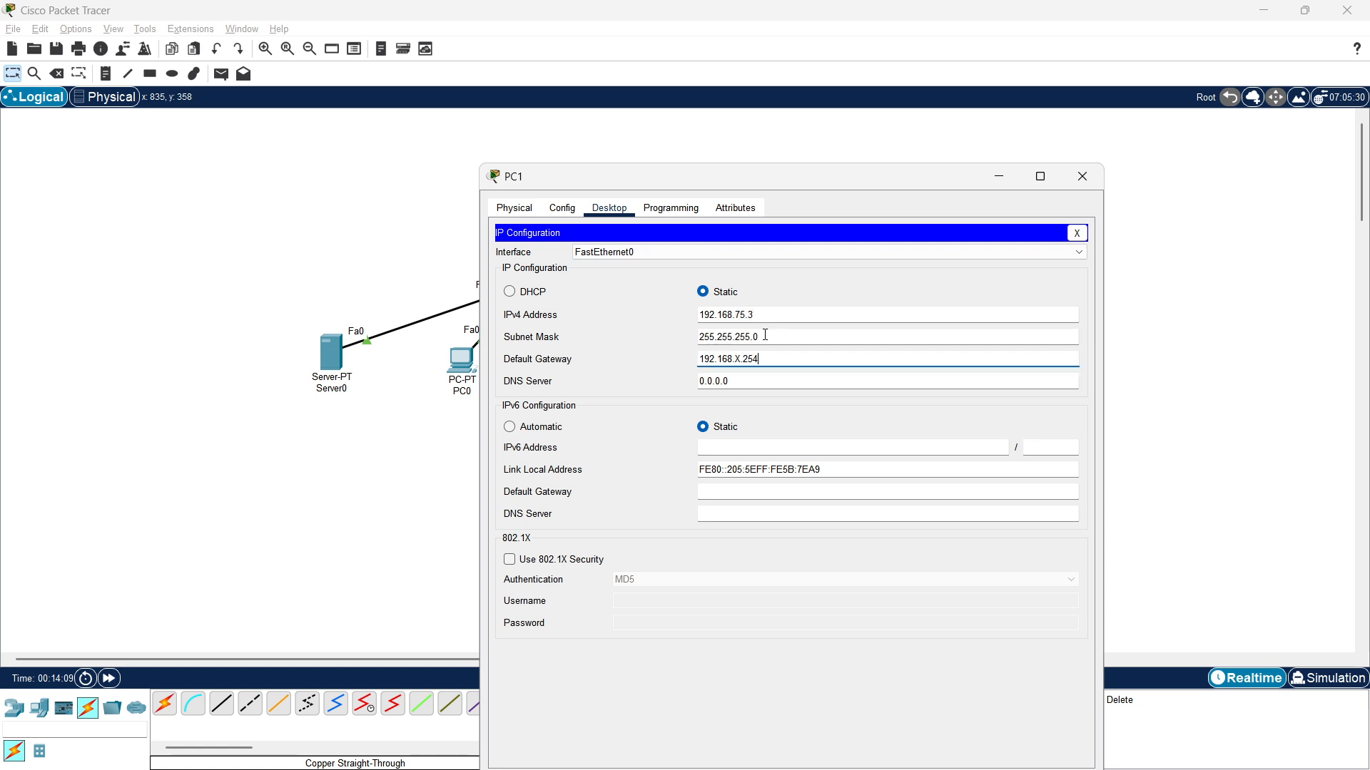
{"action": "left_click", "coordinate": [742, 359]}
{"action": "key", "text": "BackSpace"}
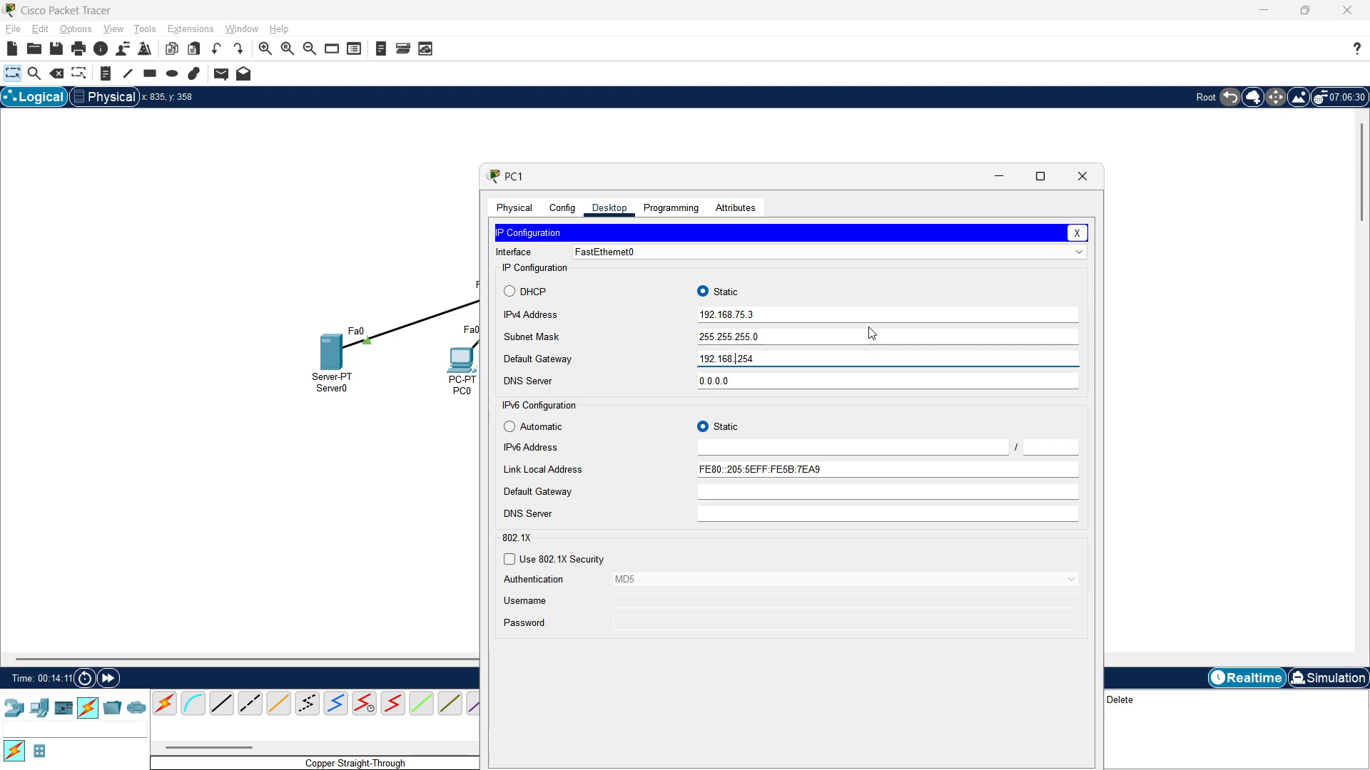
{"action": "type", "text": "78"}
{"action": "key", "text": "BackSpace"}
{"action": "type", "text": "5"}
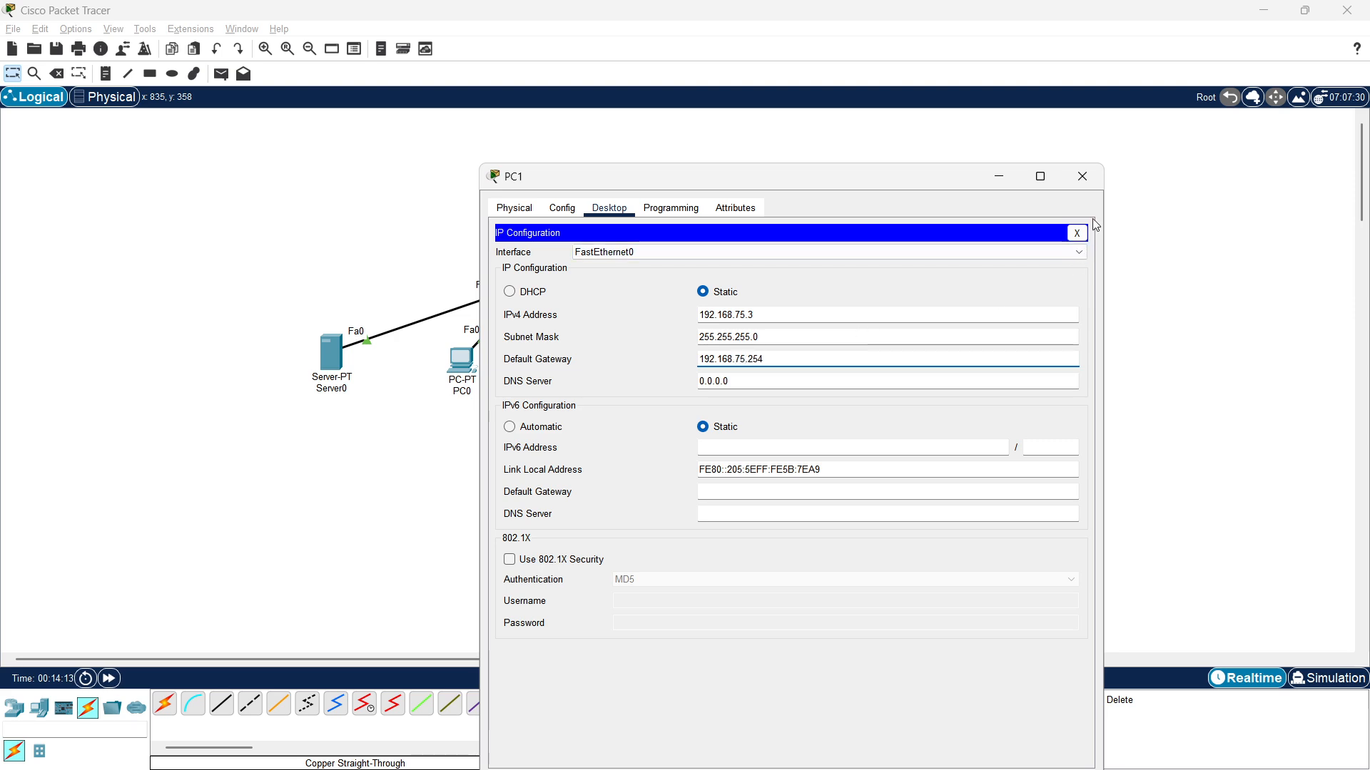
{"action": "left_click", "coordinate": [1083, 177]}
Give PC2 the static IPv4 address 192.168.75.4 with subnet mask 255.255.255.0.
{"action": "left_click", "coordinate": [727, 358]}
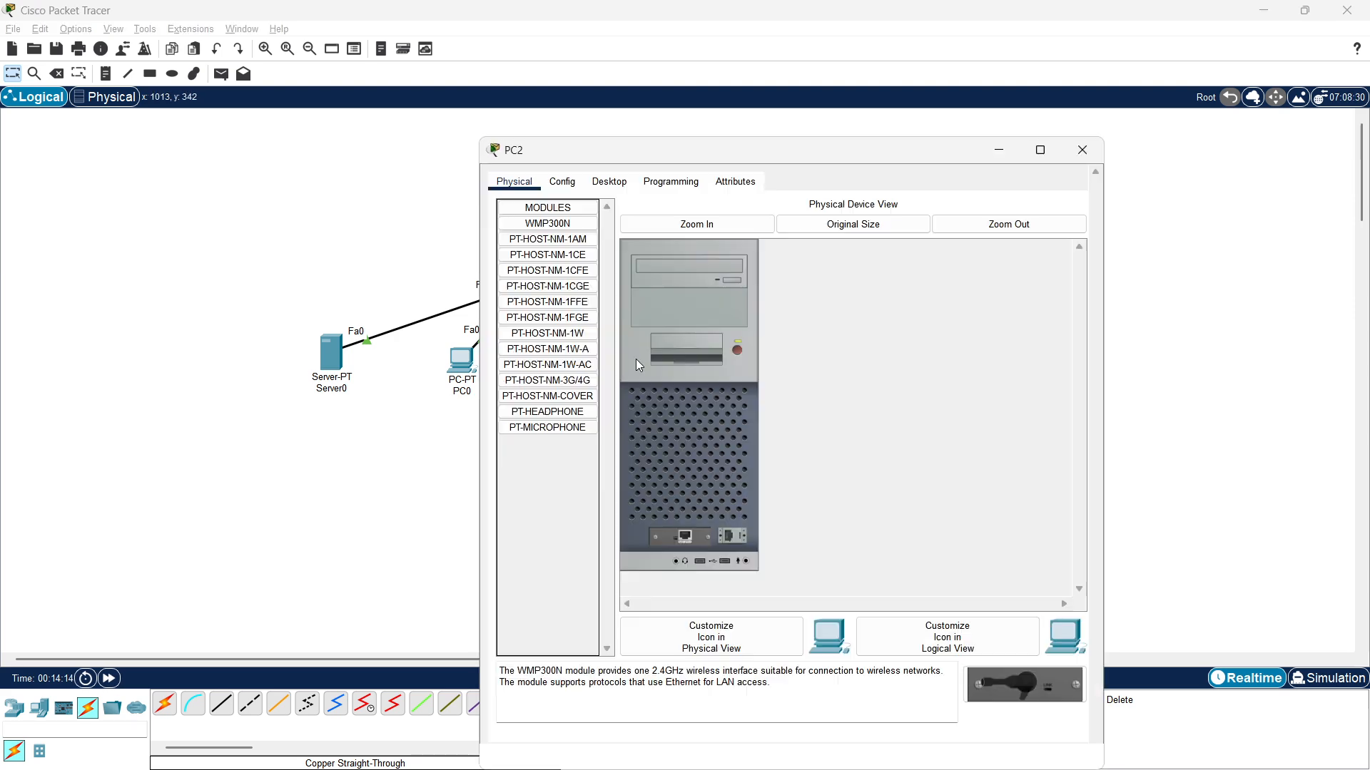
{"action": "left_click", "coordinate": [609, 181]}
{"action": "left_click", "coordinate": [548, 247]}
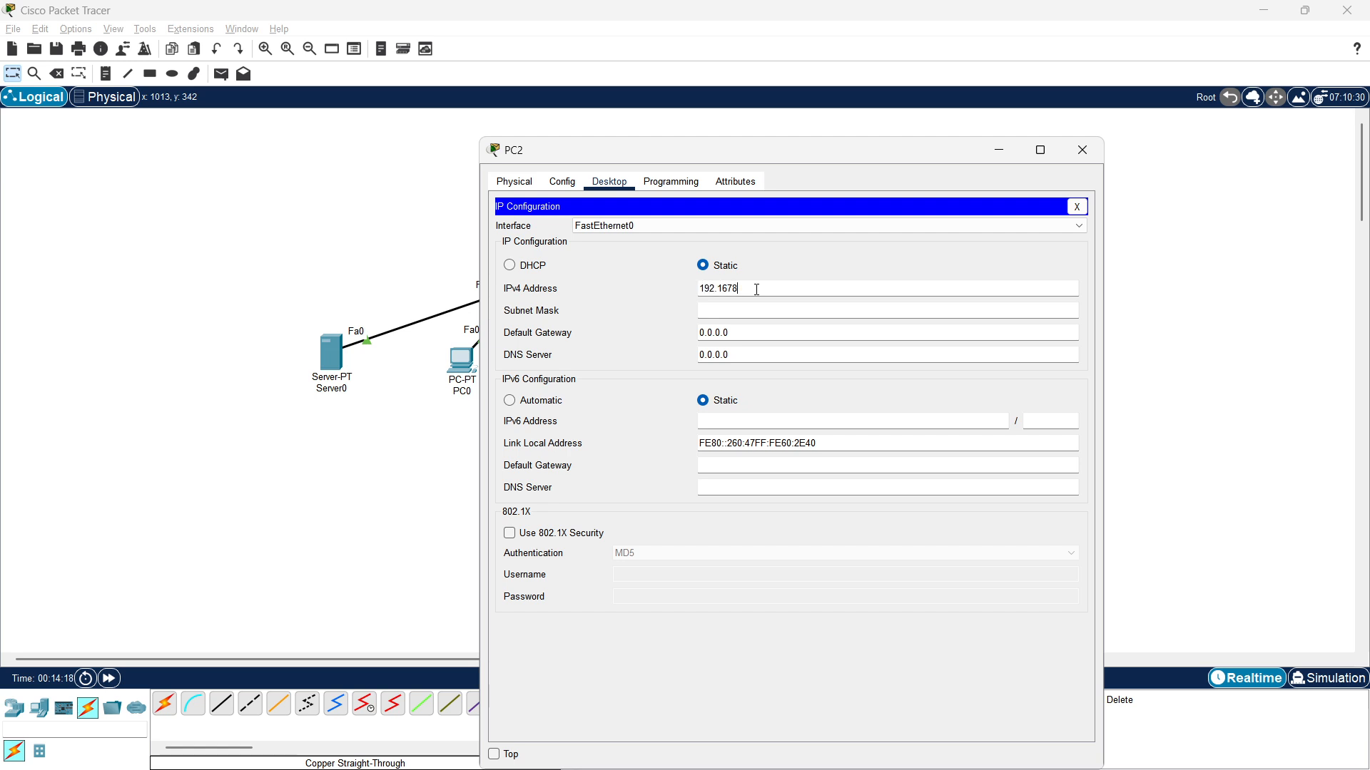
{"action": "key", "text": "BackSpace"}
{"action": "key", "text": "BackSpace"}
{"action": "type", "text": "8"}
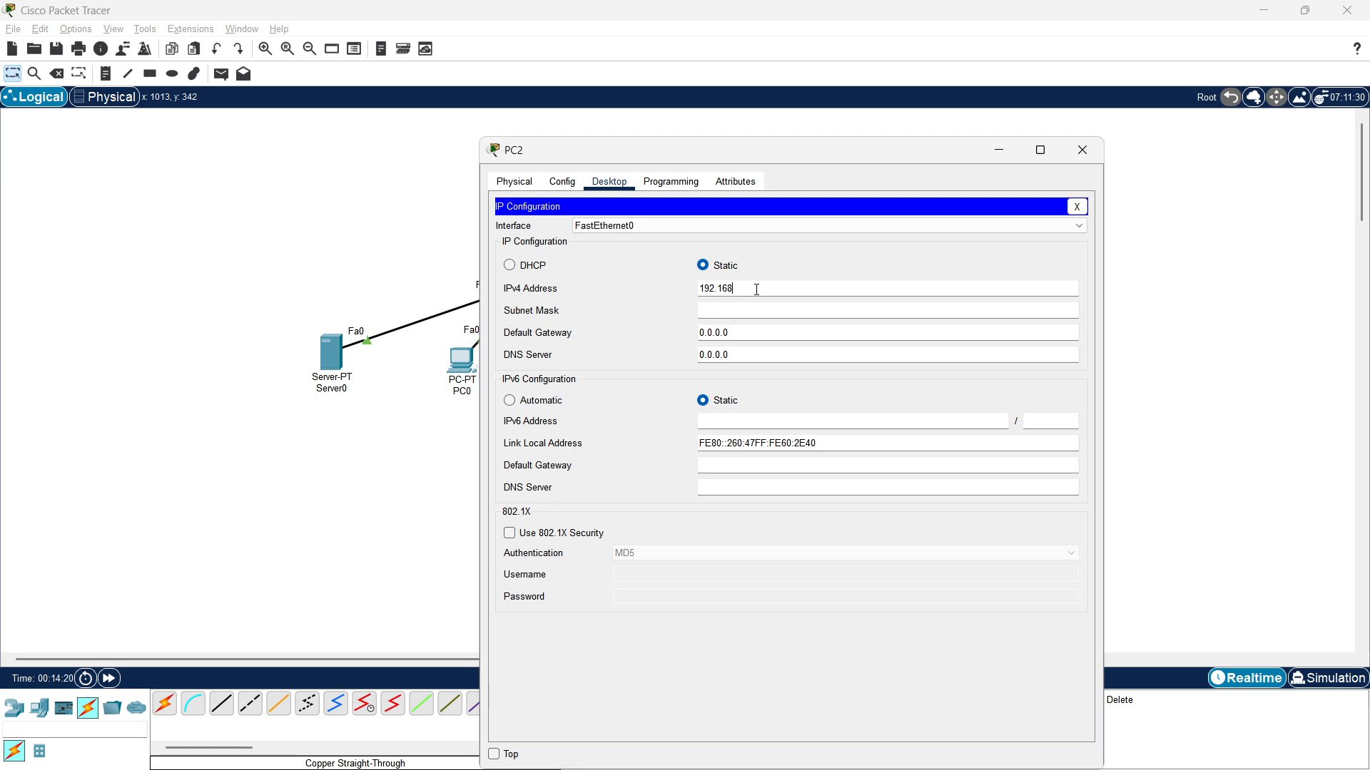
{"action": "type", "text": ".75.4"}
{"action": "key", "text": "Tab"}
Set PC2's IPv4 default gateway to 192.168.75.254 from the copied address and close its window.
{"action": "key", "text": "Tab"}
{"action": "key", "text": "ctrl+v"}
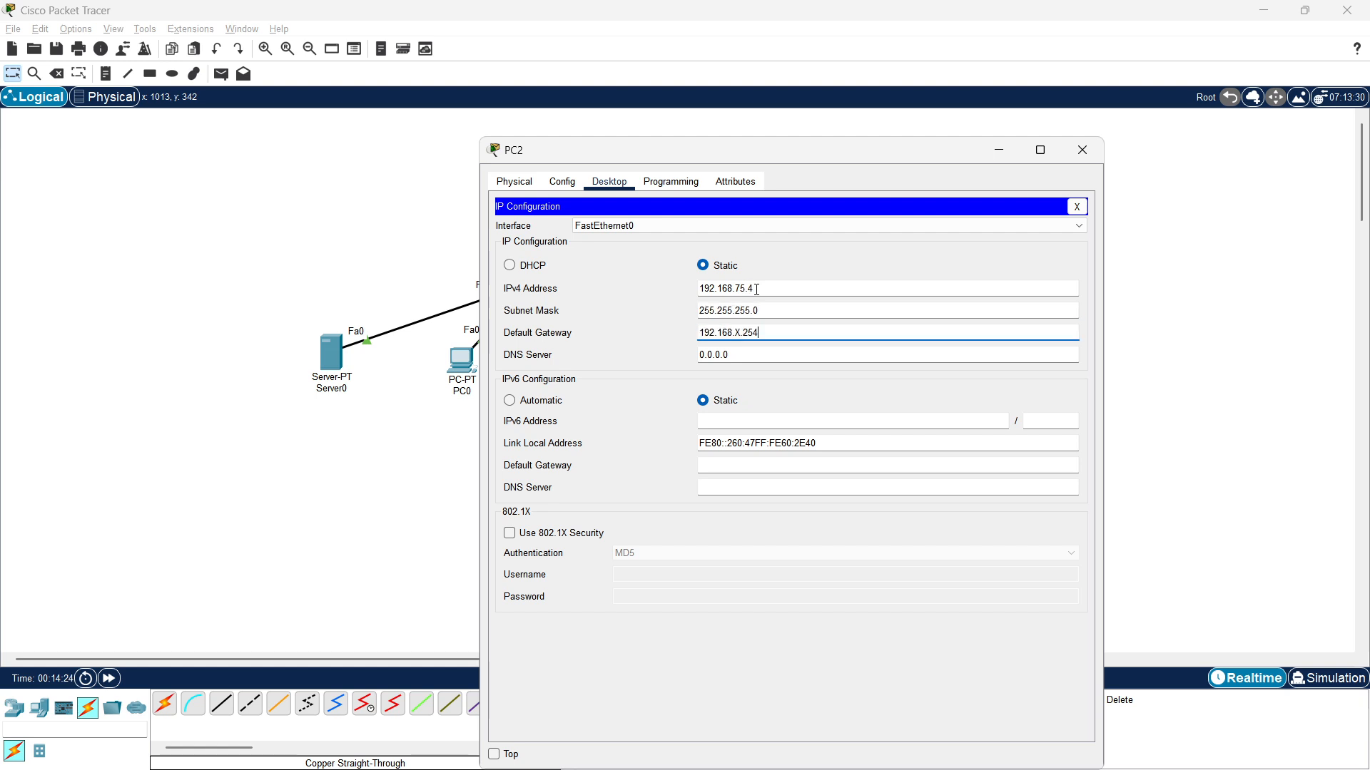
{"action": "key", "text": "BackSpace"}
{"action": "type", "text": "75"}
{"action": "left_click", "coordinate": [1082, 150]}
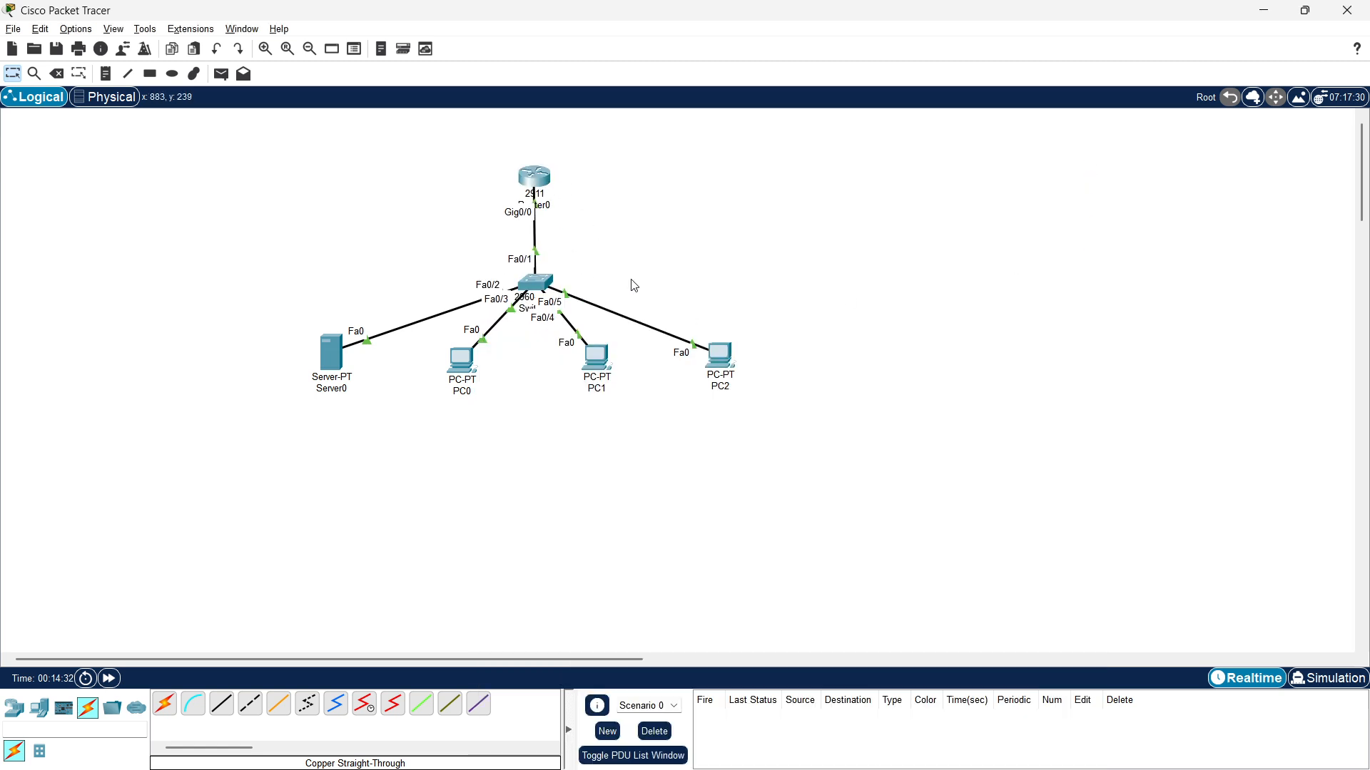
Check the addressing table in the Word assignment, return to Packet Tracer, and leave interface configuration mode in Router0's command line.
{"action": "key", "text": "alt+Tab"}
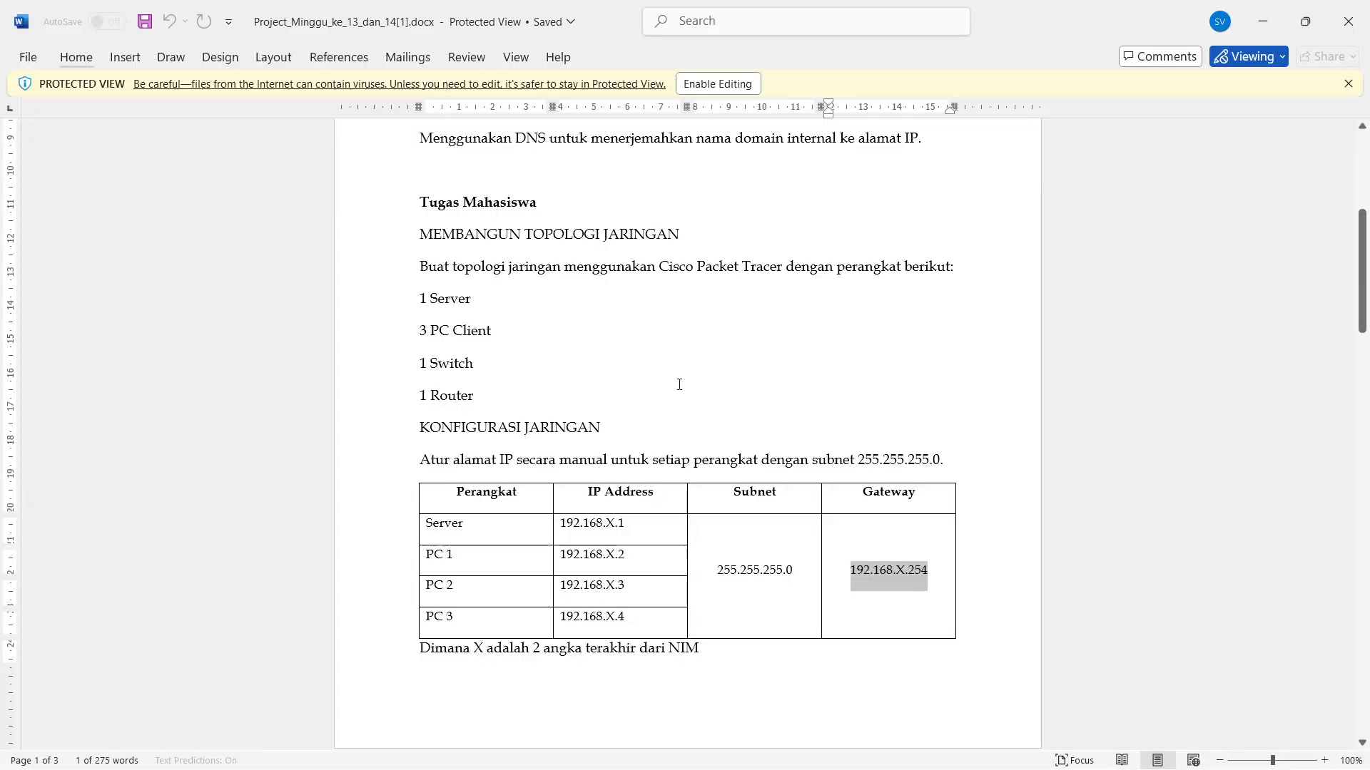
{"action": "key", "text": "alt+Tab"}
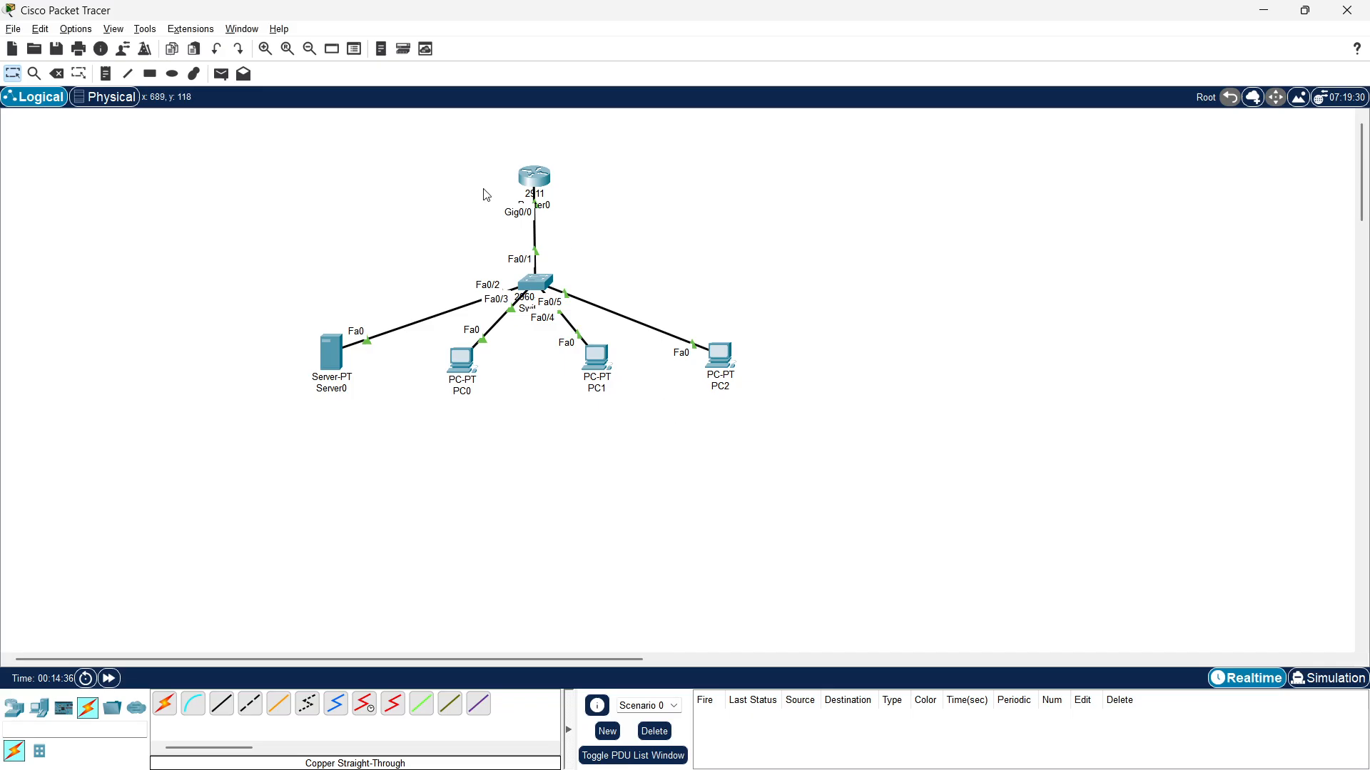
{"action": "left_click", "coordinate": [534, 177]}
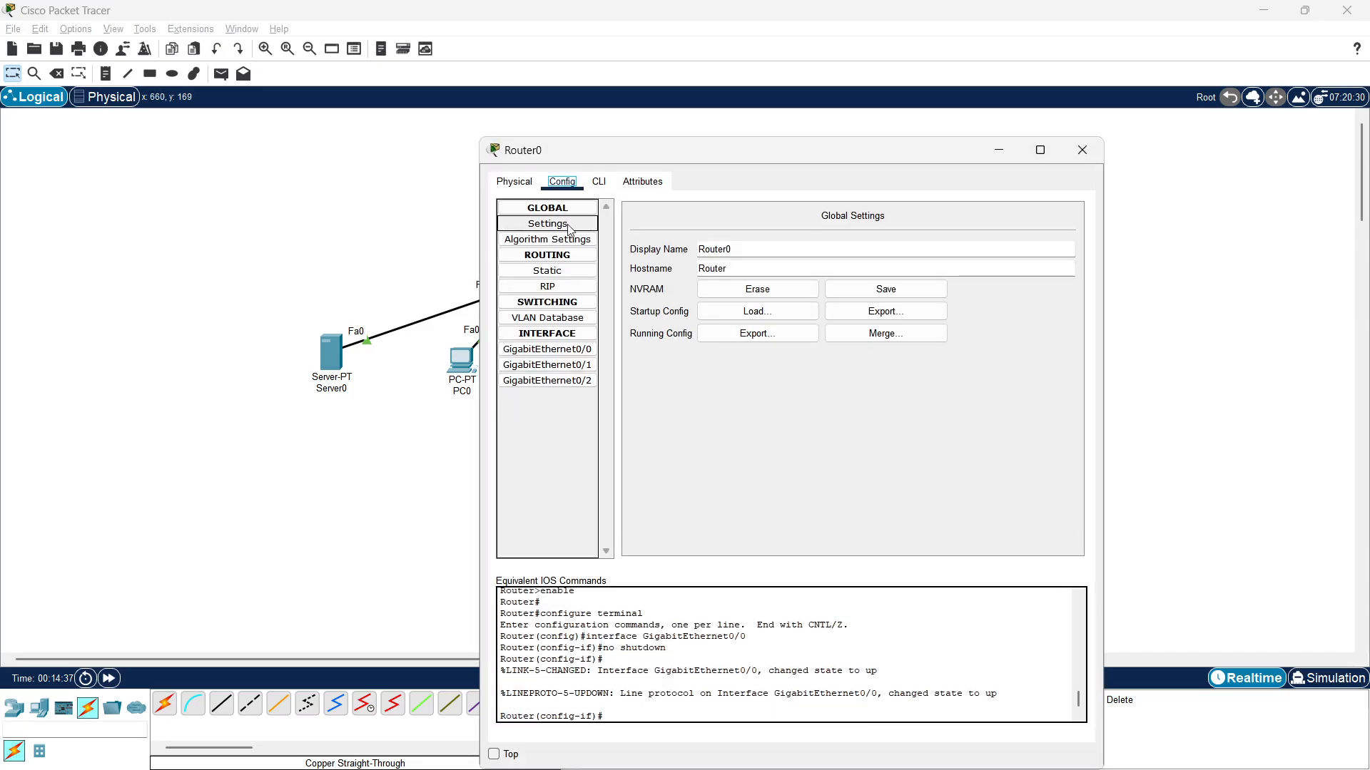
{"action": "left_click", "coordinate": [598, 181]}
{"action": "left_click_drag", "start_coordinate": [696, 151], "coordinate": [671, 64]}
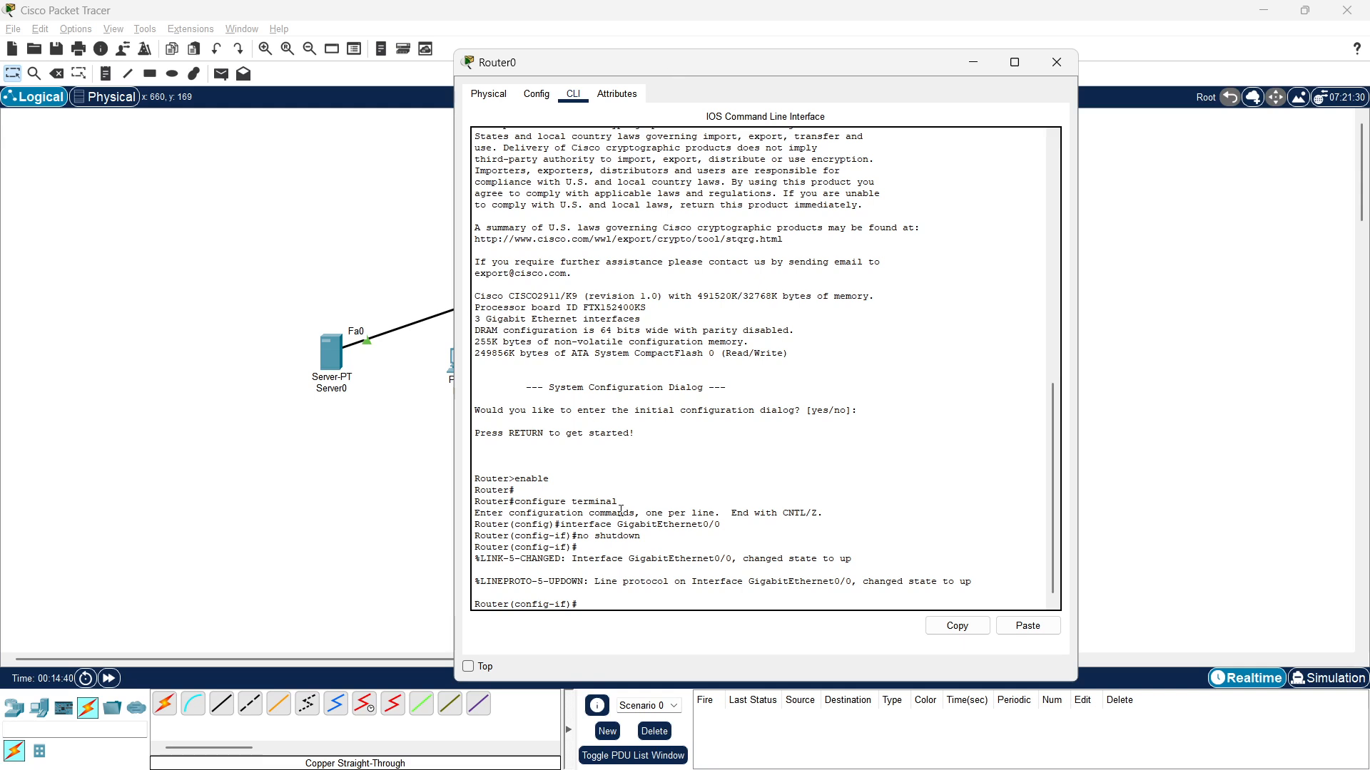
{"action": "type", "text": "exit"}
{"action": "key", "text": "Return"}
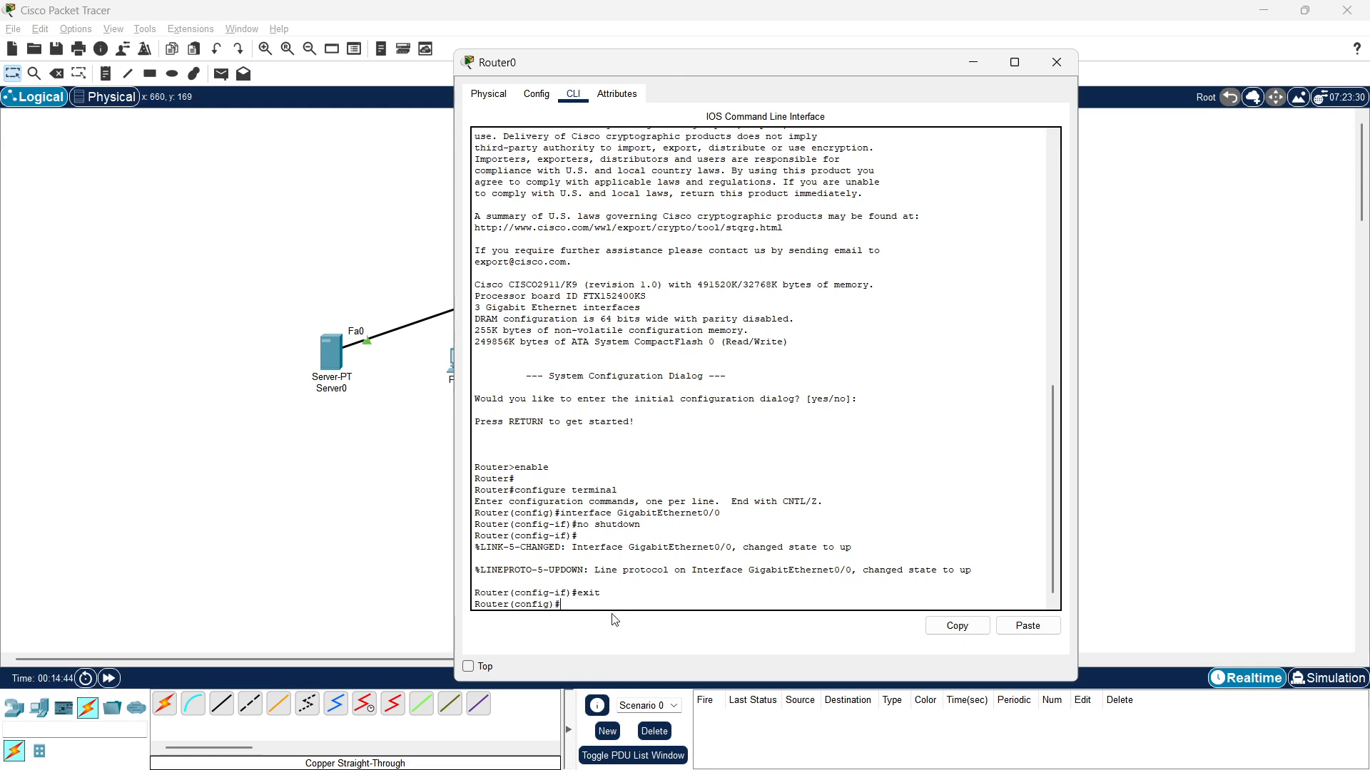
Try to run configure terminal from Router0's global configuration prompt.
{"action": "type", "text": "configre"}
{"action": "type", "text": "ure"}
{"action": "type", "text": " terminal"}
{"action": "key", "text": "Return"}
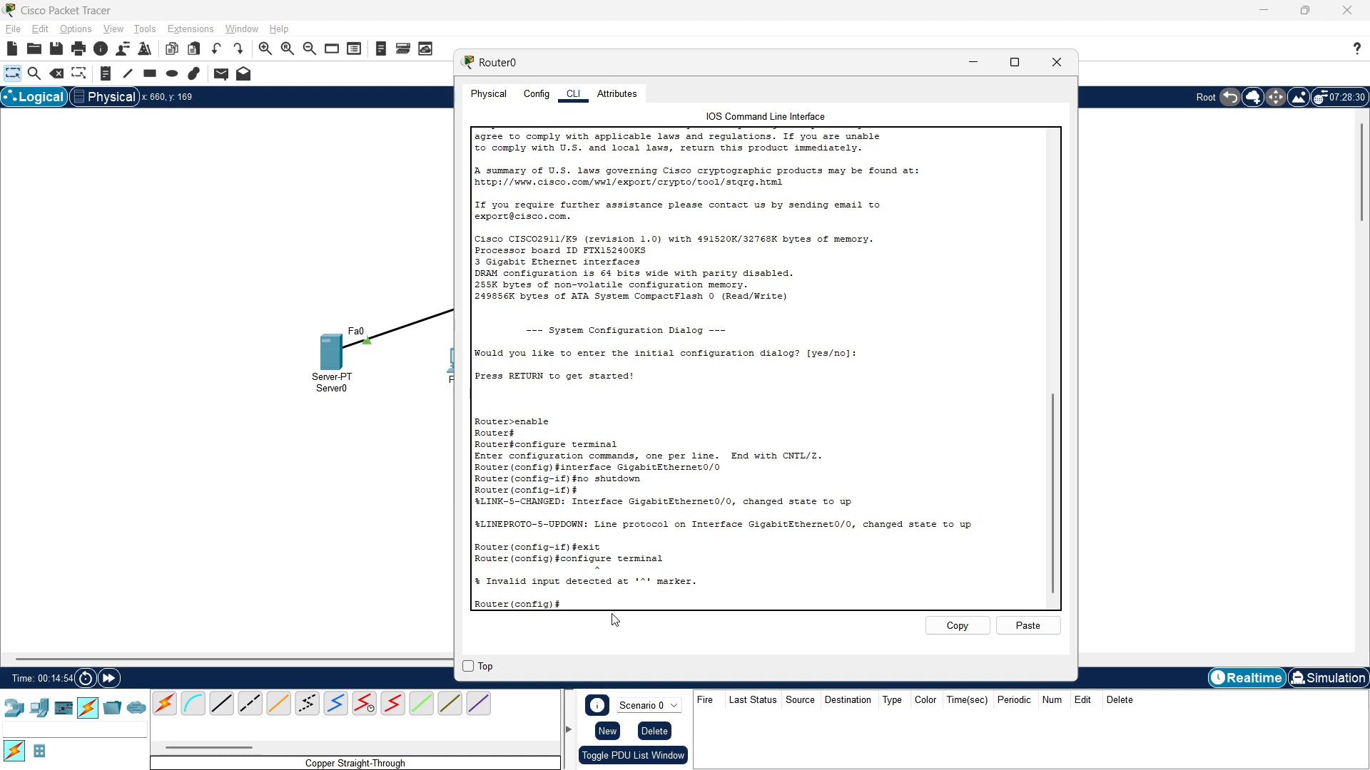
Write the command interface gig0/0 at Router0's global configuration prompt without running it.
{"action": "type", "text": "interfac g"}
{"action": "type", "text": " gig"}
{"action": "type", "text": "-"}
Check the settings of Switch0's FastEthernet0/1 port and close the switch window.
{"action": "key", "text": "alt+Tab"}
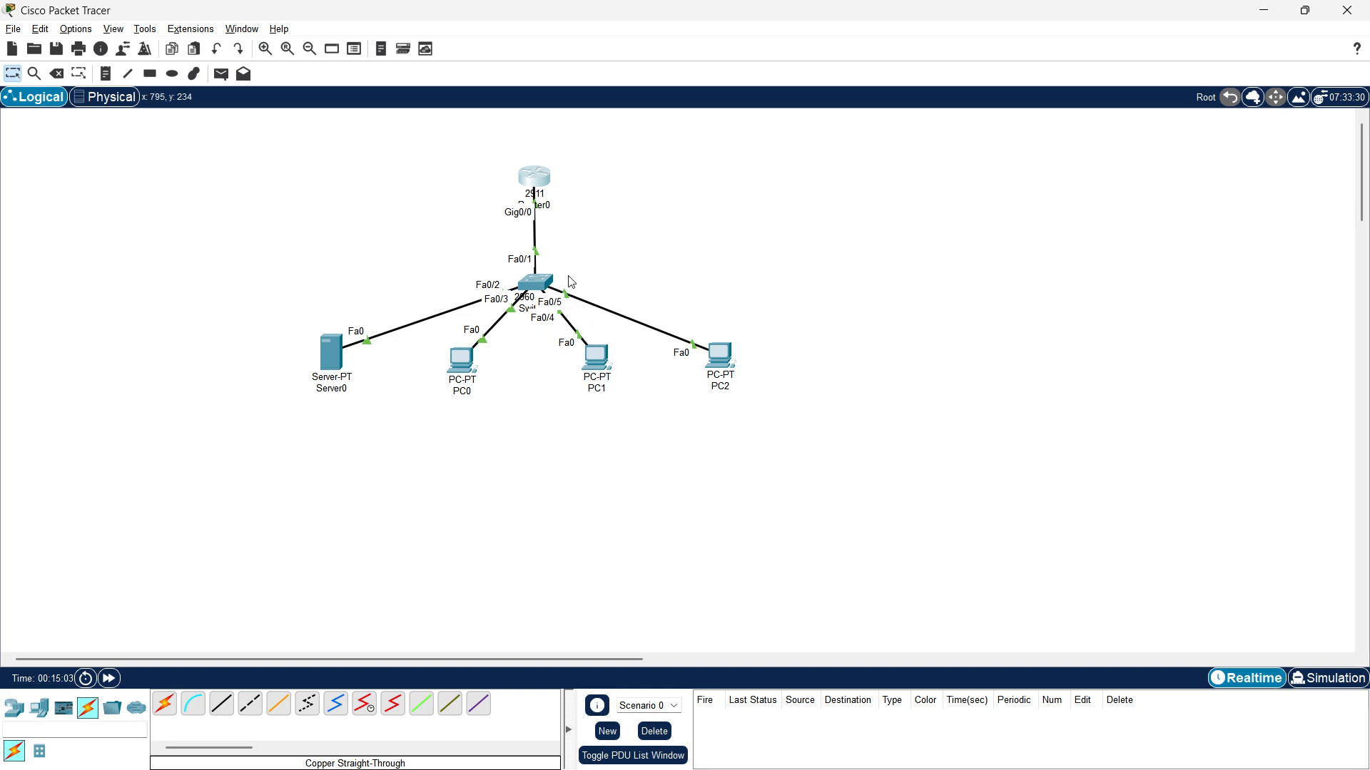
{"action": "left_click", "coordinate": [506, 280]}
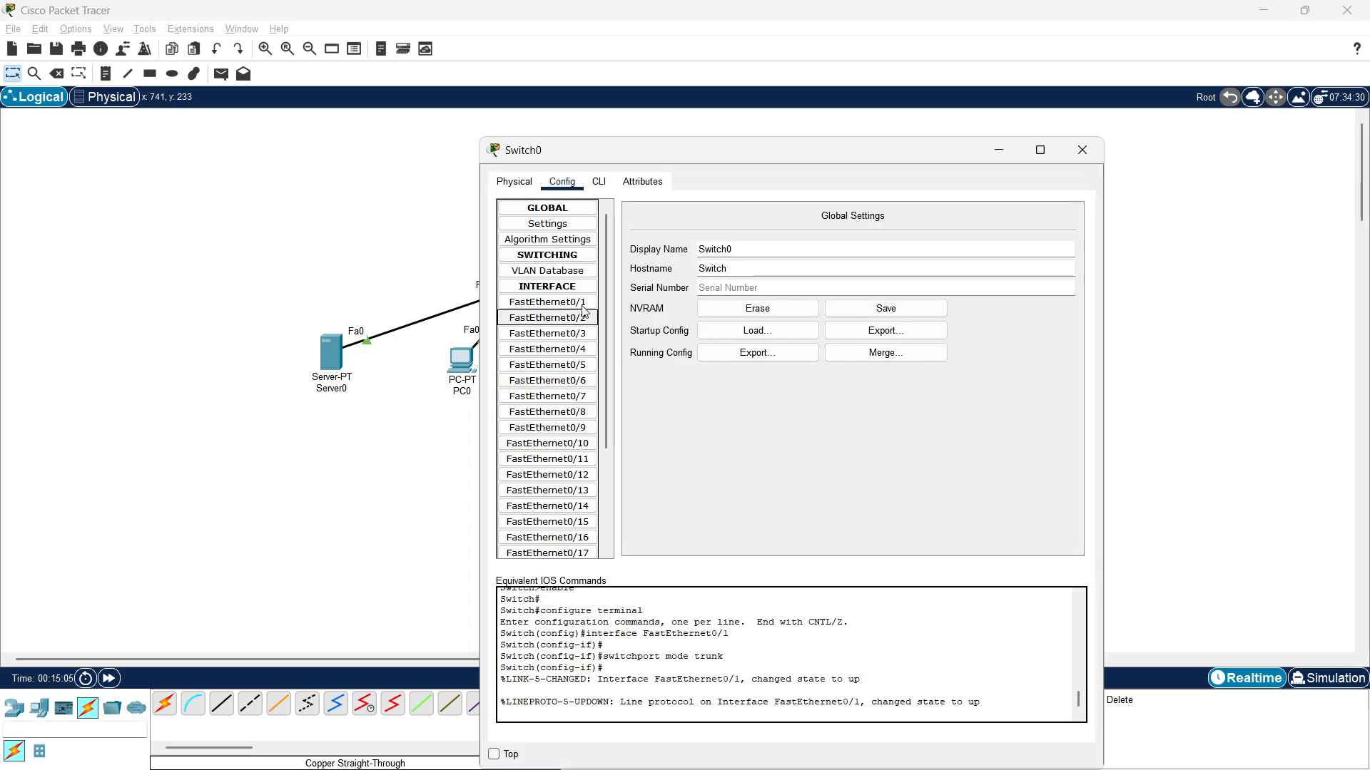
{"action": "left_click", "coordinate": [547, 302]}
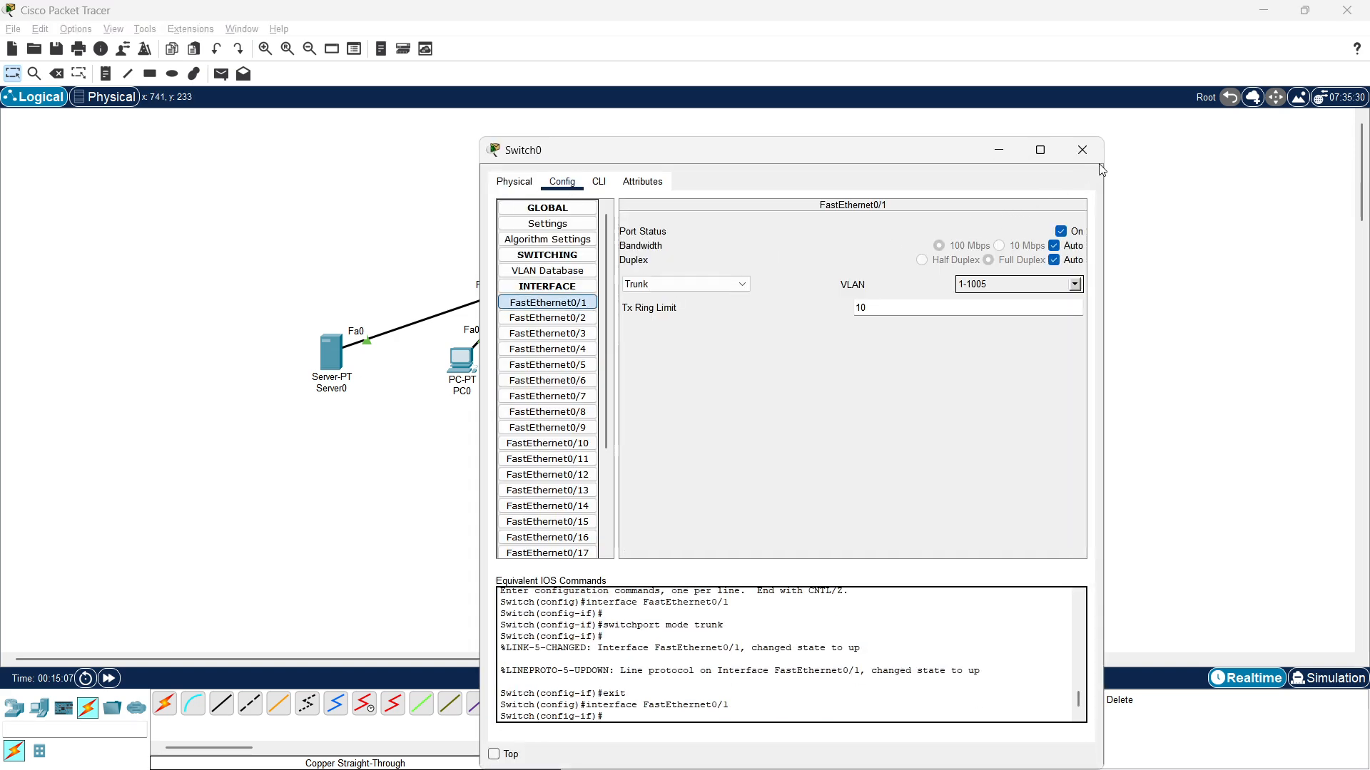
{"action": "left_click", "coordinate": [1088, 154]}
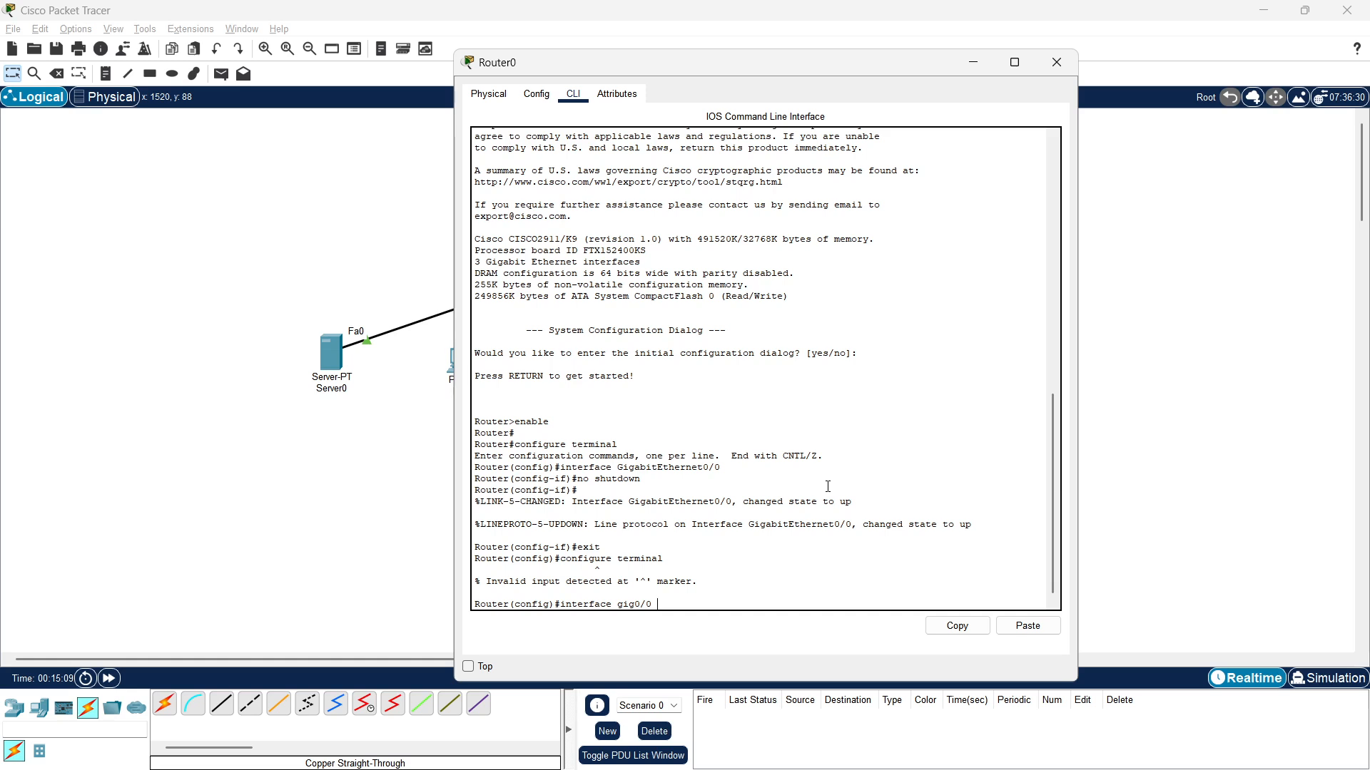
Enter Router0's gig0/0 interface and assign it the IP address 192.168.75.254 with mask 255.255.255.0.
{"action": "key", "text": "Return"}
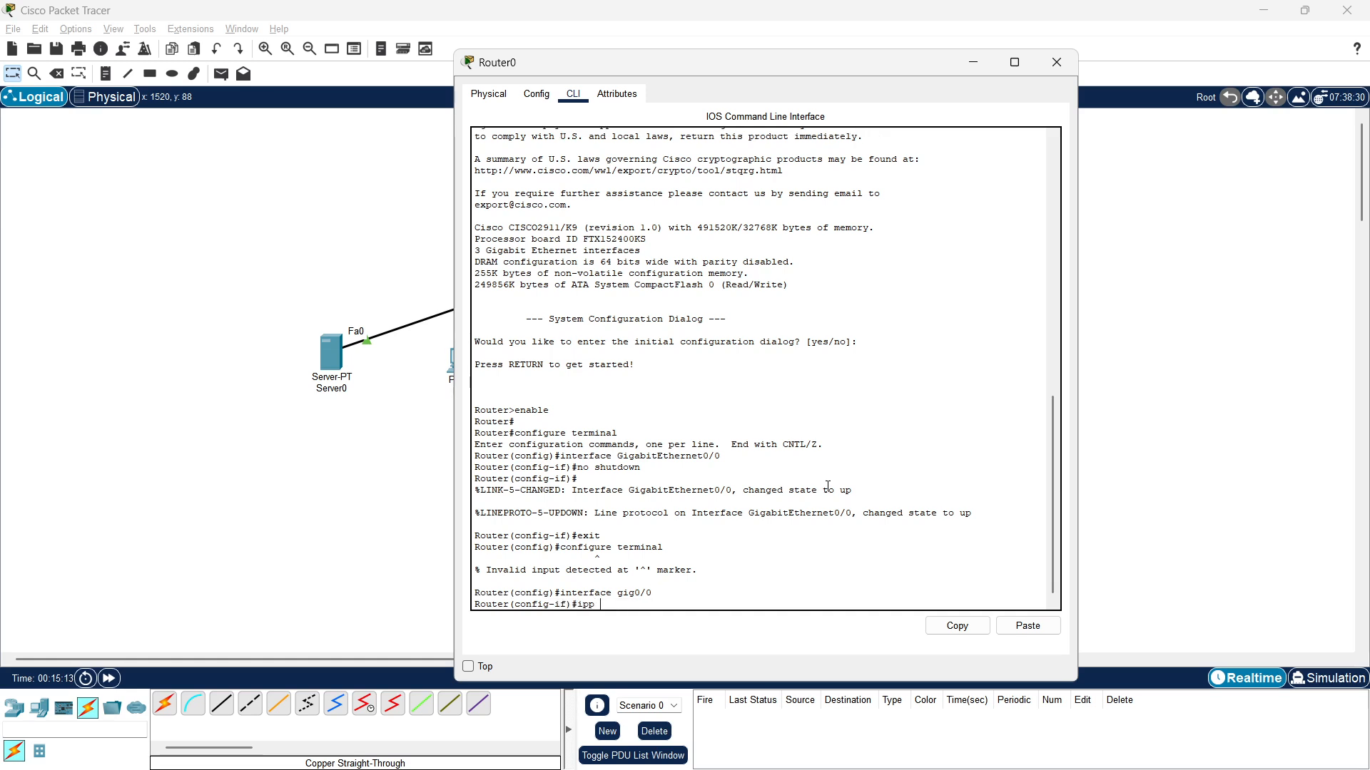
{"action": "type", "text": "ip address 192.168.75.26"}
{"action": "type", "text": "4 255.255.255"}
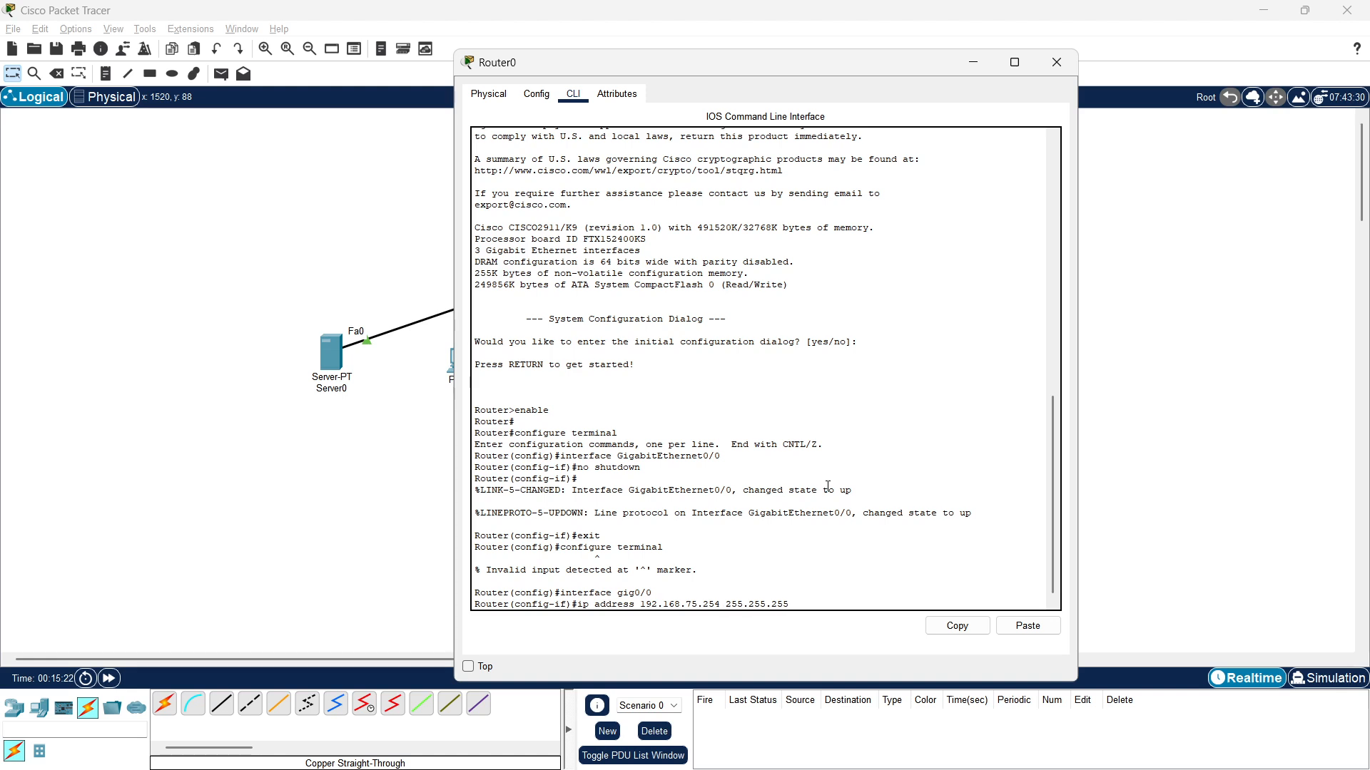
{"action": "type", "text": ".0"}
{"action": "key", "text": "Return"}
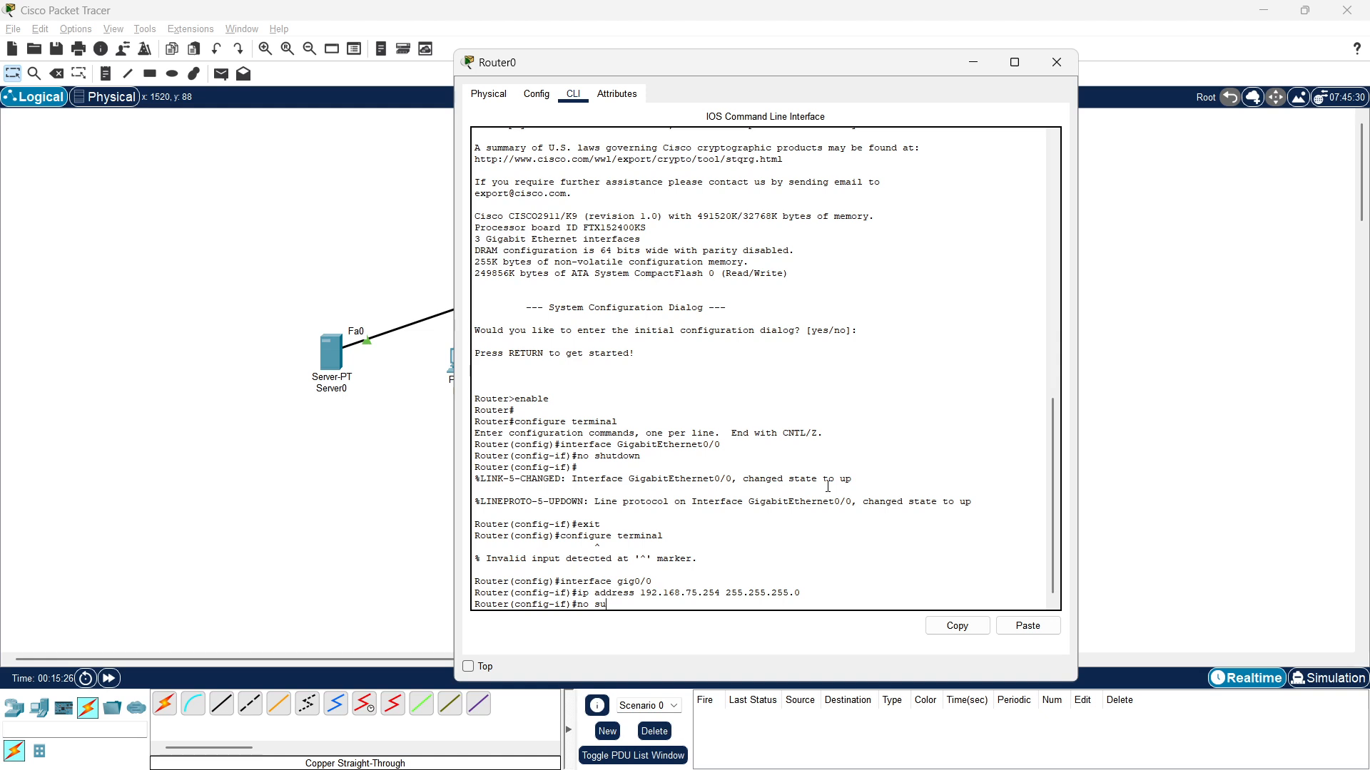
Enable Router0's gig0/0 interface with no shutdown, exit interface configuration, and close the router window.
{"action": "type", "text": "no shutdown"}
{"action": "key", "text": "Return"}
{"action": "type", "text": "exit"}
{"action": "key", "text": "Return"}
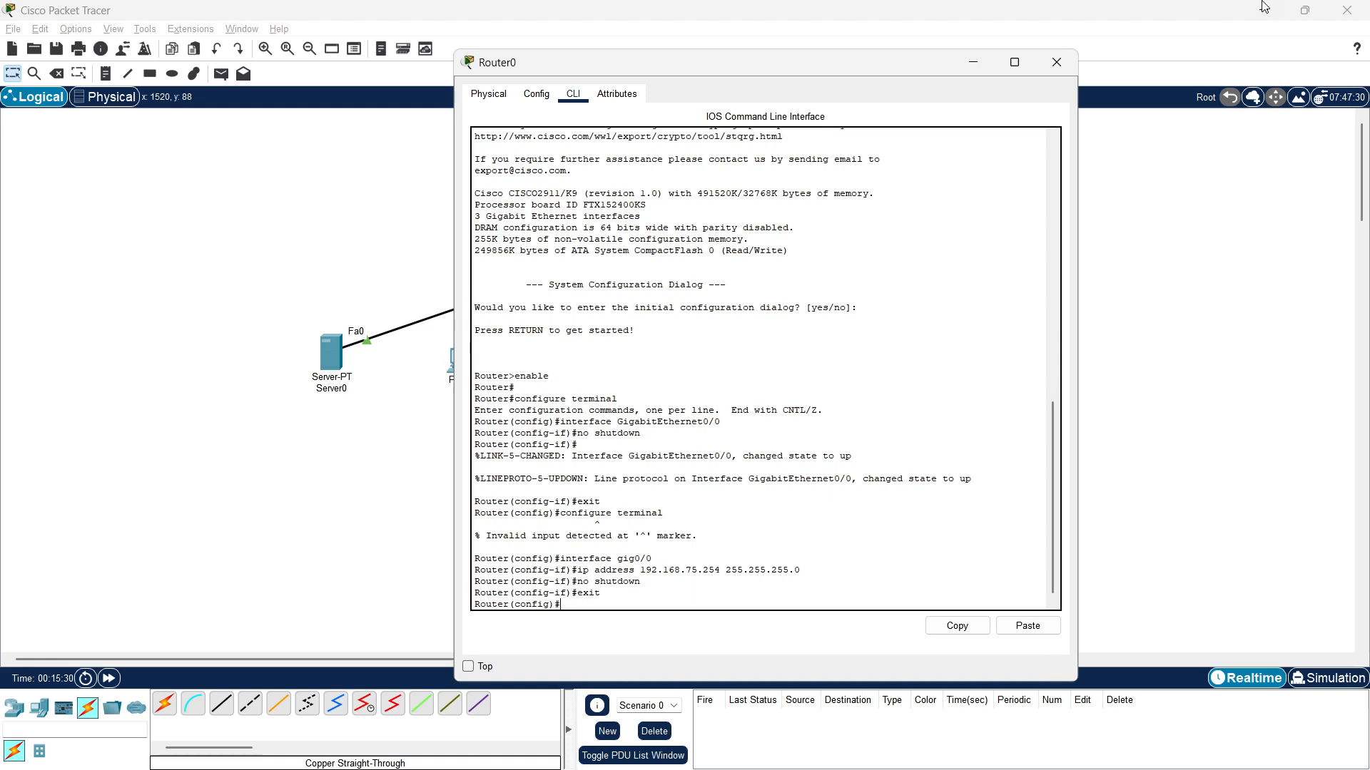
{"action": "left_click", "coordinate": [1014, 62]}
{"action": "left_click", "coordinate": [1306, 13]}
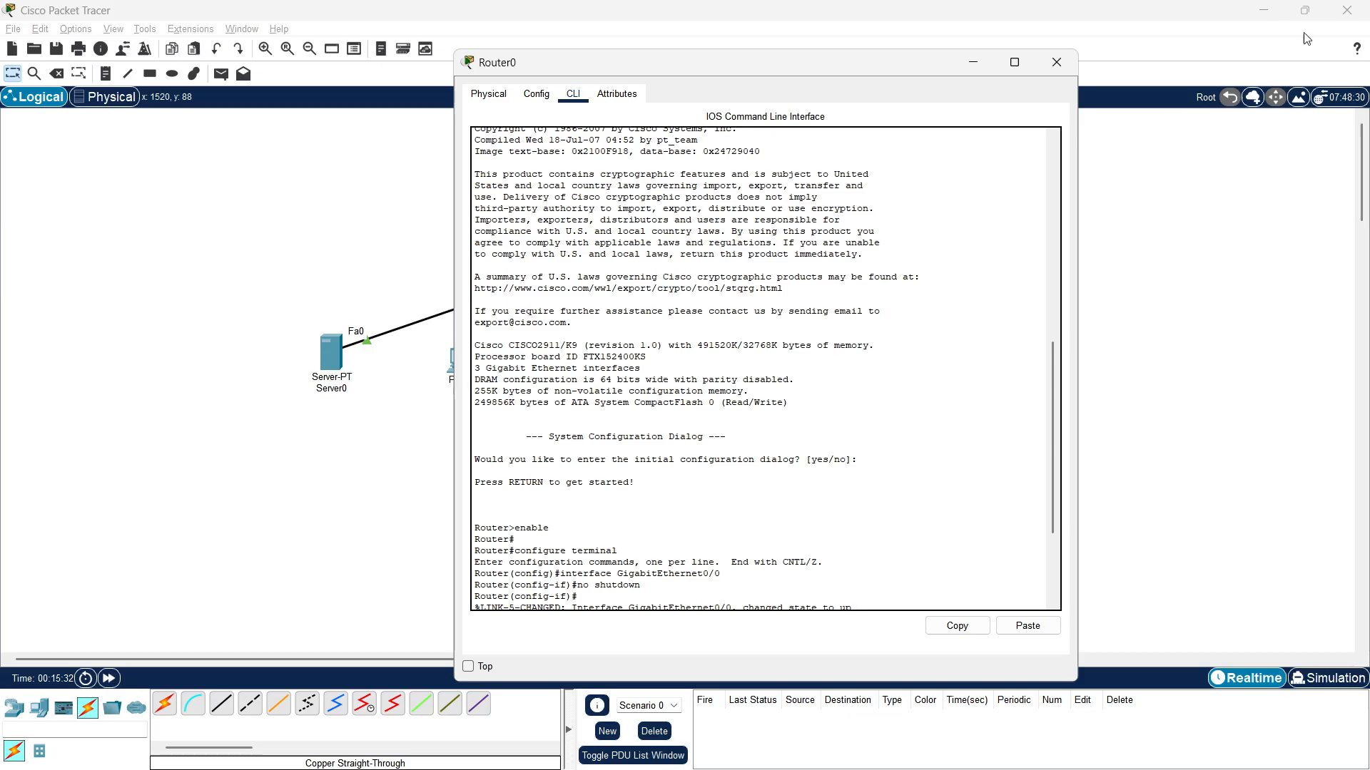
{"action": "left_click", "coordinate": [1057, 62]}
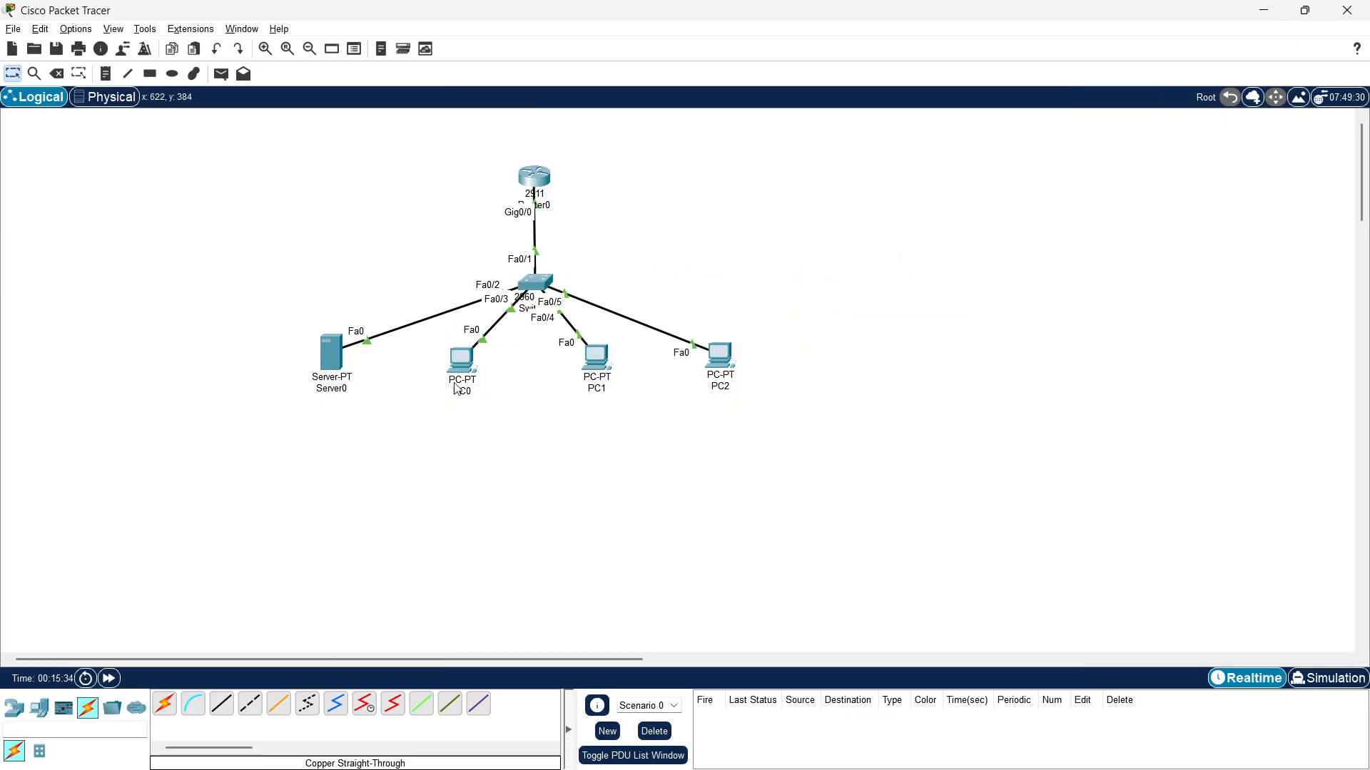
Copy the server's IPv4 address from Server0's IP configuration and close its window.
{"action": "left_click_drag", "start_coordinate": [291, 319], "coordinate": [301, 391]}
{"action": "left_click", "coordinate": [330, 353]}
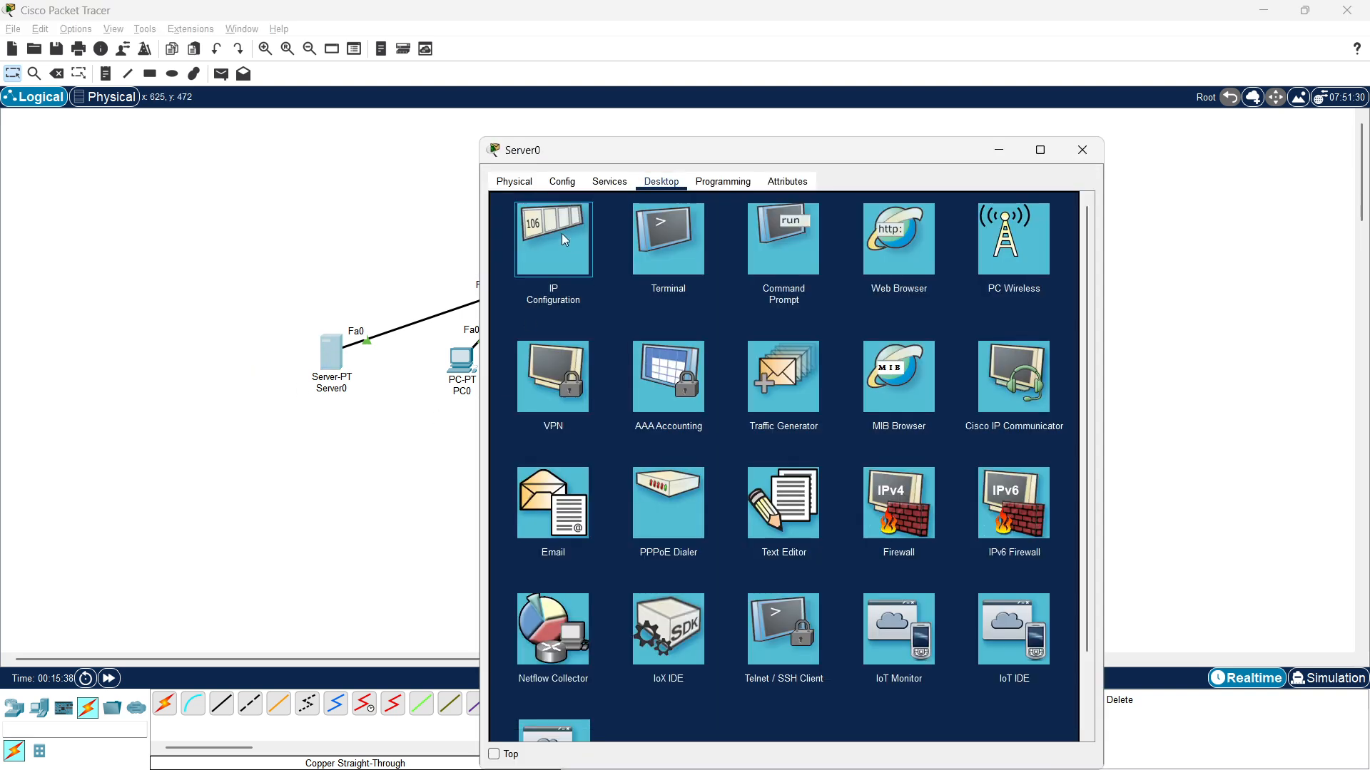
{"action": "left_click", "coordinate": [563, 239]}
{"action": "left_click_drag", "start_coordinate": [782, 274], "coordinate": [653, 269]}
{"action": "key", "text": "ctrl+c"}
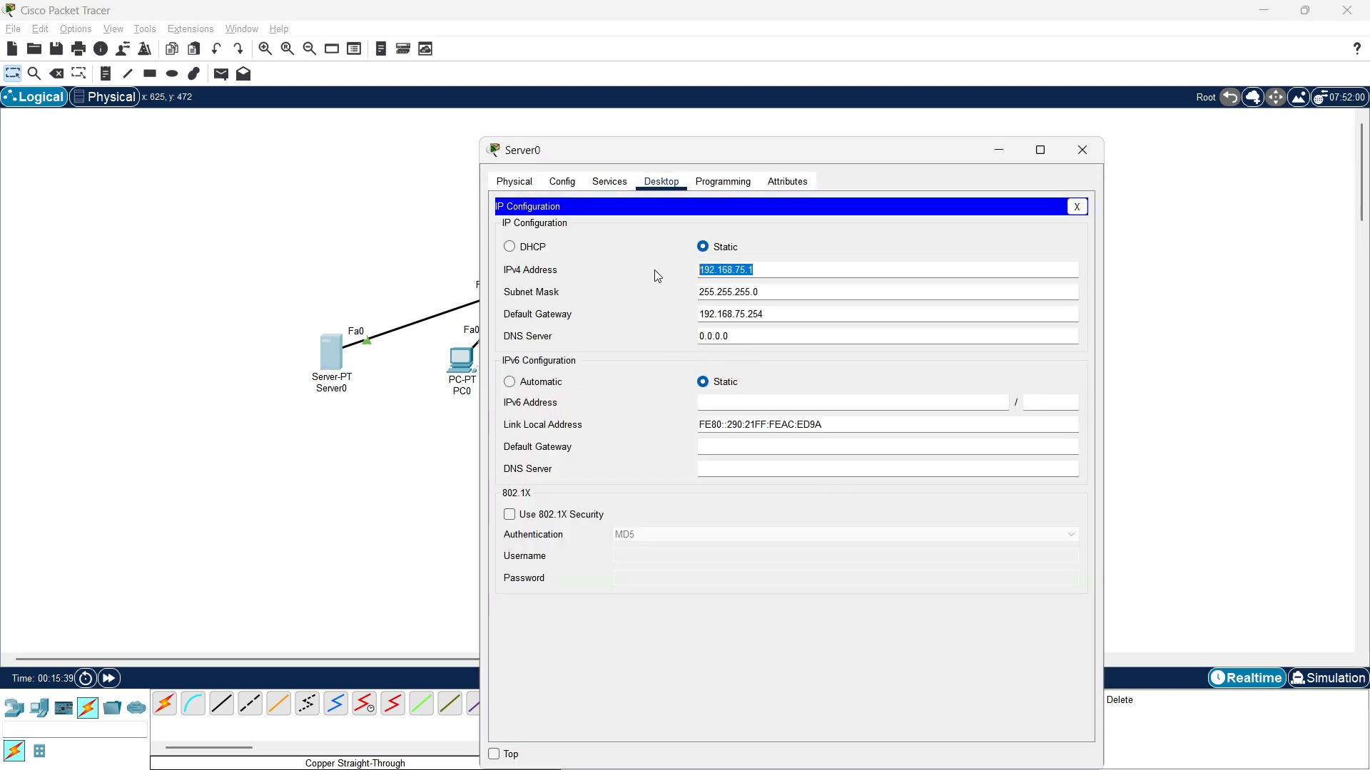
{"action": "left_click", "coordinate": [1101, 160]}
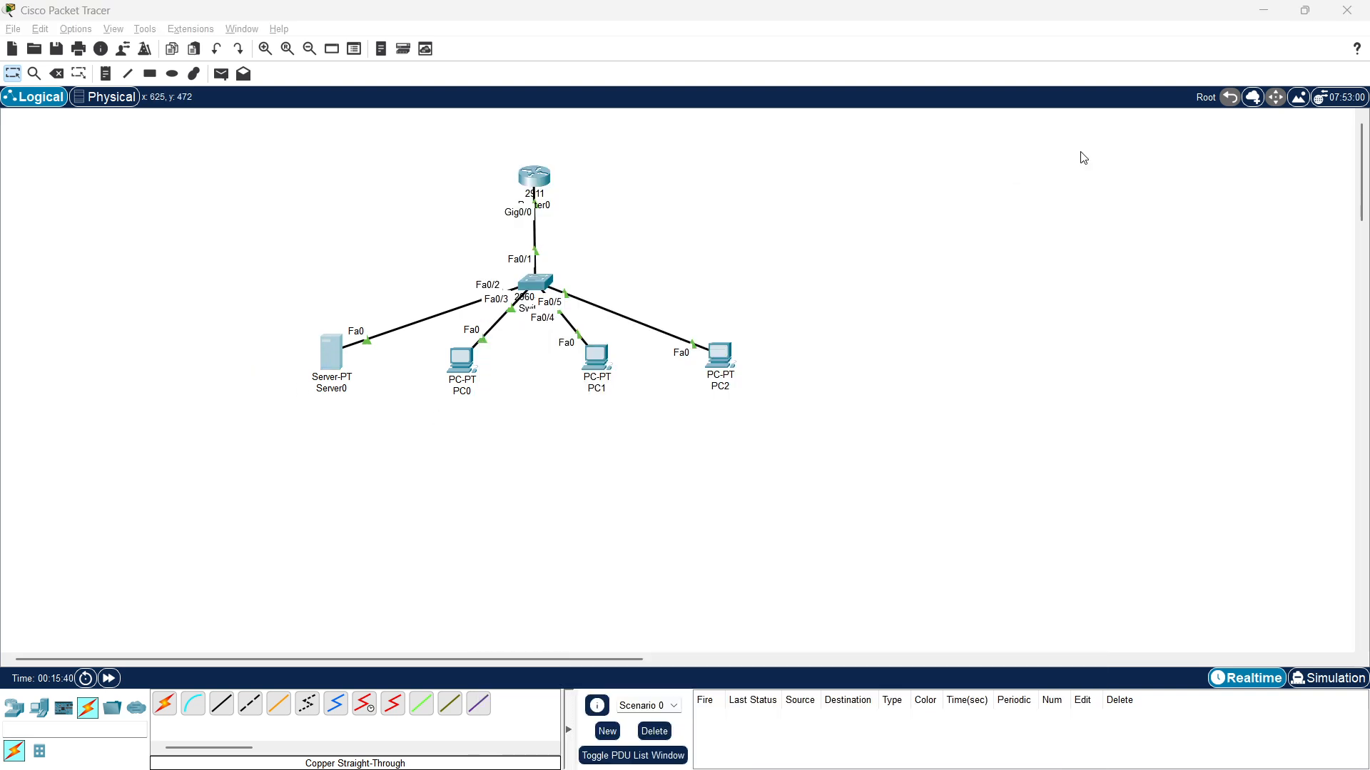
Set PC0's IPv4 DNS server to the copied server address 192.168.75.1 and close the PC0 window.
{"action": "left_click", "coordinate": [471, 370]}
{"action": "left_click", "coordinate": [571, 248]}
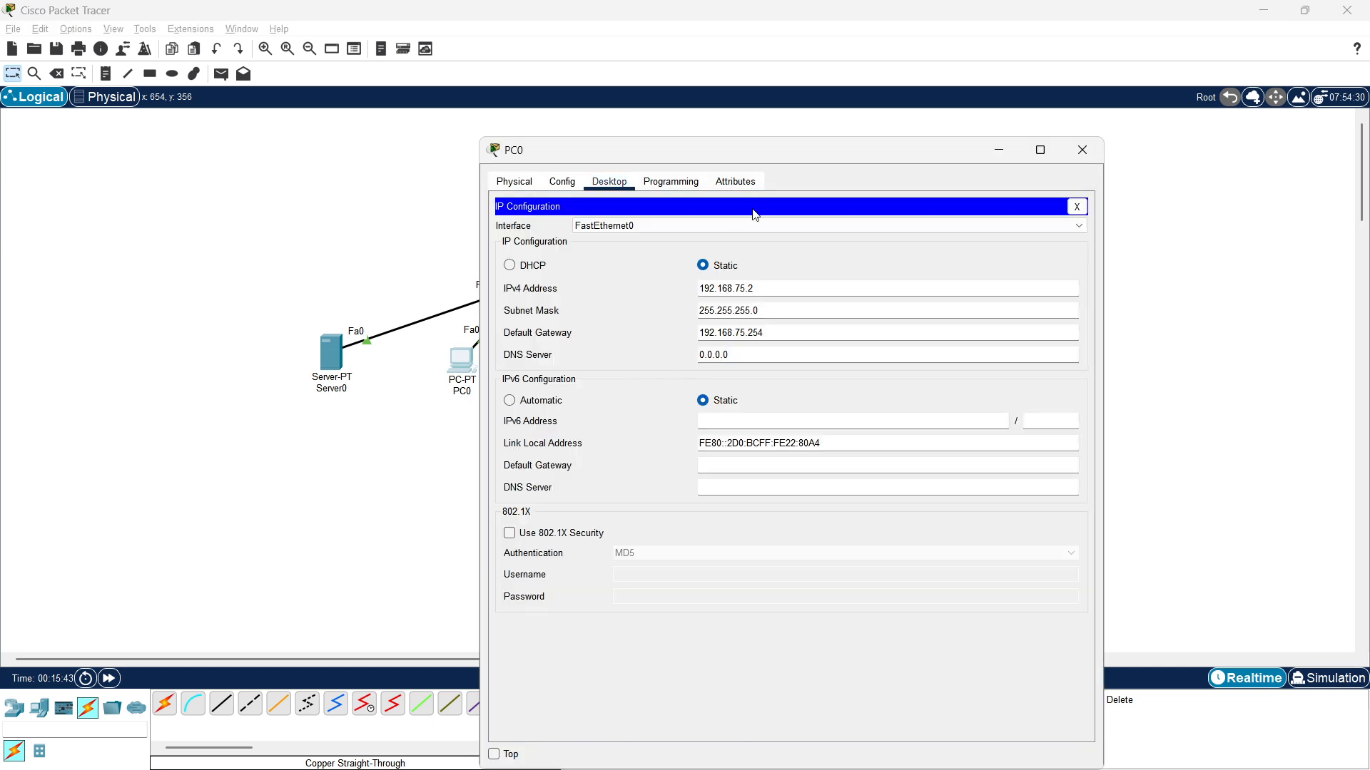
{"action": "left_click_drag", "start_coordinate": [804, 149], "coordinate": [916, 120]}
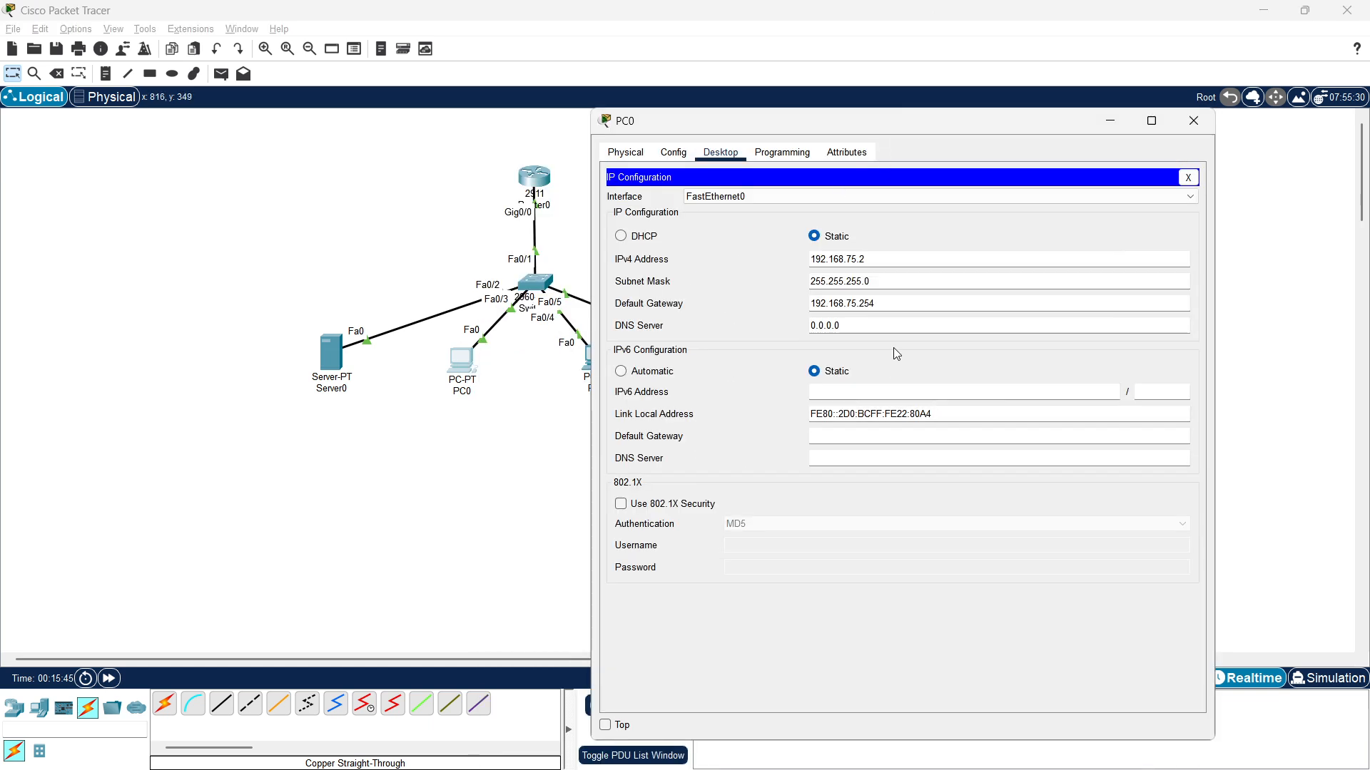
{"action": "left_click_drag", "start_coordinate": [853, 325], "coordinate": [727, 328]}
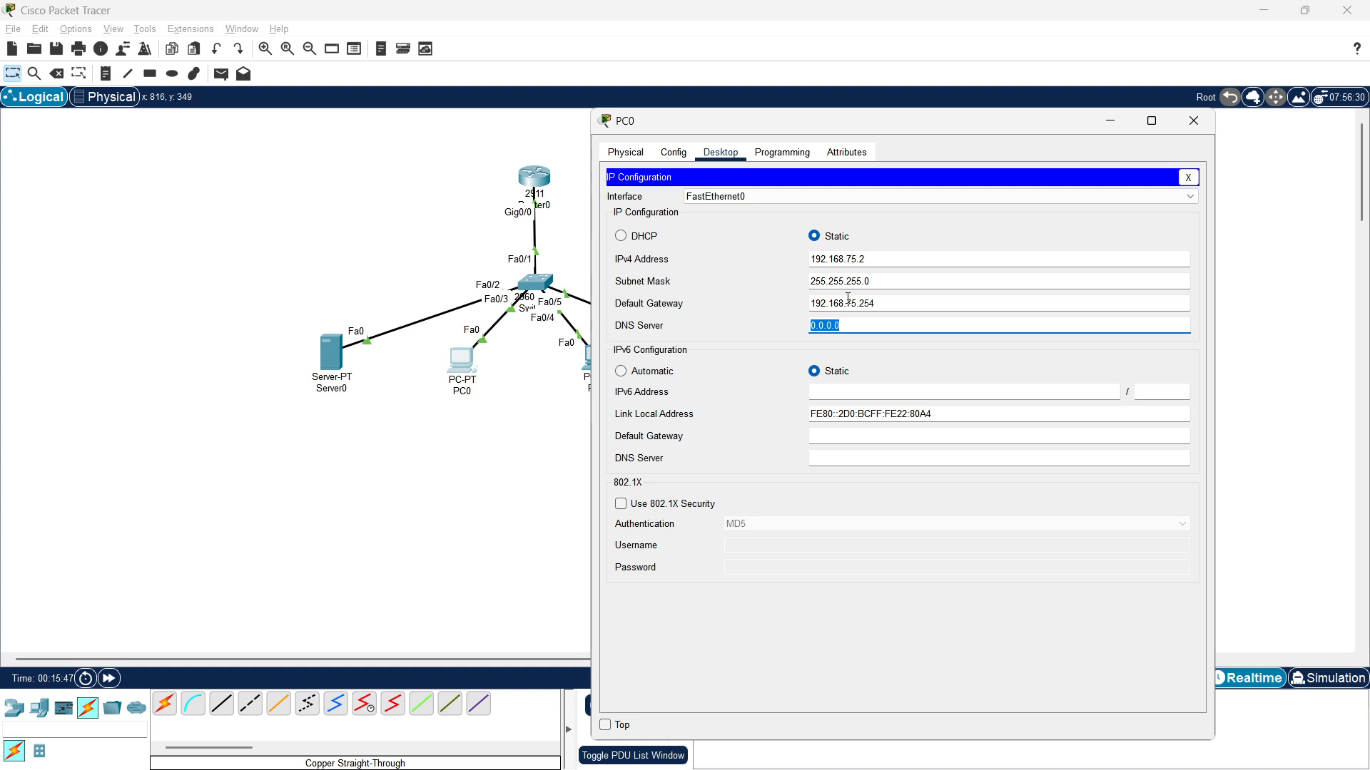
{"action": "key", "text": "ctrl+v"}
{"action": "left_click", "coordinate": [1203, 117]}
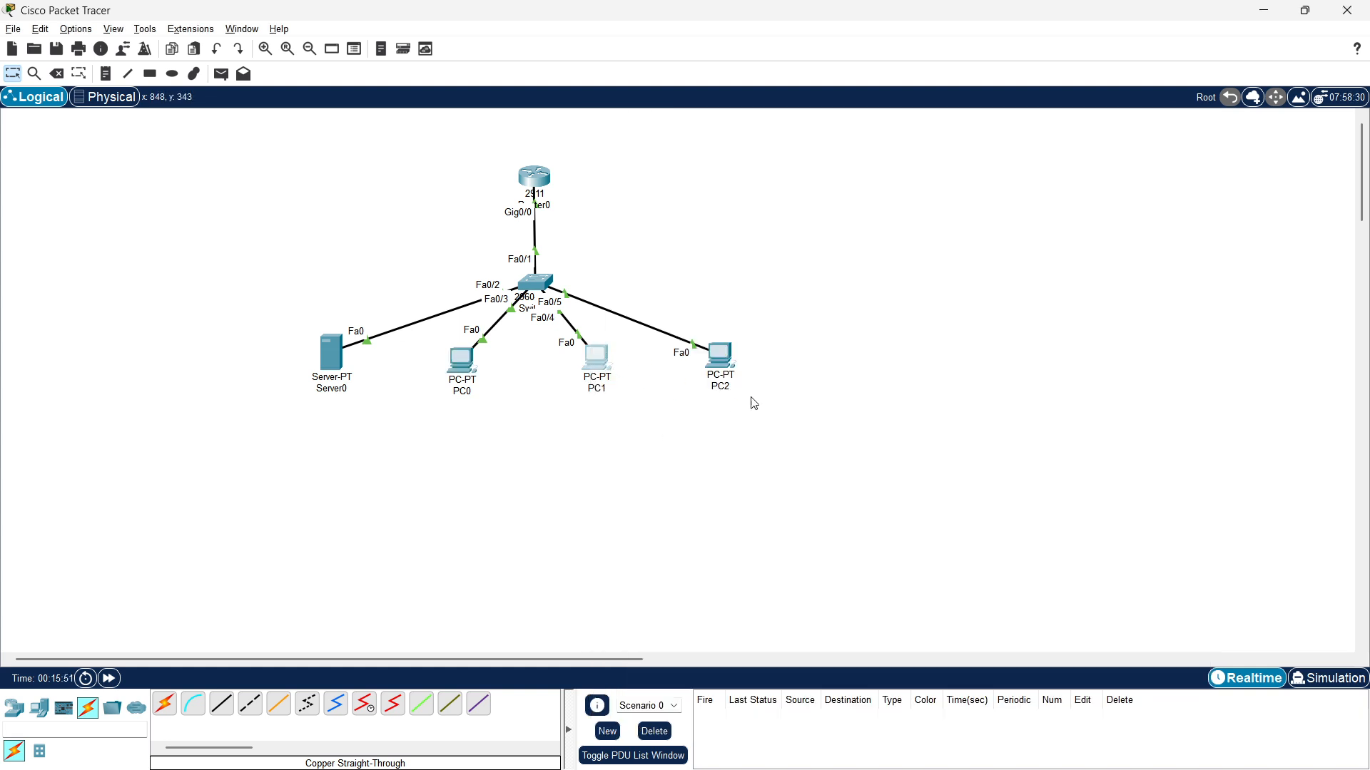
Set PC1's IPv4 DNS server to the copied address 192.168.75.1 and close the PC1 window.
{"action": "left_click", "coordinate": [596, 357]}
{"action": "left_click", "coordinate": [569, 236]}
{"action": "triple_click", "coordinate": [801, 355]}
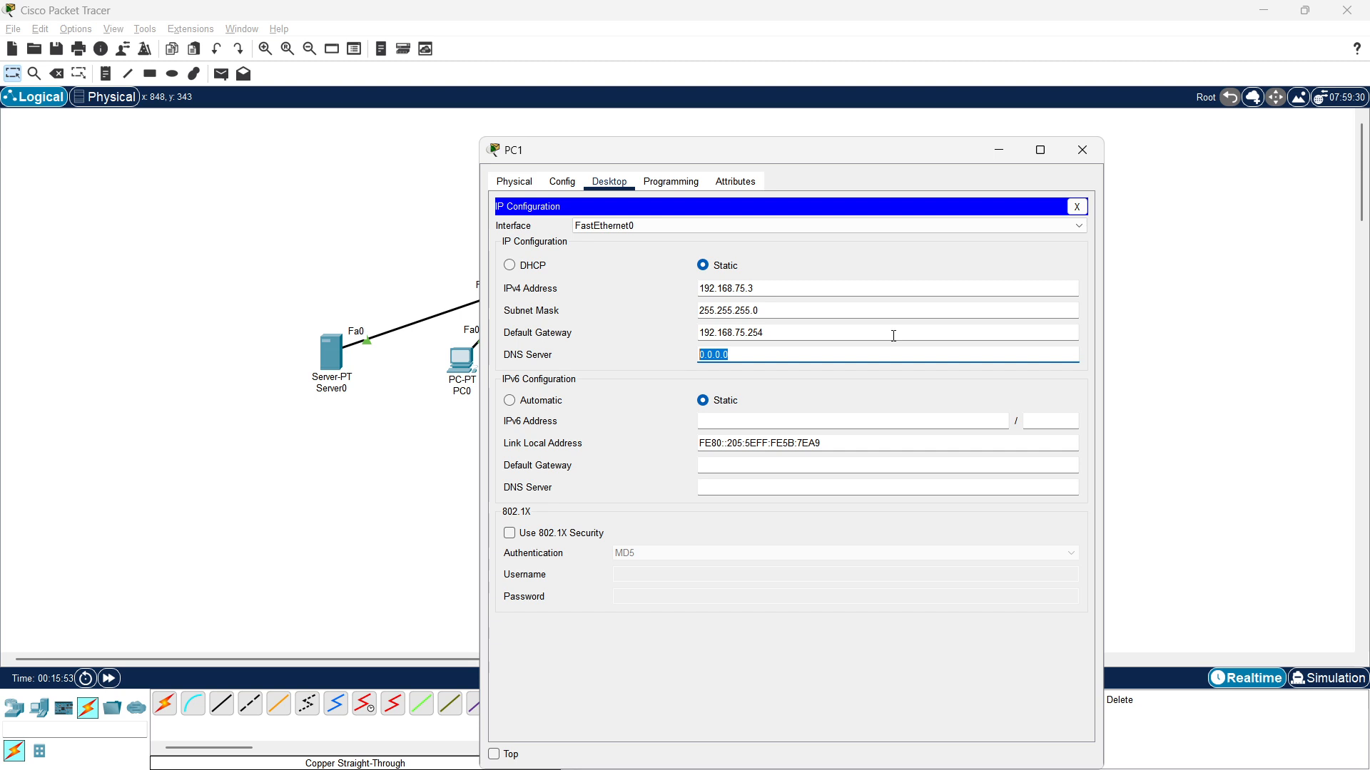
{"action": "key", "text": "ctrl+v"}
{"action": "left_click", "coordinate": [1082, 150]}
Set PC2's IPv4 DNS server to 192.168.75.1 and close the PC2 window.
{"action": "left_click", "coordinate": [720, 355]}
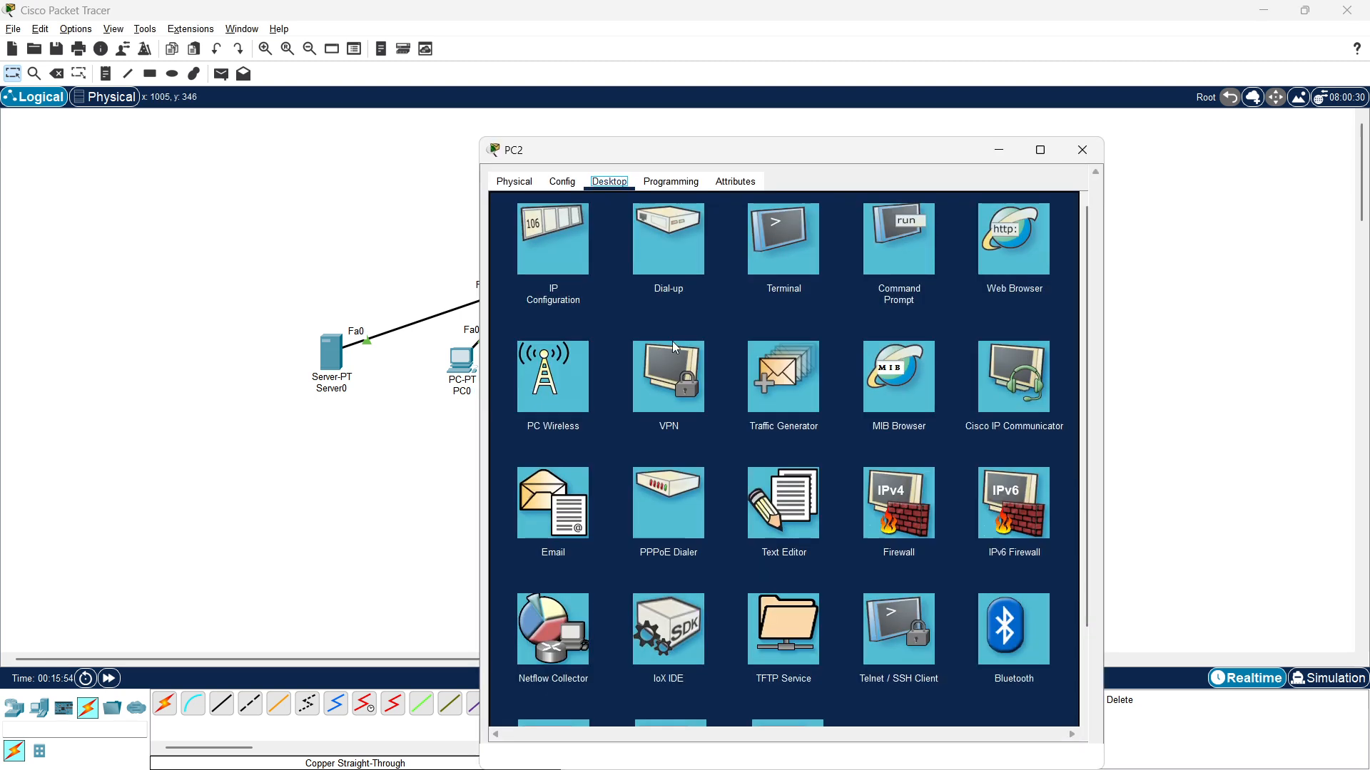
{"action": "left_click", "coordinate": [571, 242]}
{"action": "triple_click", "coordinate": [801, 355]}
{"action": "type", "text": "192.168.75.5"}
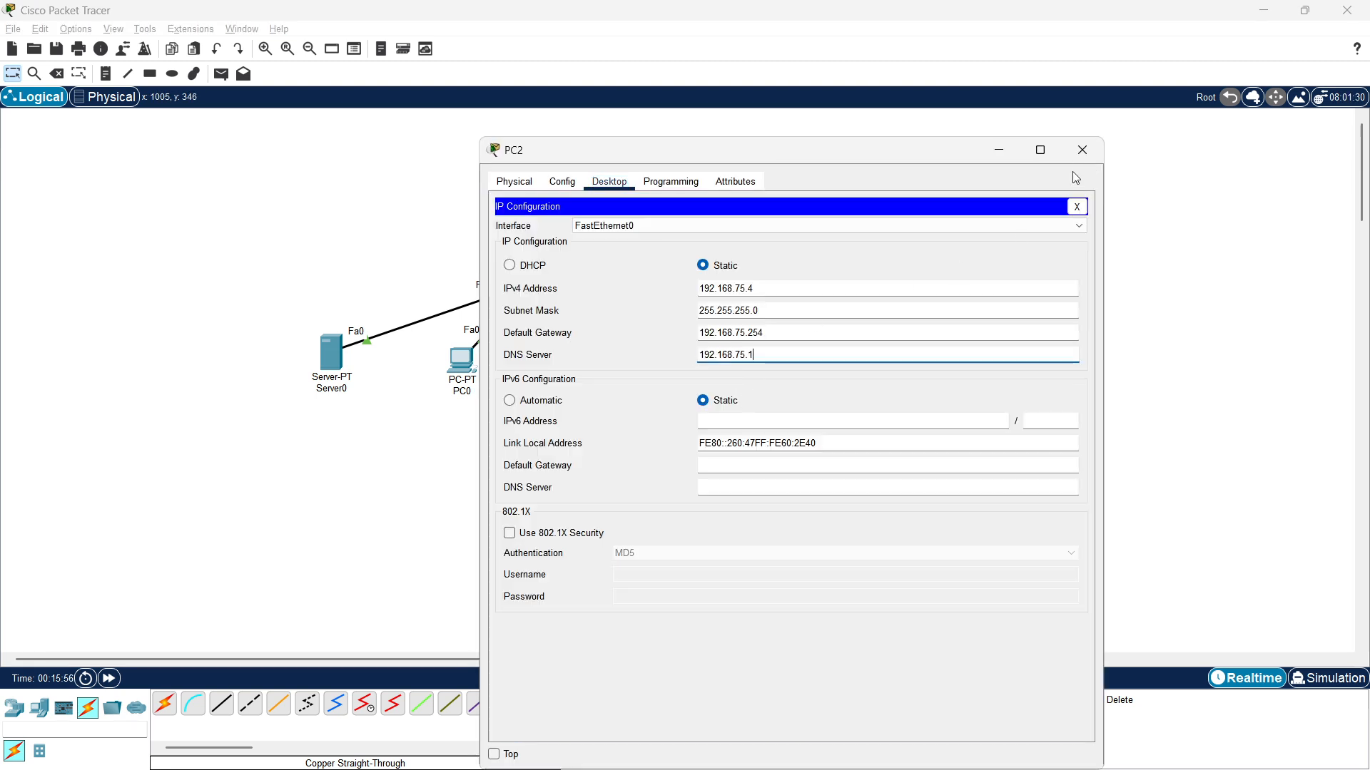
{"action": "left_click", "coordinate": [1082, 149]}
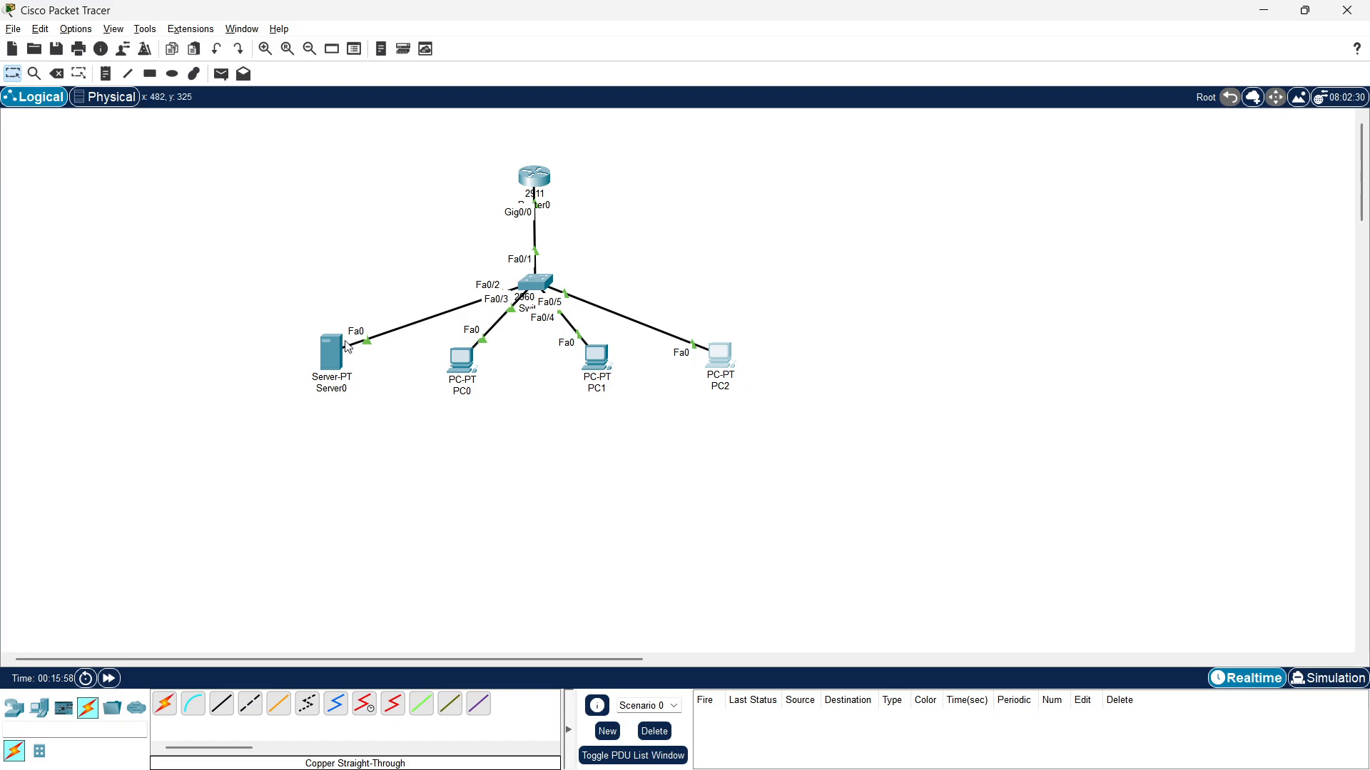
Switch to the assignment document in Word and review the HTTP, FTP and DNS requirements for the clients.
{"action": "key", "text": "alt+Tab"}
{"action": "scroll", "coordinate": [642, 404], "scroll_direction": "up", "scroll_amount": 4}
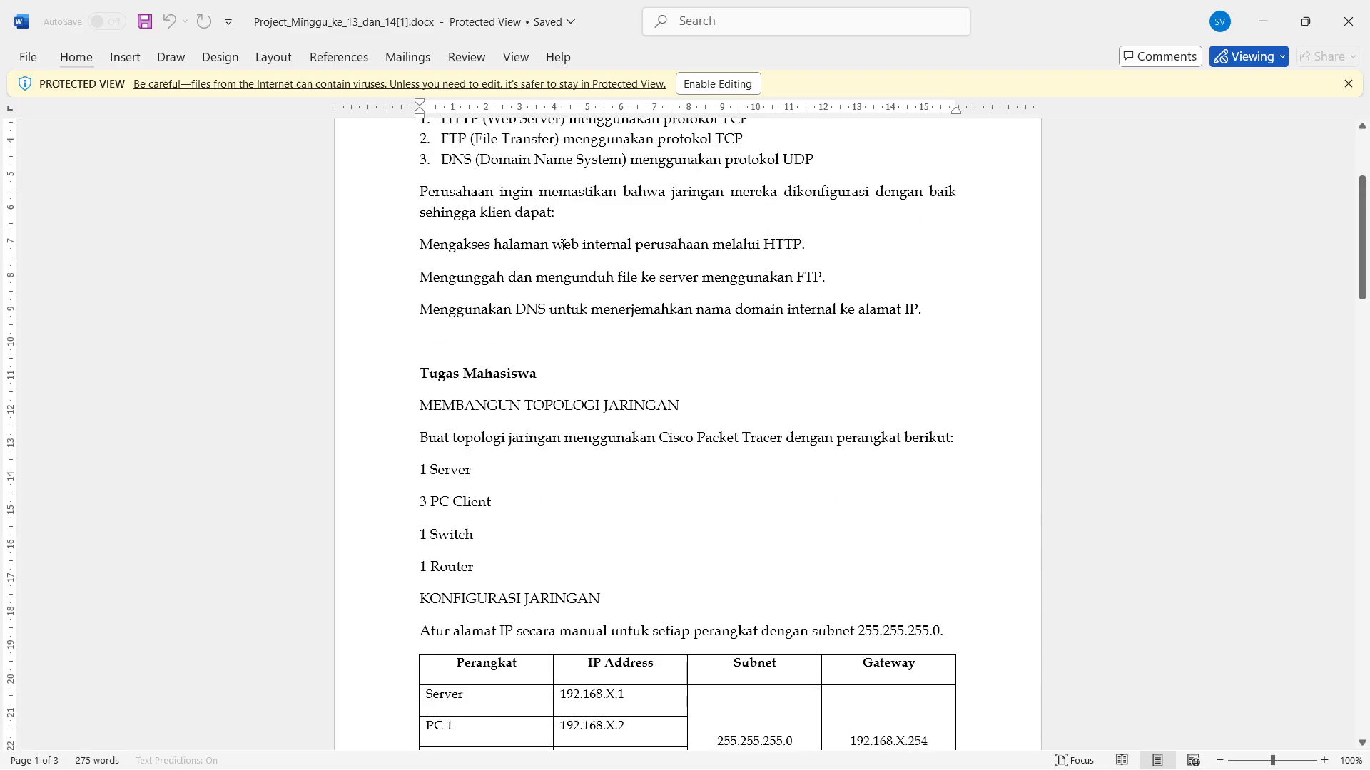
{"action": "left_click_drag", "start_coordinate": [563, 246], "coordinate": [760, 246]}
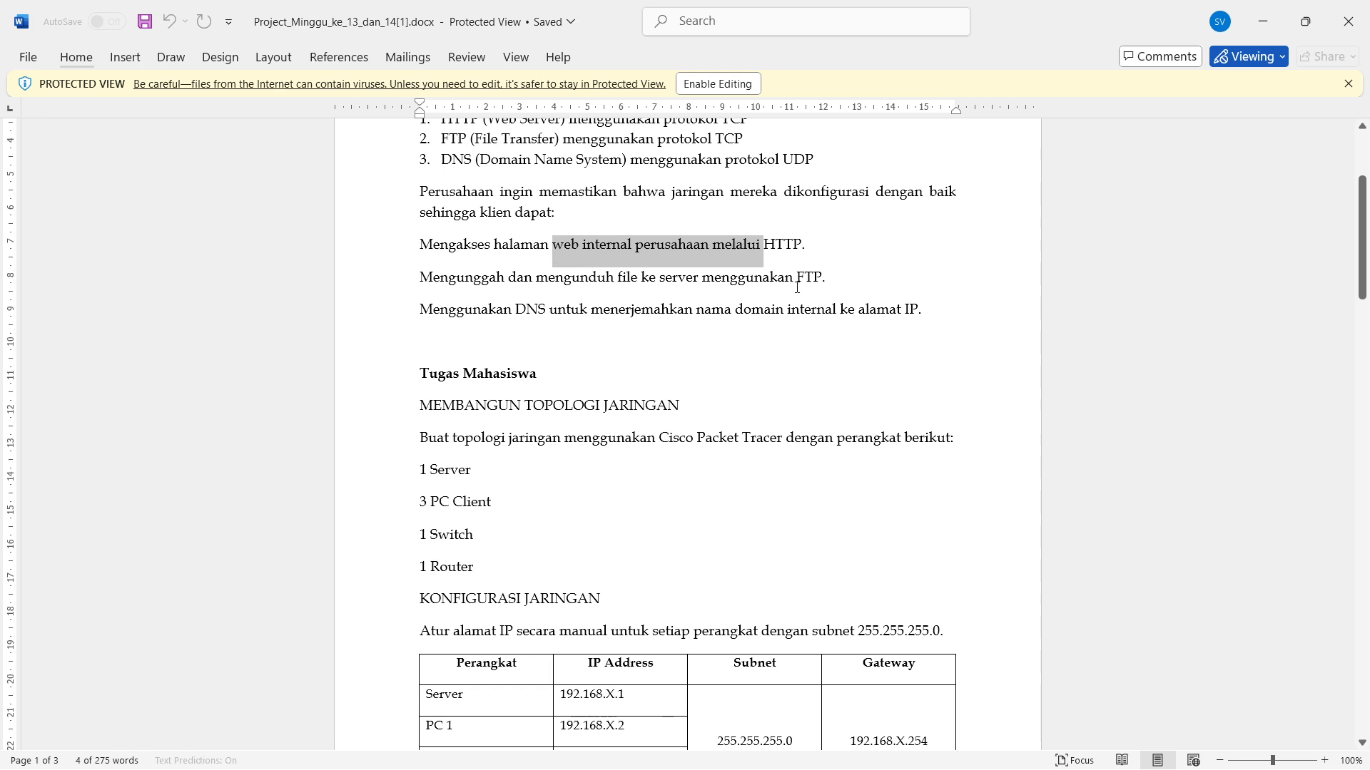
{"action": "left_click_drag", "start_coordinate": [503, 307], "coordinate": [559, 306]}
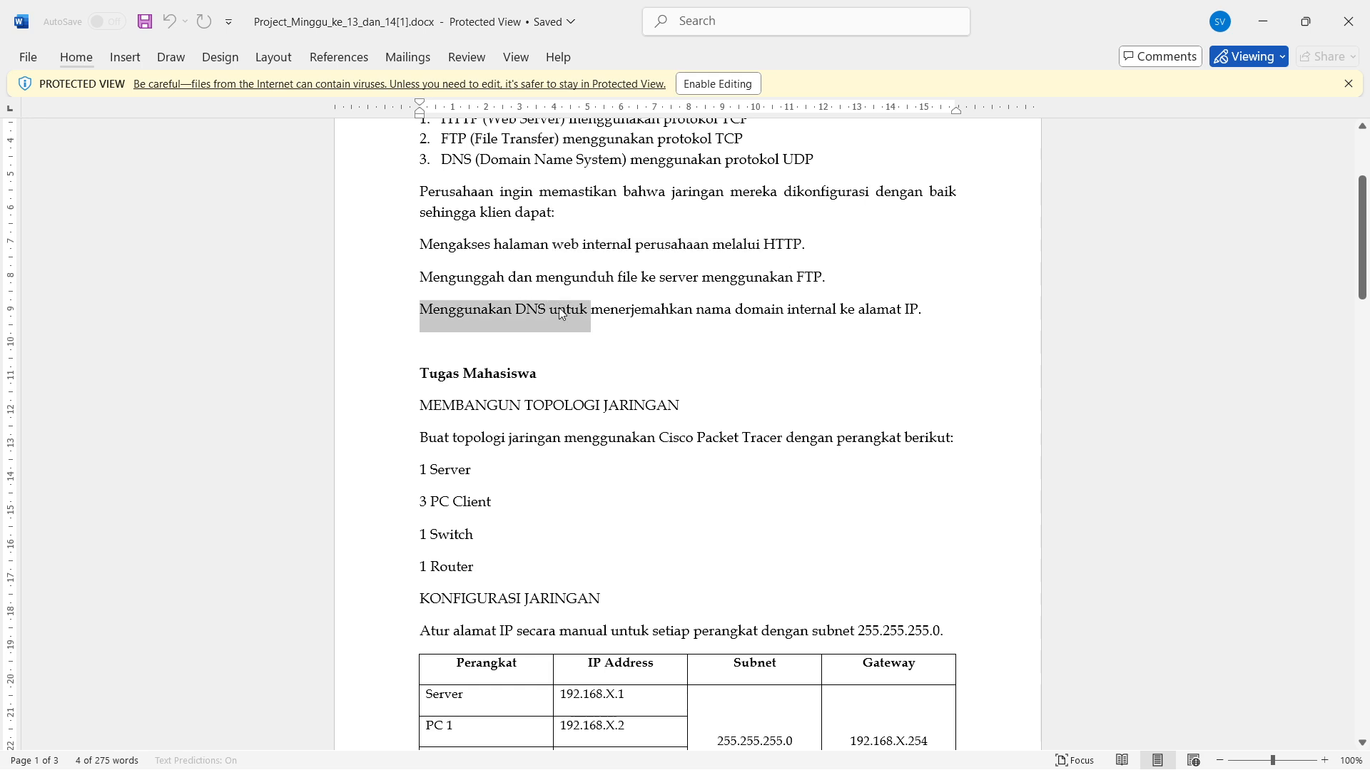
Switch back to Packet Tracer and turn on the DNS service on Server0.
{"action": "key", "text": "alt+Tab"}
{"action": "left_click", "coordinate": [317, 356]}
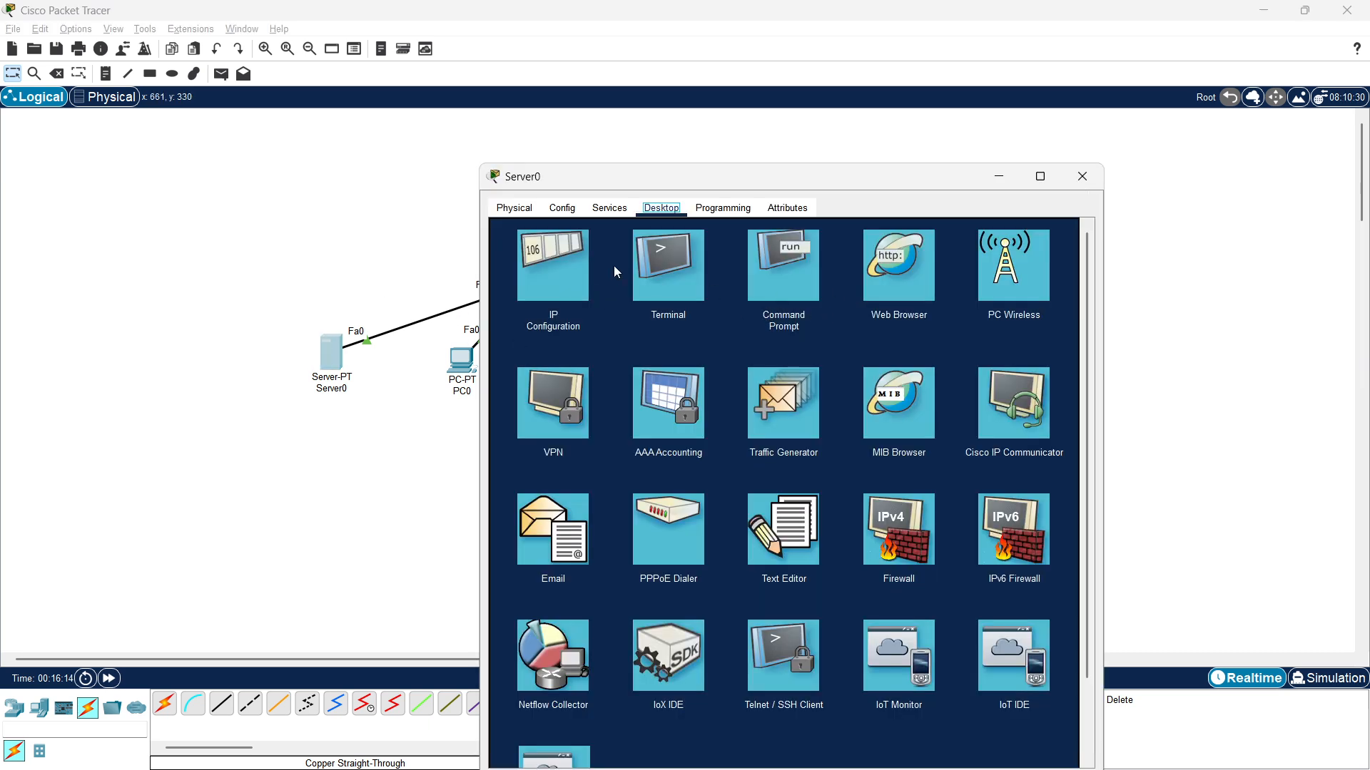
{"action": "left_click", "coordinate": [609, 207]}
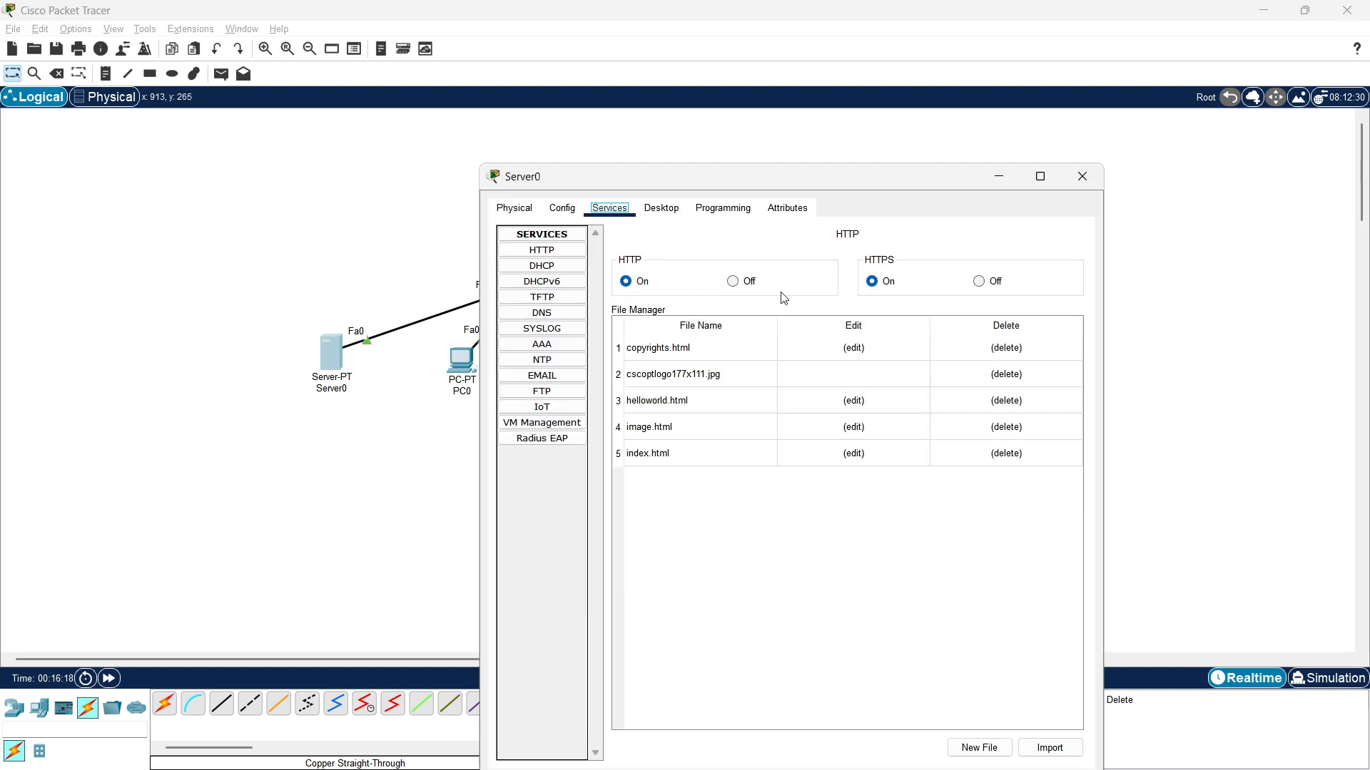
{"action": "left_click", "coordinate": [553, 314]}
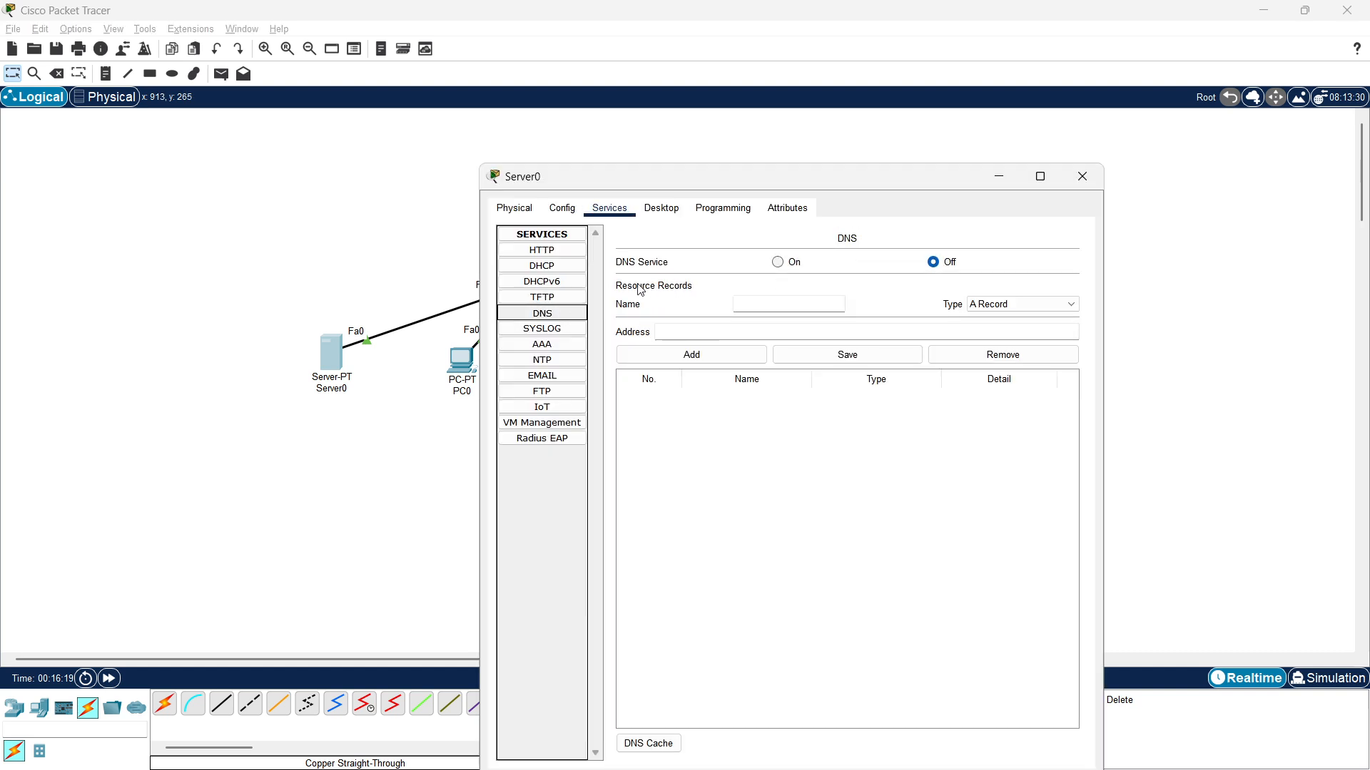
{"action": "left_click", "coordinate": [779, 262]}
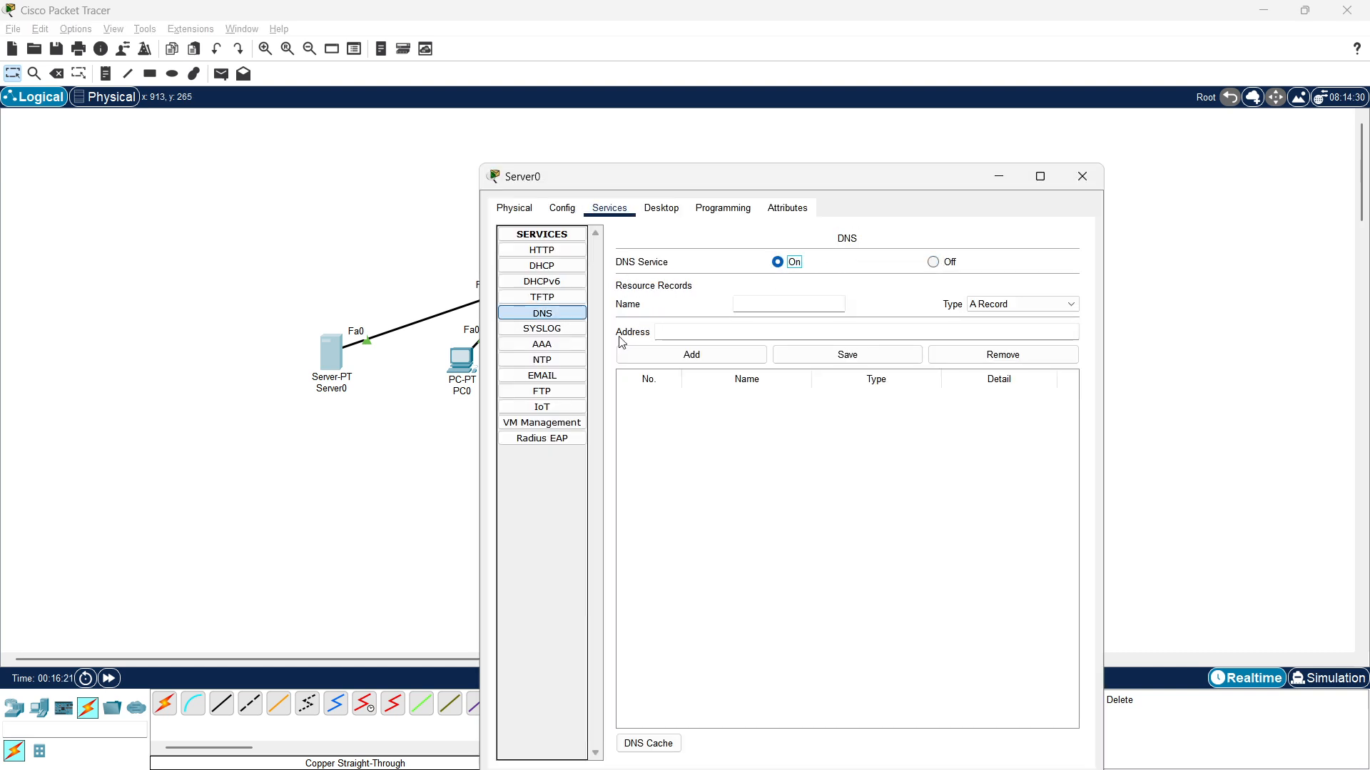
Add an FTP user named admin on Server0 with its account password and write, read, delete, rename and list permissions.
{"action": "left_click", "coordinate": [550, 394]}
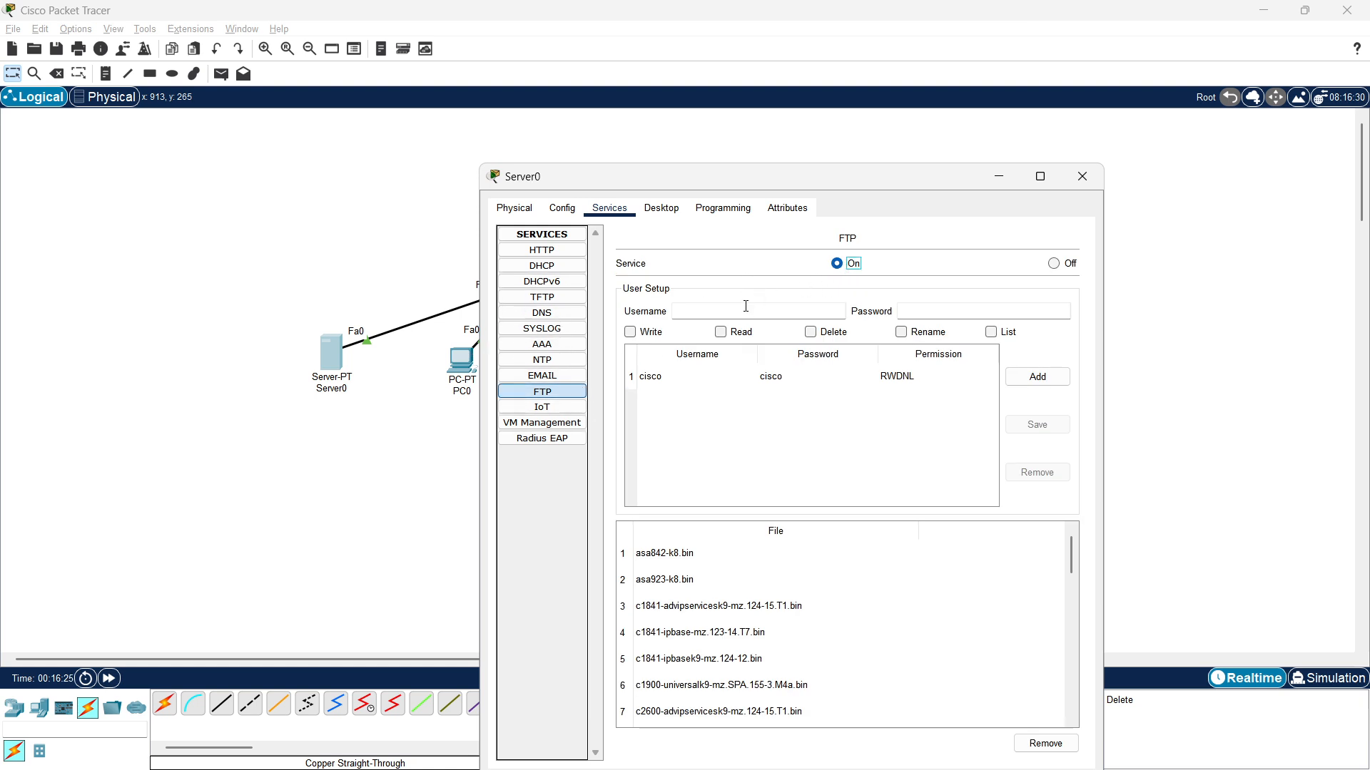
{"action": "left_click", "coordinate": [790, 311]}
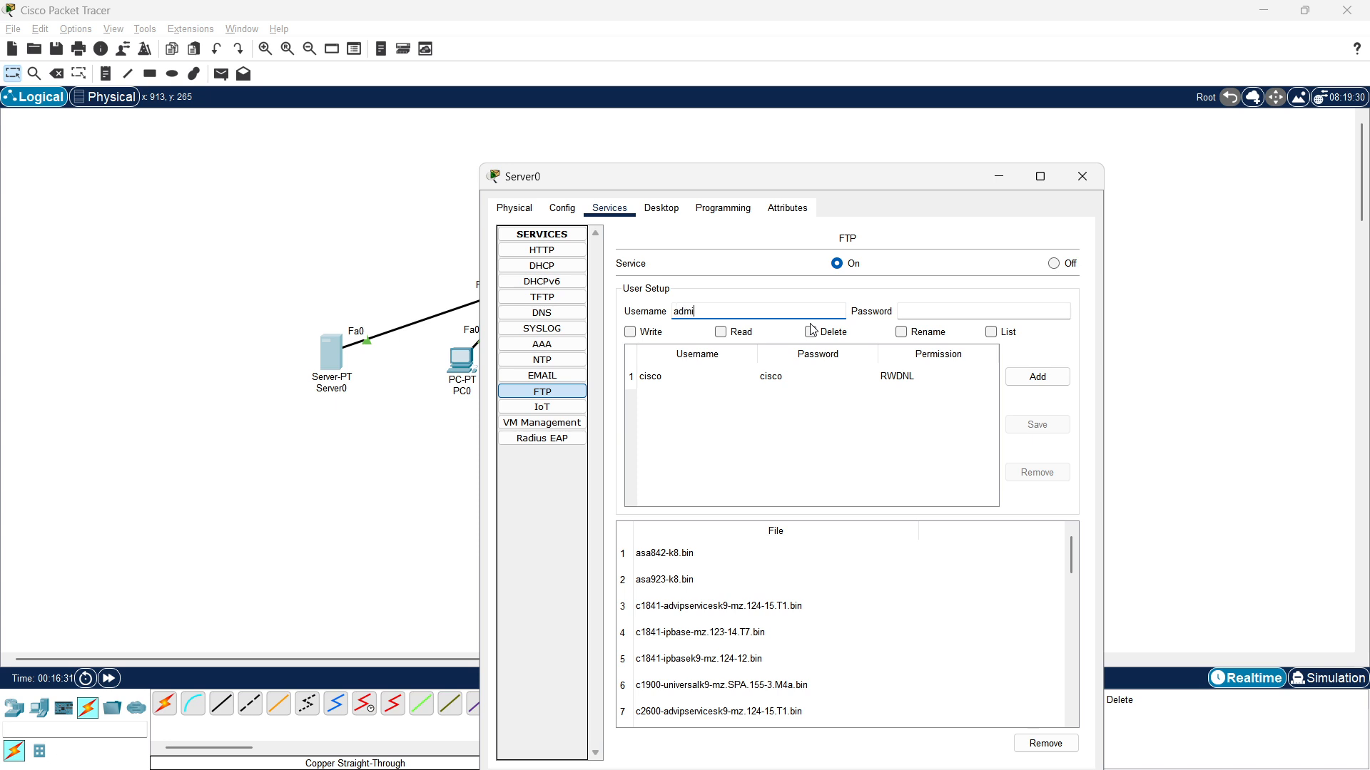
{"action": "key", "text": "Tab"}
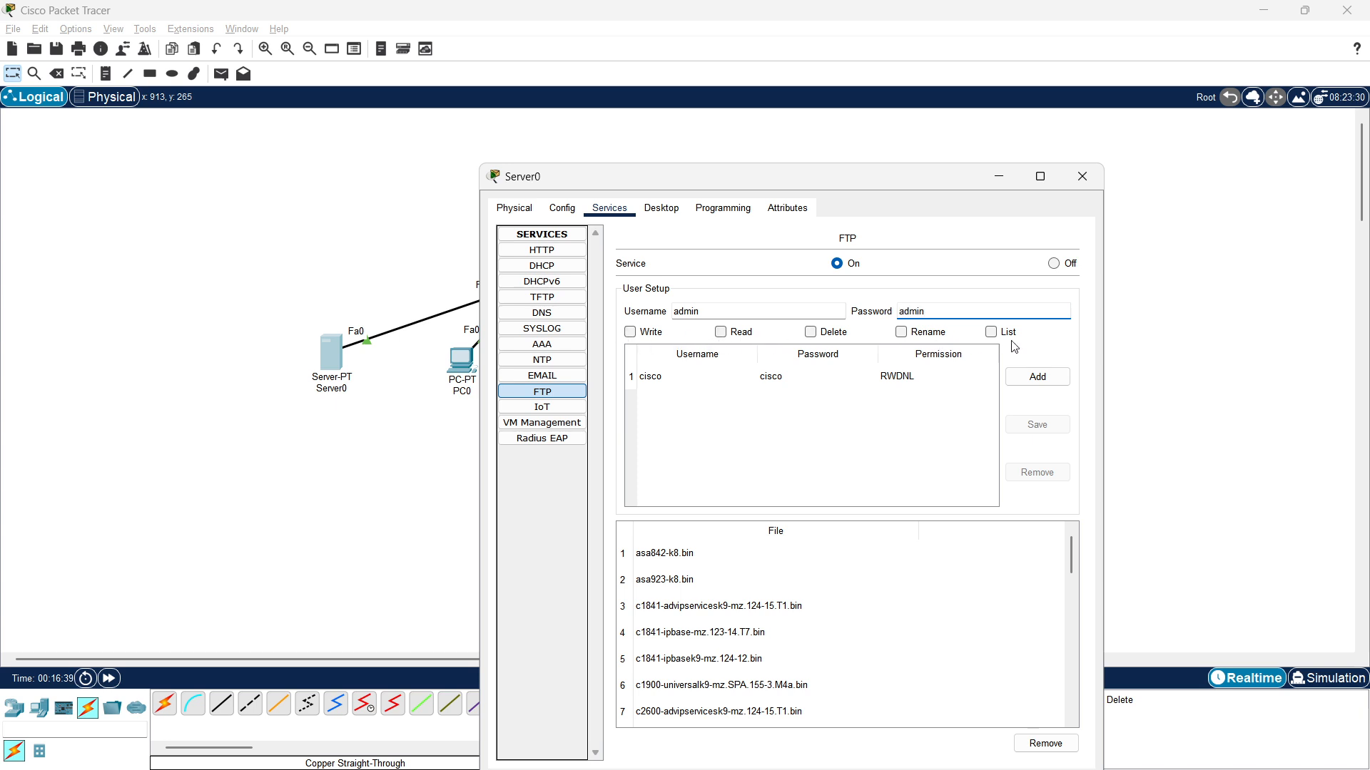
{"action": "left_click", "coordinate": [630, 331]}
{"action": "left_click", "coordinate": [721, 331]}
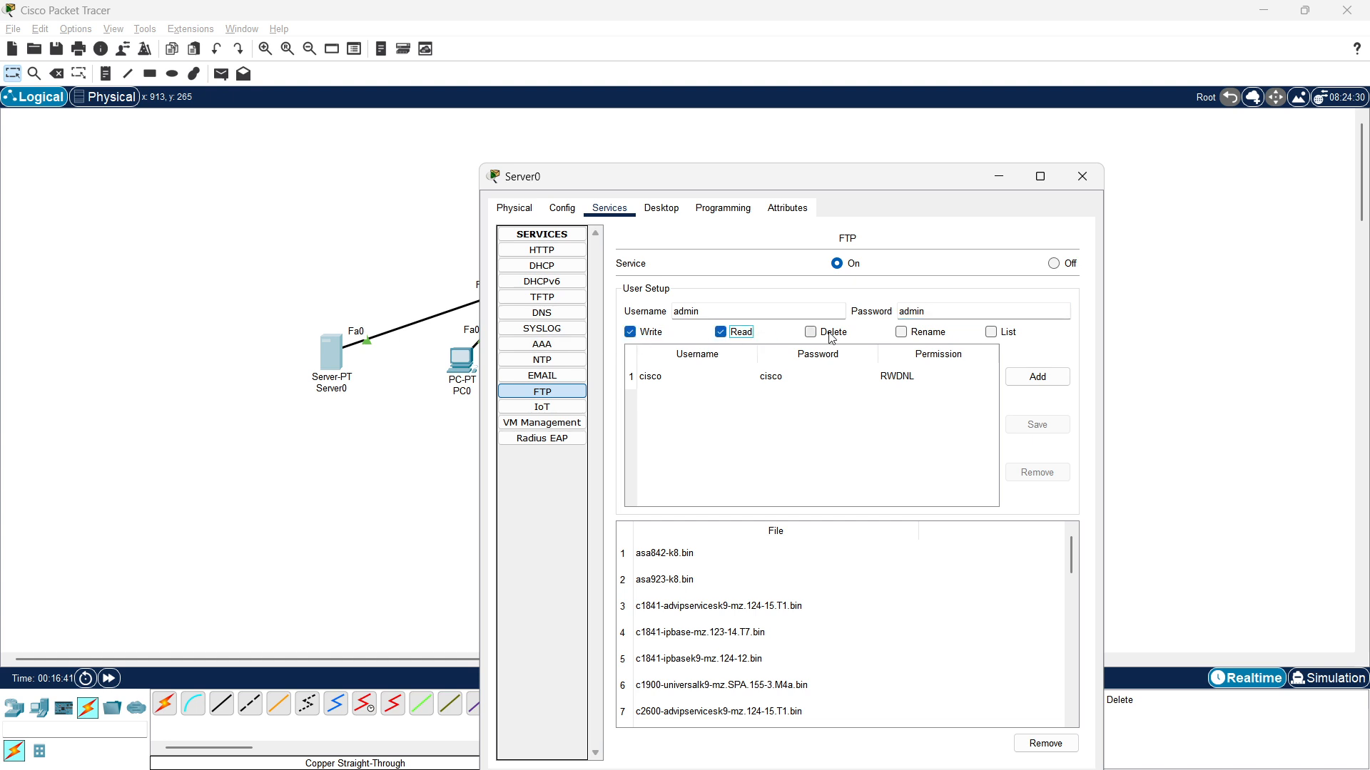
{"action": "left_click", "coordinate": [811, 332]}
{"action": "left_click", "coordinate": [918, 335]}
{"action": "left_click", "coordinate": [991, 331]}
{"action": "left_click", "coordinate": [1062, 380]}
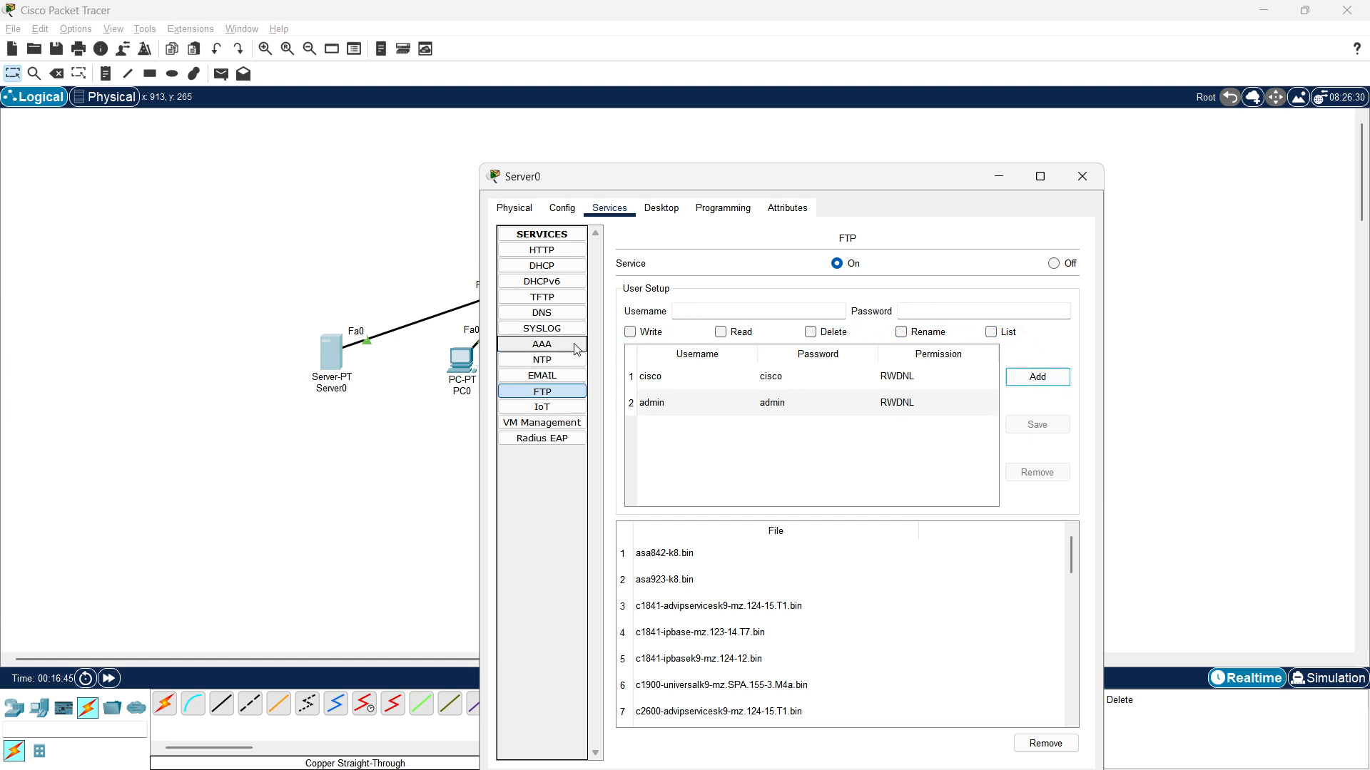
Add a DNS A record on Server0 that maps the name intranet.local to the address 192.168.75.1.
{"action": "left_click", "coordinate": [563, 314]}
{"action": "left_click", "coordinate": [792, 306]}
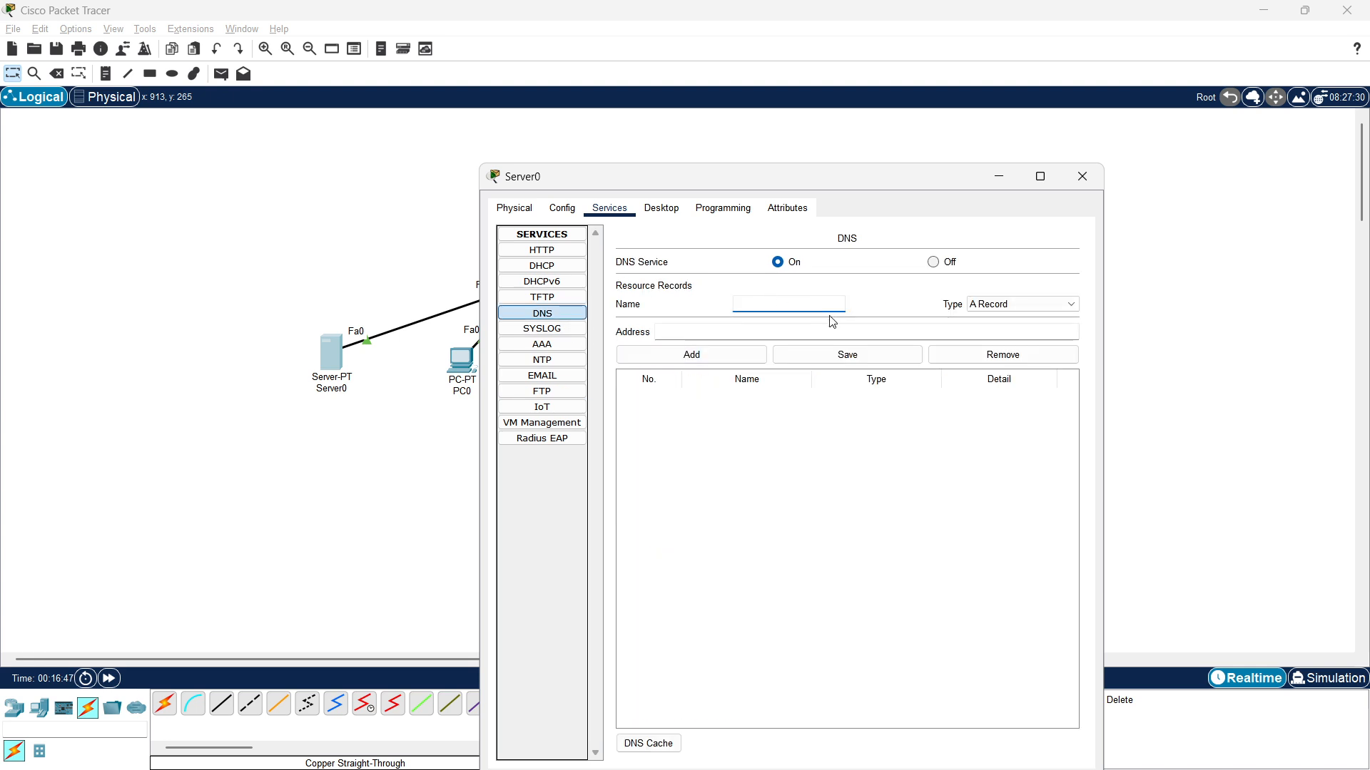
{"action": "left_click_drag", "start_coordinate": [786, 181], "coordinate": [835, 91]}
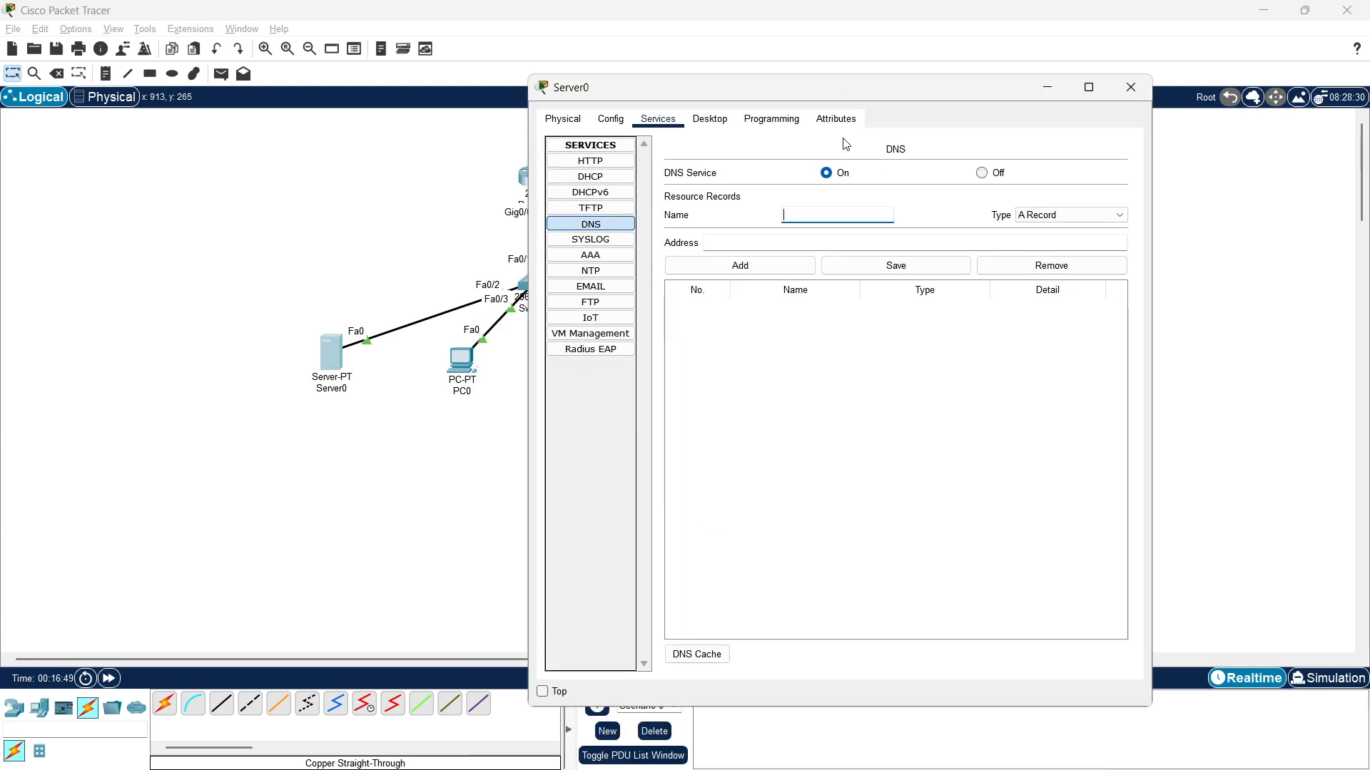
{"action": "left_click", "coordinate": [853, 218]}
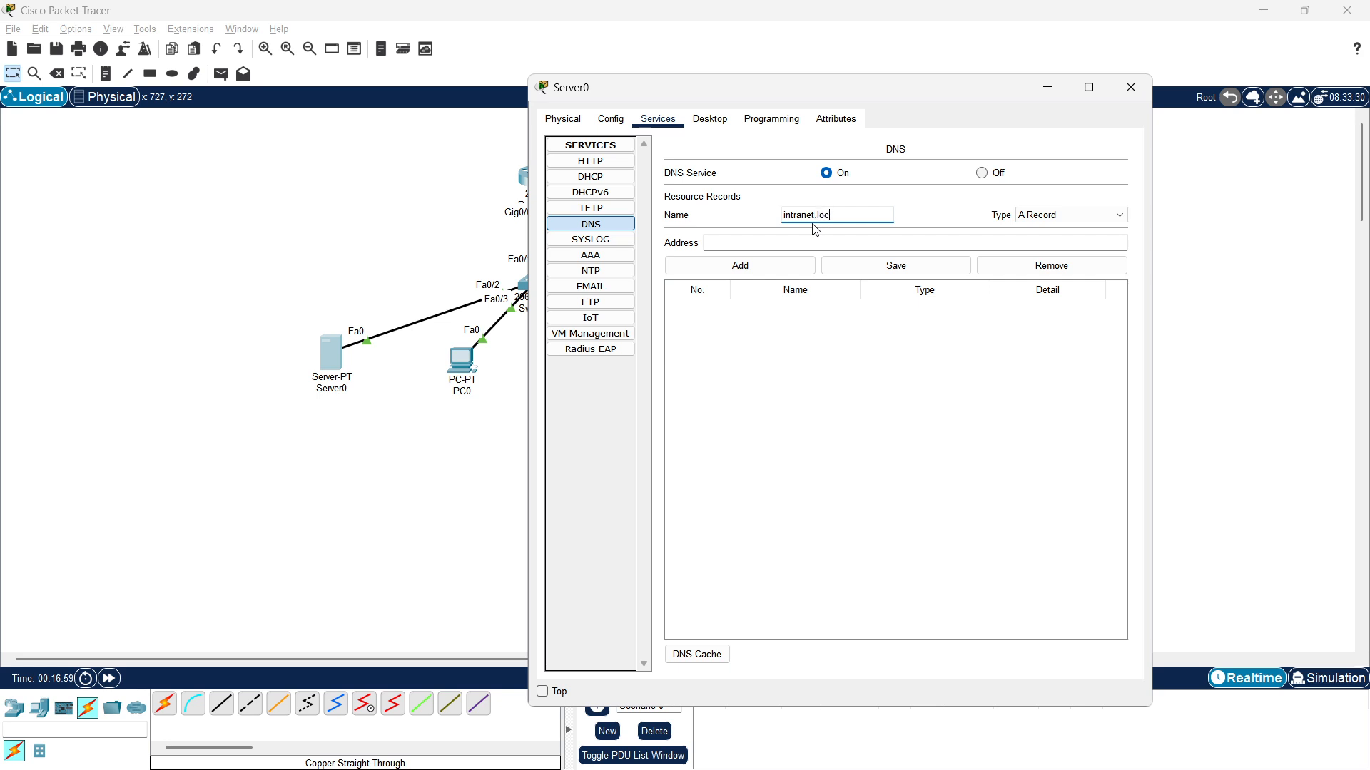
{"action": "key", "text": "Tab"}
{"action": "key", "text": "Tab"}
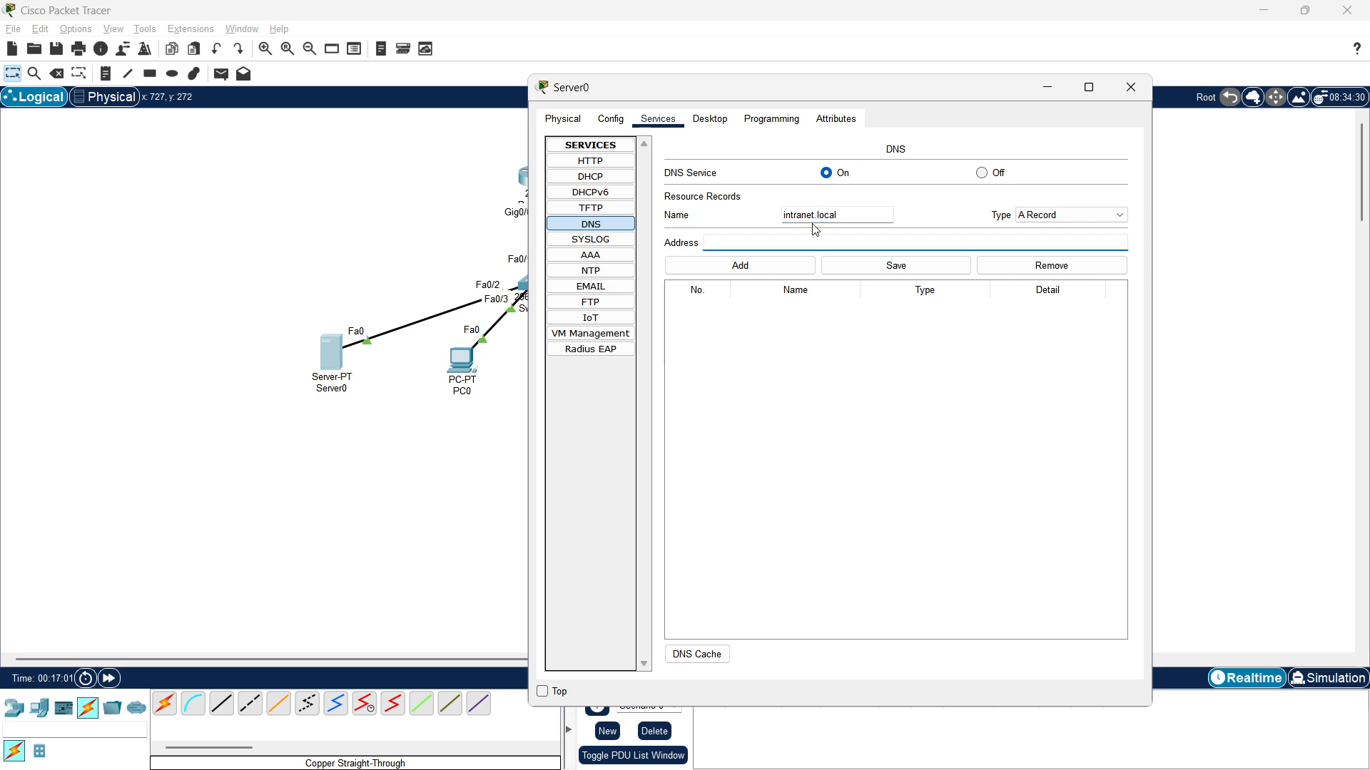
{"action": "left_click_drag", "start_coordinate": [737, 92], "coordinate": [831, 90]}
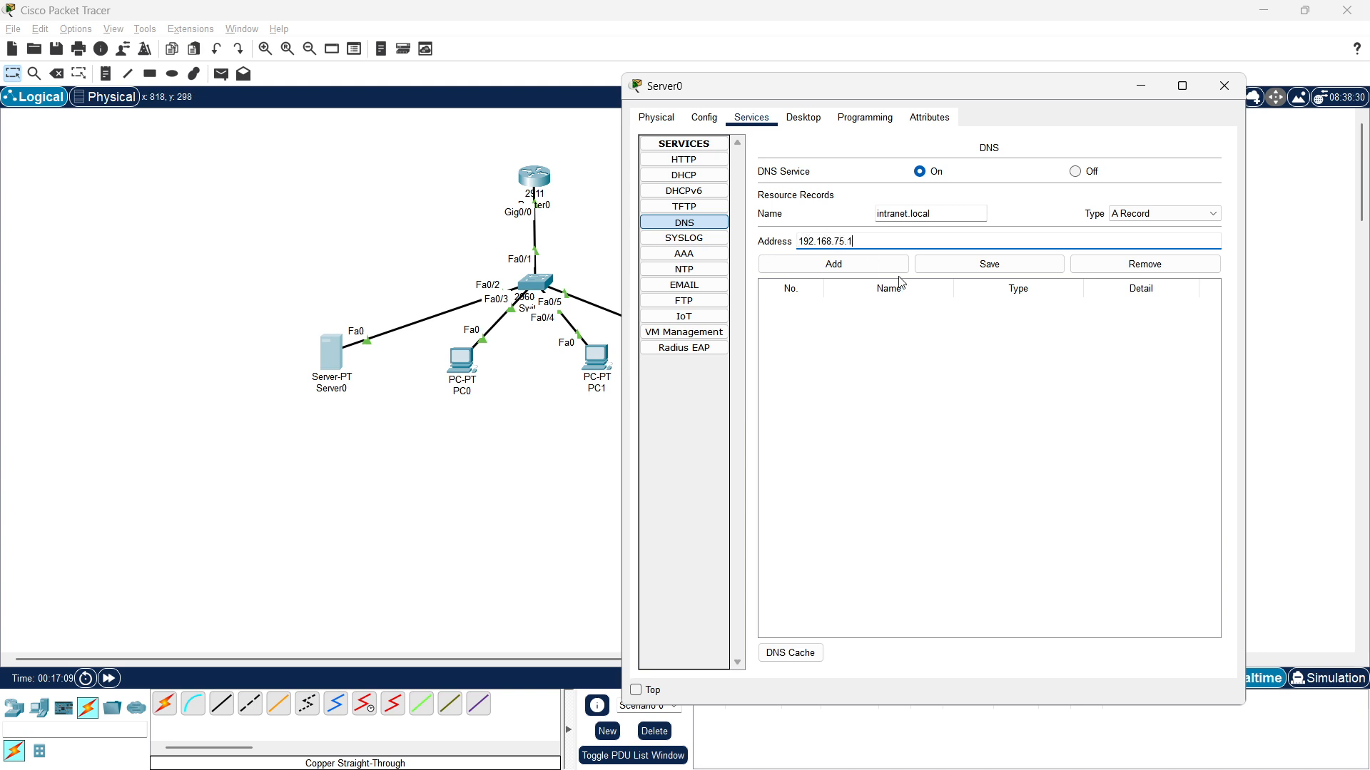
{"action": "left_click", "coordinate": [853, 266]}
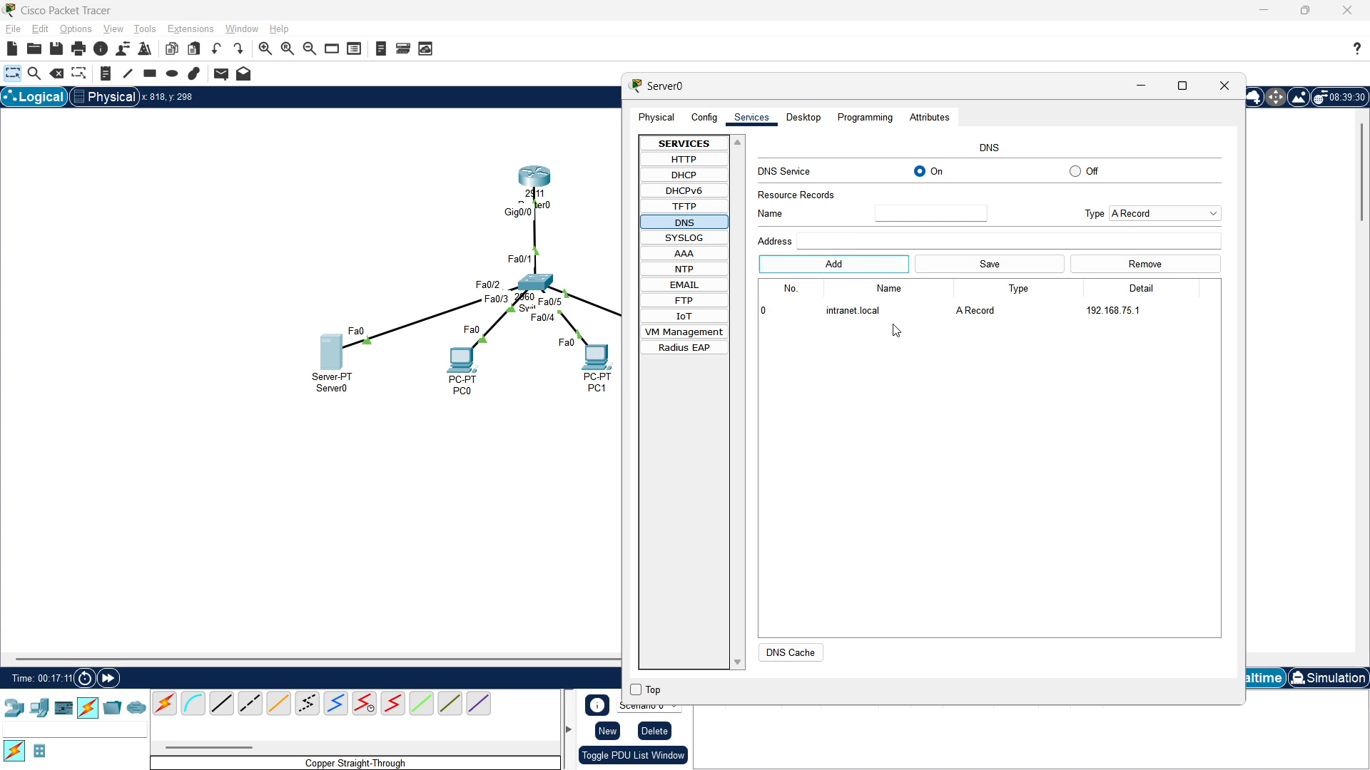
Make sure the HTTP and HTTPS services on Server0 are both set to on, and close the server window.
{"action": "left_click", "coordinate": [693, 161]}
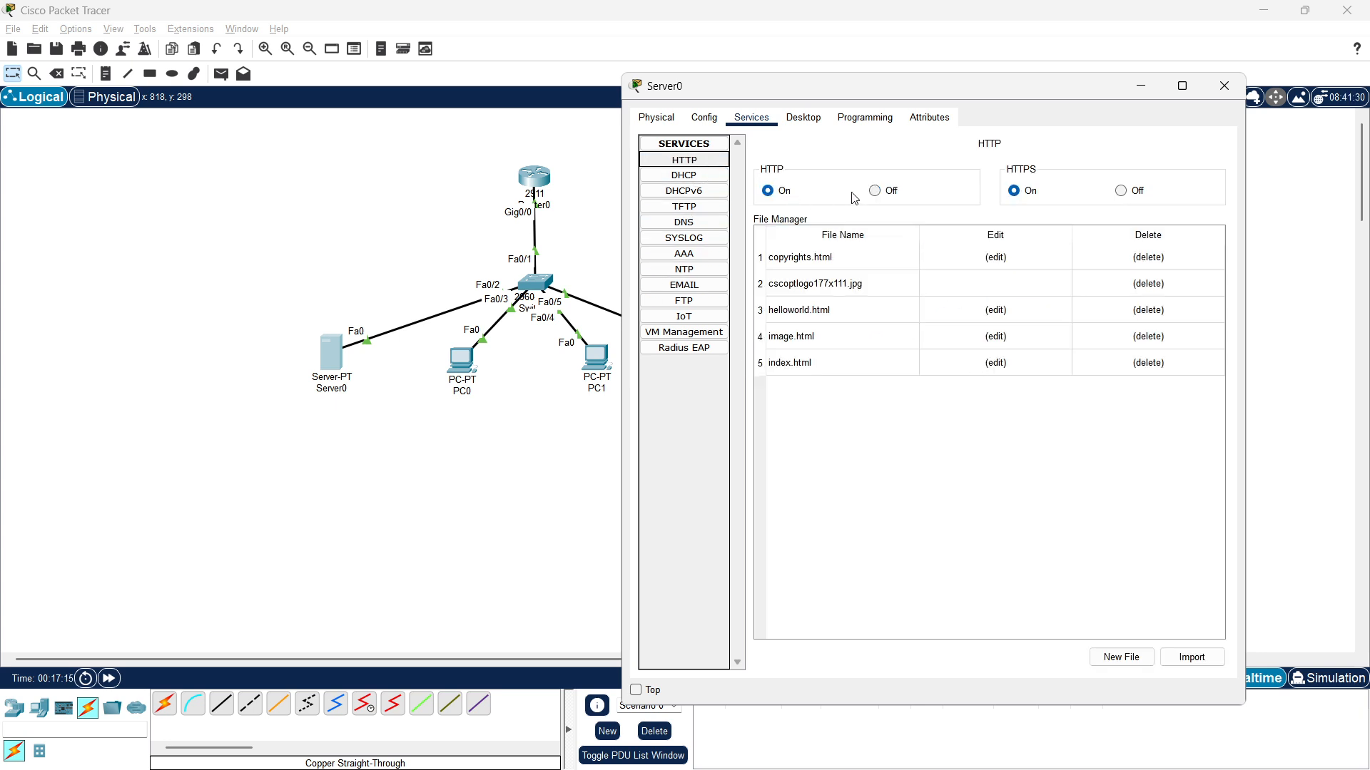
{"action": "left_click", "coordinate": [889, 190]}
{"action": "left_click", "coordinate": [794, 191]}
{"action": "left_click", "coordinate": [768, 191]}
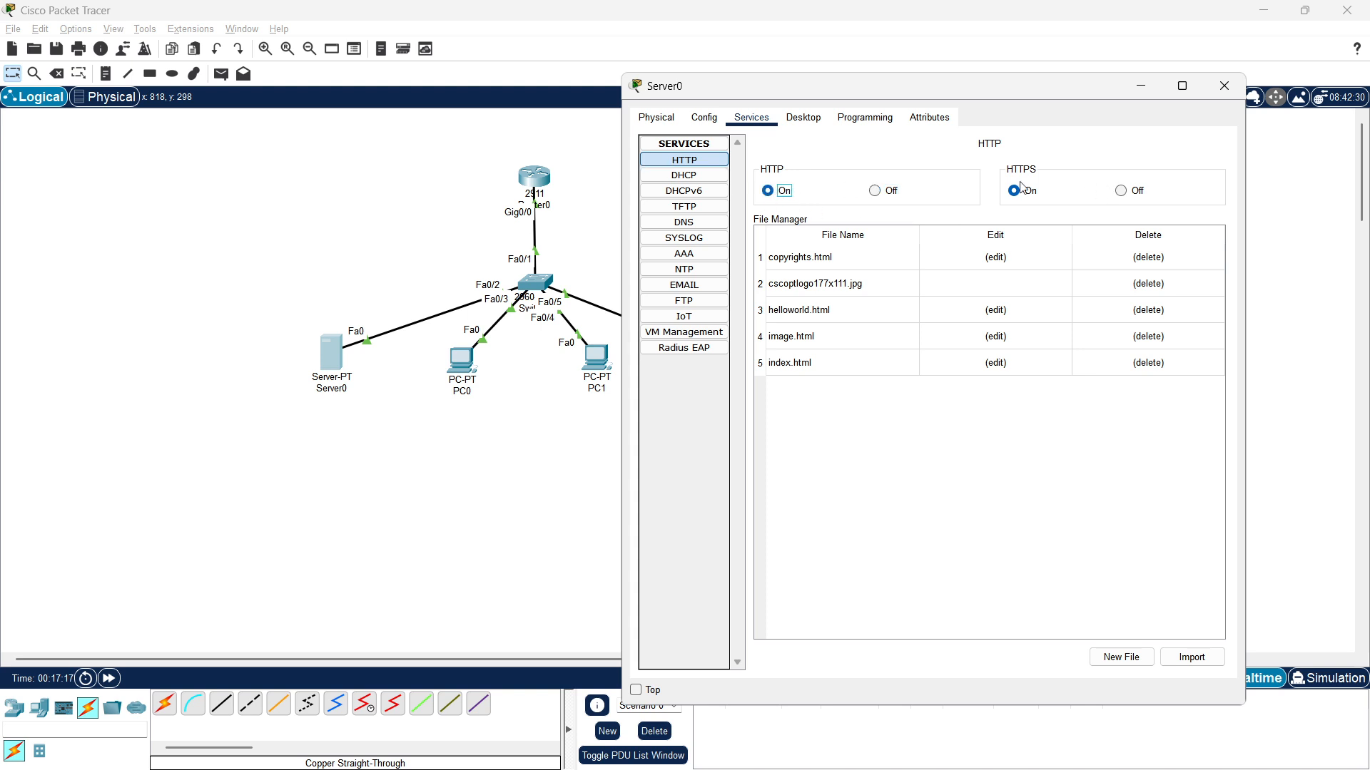
{"action": "left_click", "coordinate": [1025, 191]}
{"action": "left_click", "coordinate": [779, 191]}
{"action": "left_click", "coordinate": [1224, 86]}
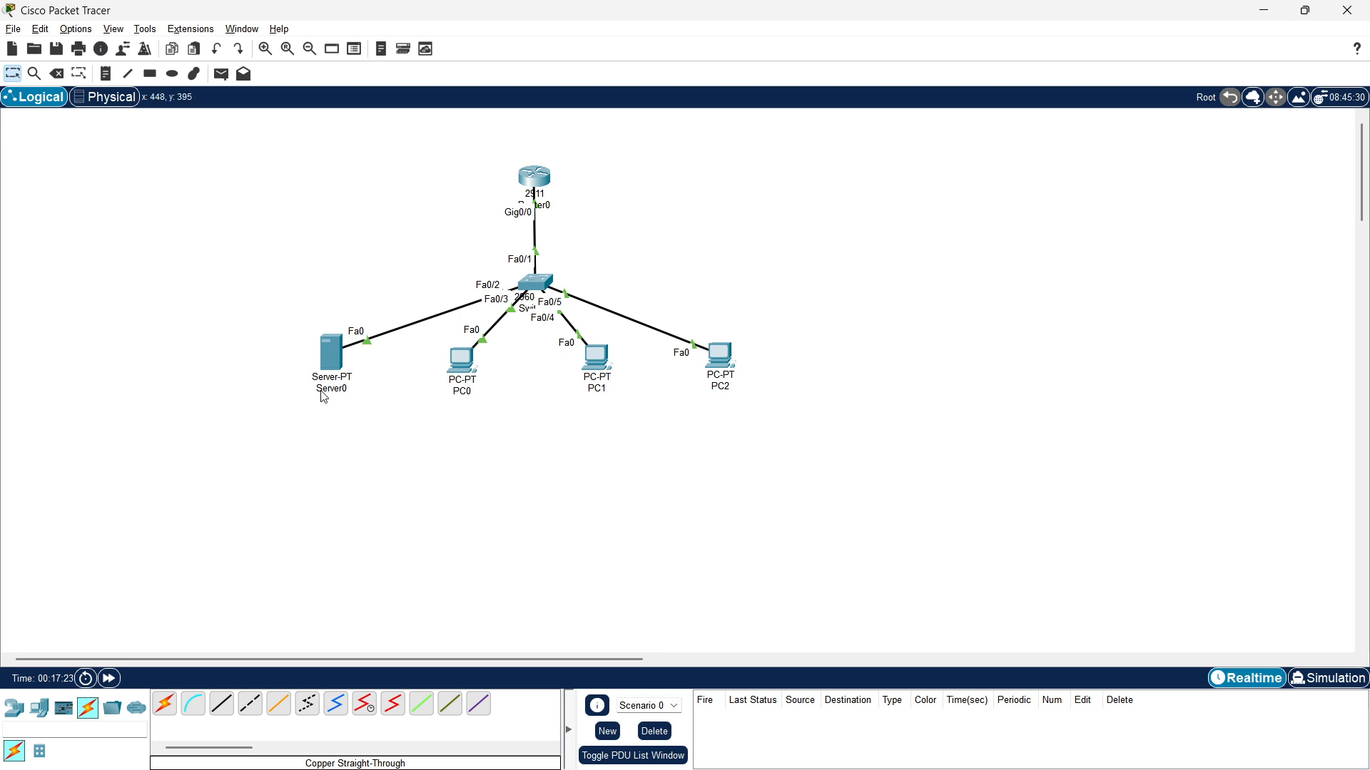
Ping the server at 192.168.75.1 from PC0's Command Prompt and close the PC0 window.
{"action": "left_click", "coordinate": [461, 359]}
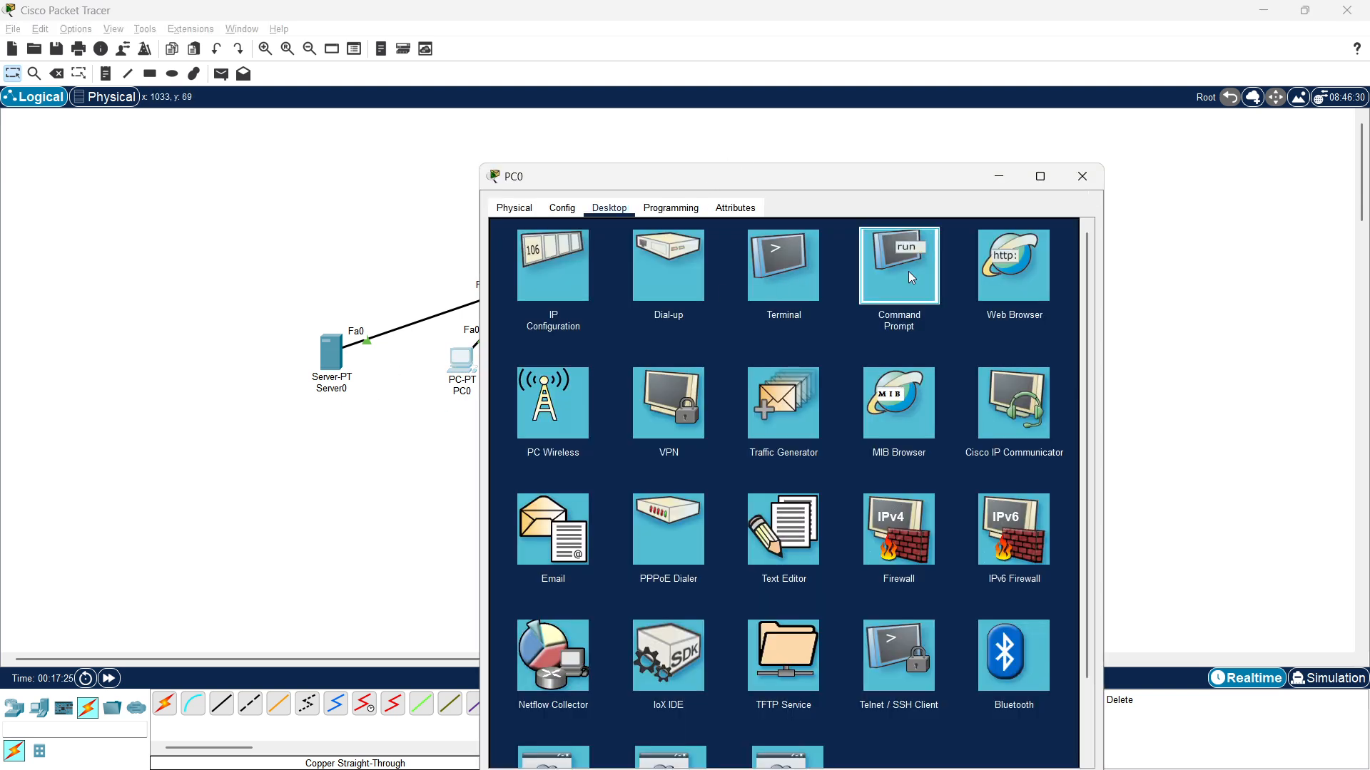
{"action": "left_click", "coordinate": [909, 269]}
{"action": "left_click_drag", "start_coordinate": [672, 170], "coordinate": [733, 114]}
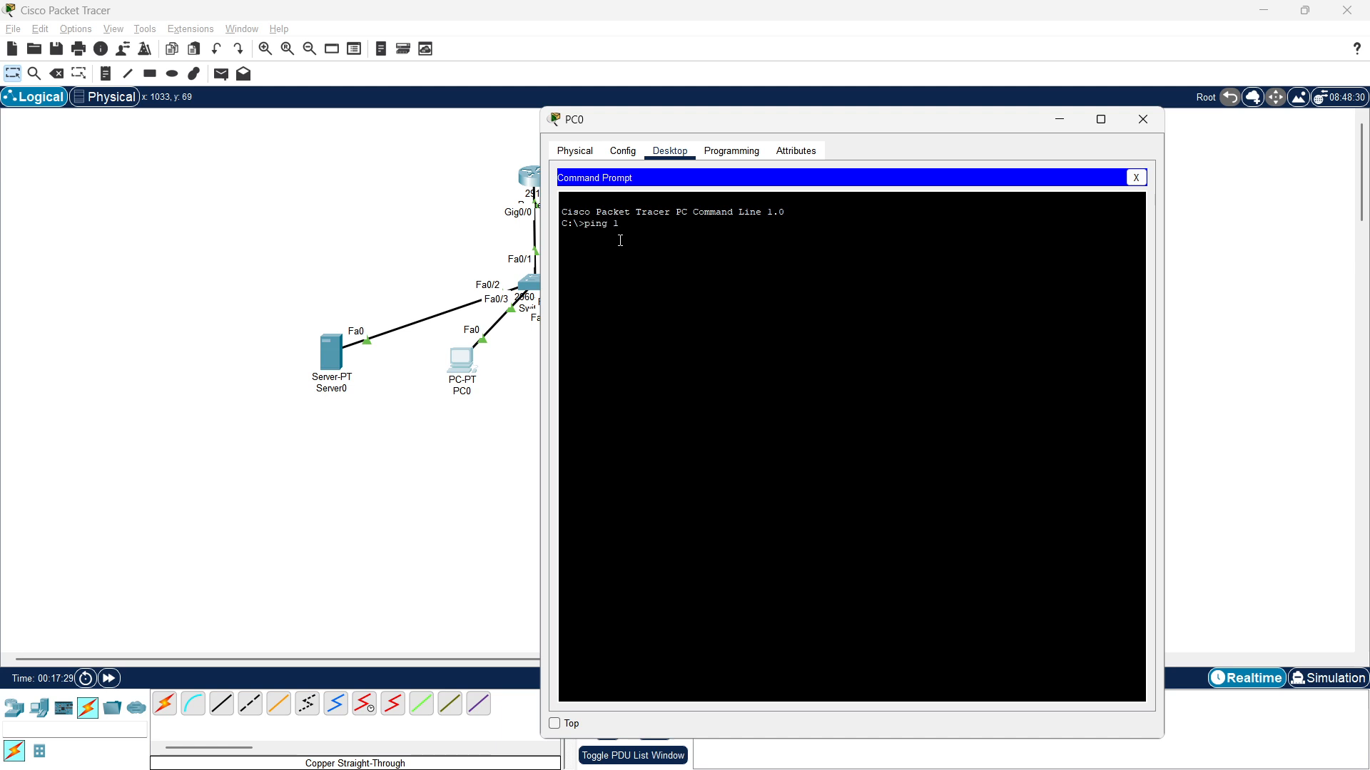
{"action": "type", "text": "7."}
{"action": "type", "text": "8."}
{"action": "type", "text": "75"}
{"action": "type", "text": ".1"}
{"action": "key", "text": "Return"}
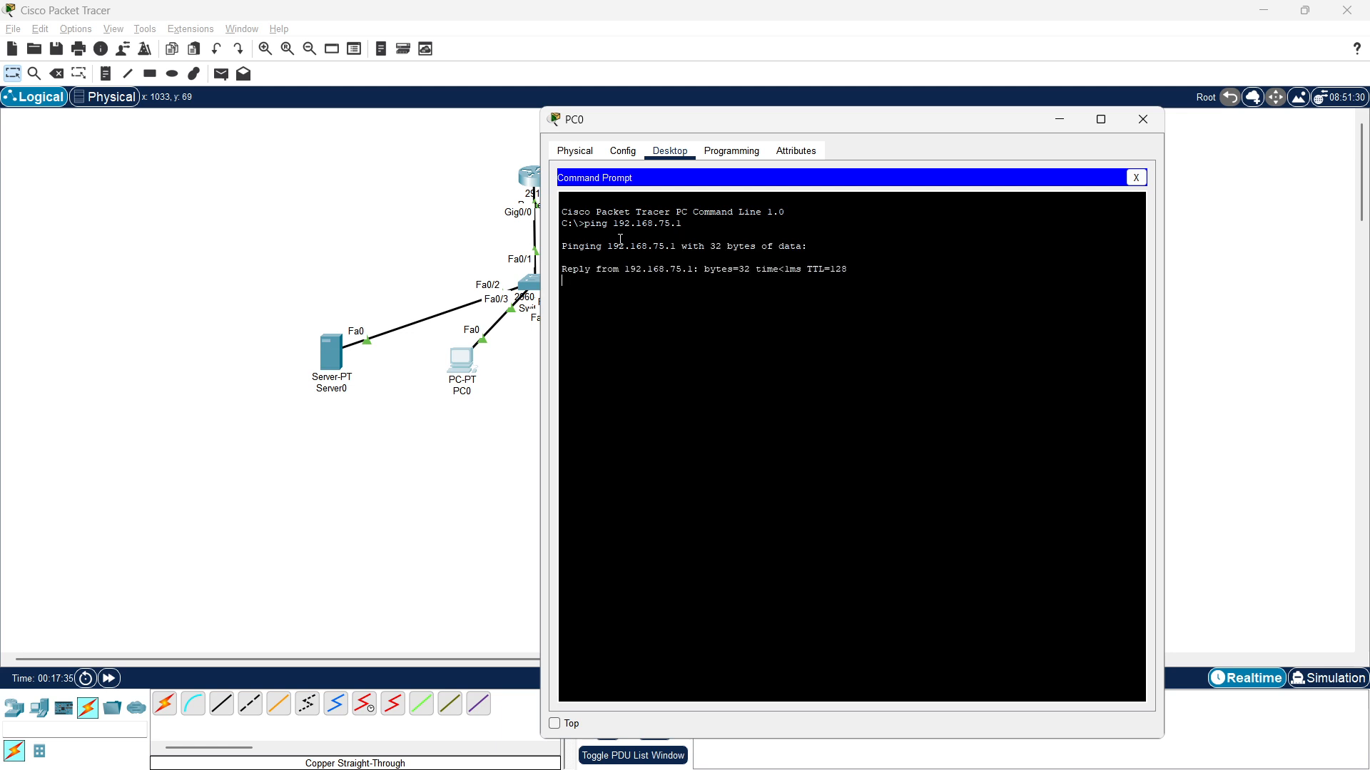
{"action": "left_click_drag", "start_coordinate": [859, 306], "coordinate": [772, 254]}
{"action": "left_click", "coordinate": [1143, 119]}
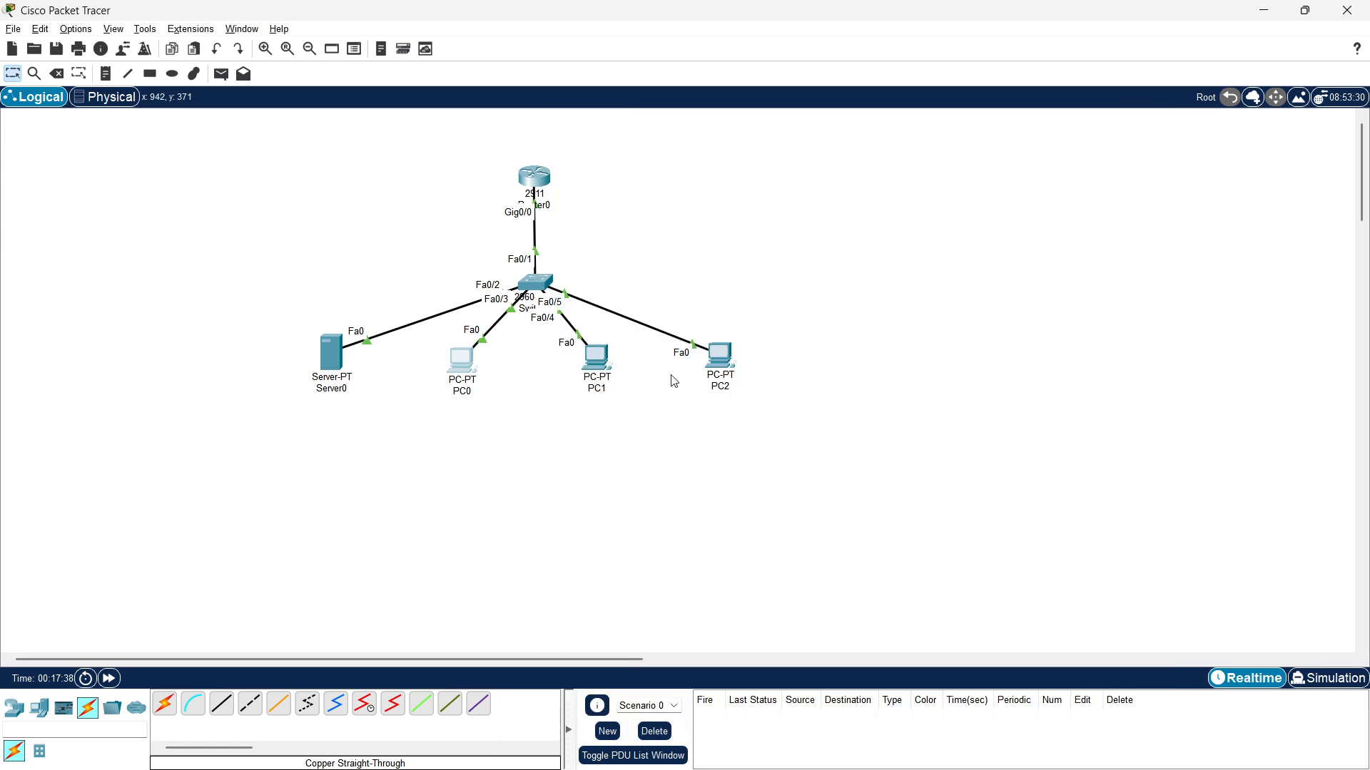
Ping the server at 192.168.75.1 from PC1's Command Prompt and close the PC1 window.
{"action": "left_click", "coordinate": [601, 361]}
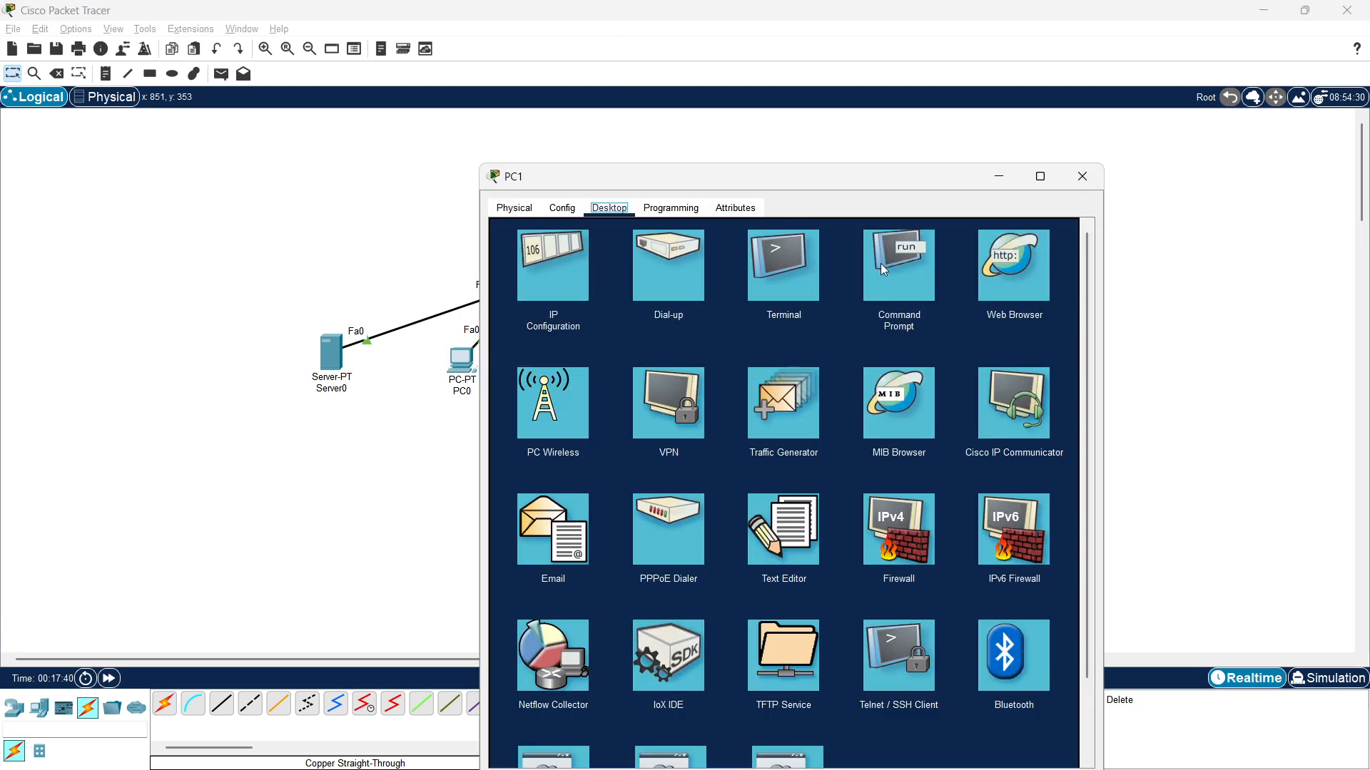
{"action": "left_click", "coordinate": [884, 268]}
{"action": "type", "text": "p"}
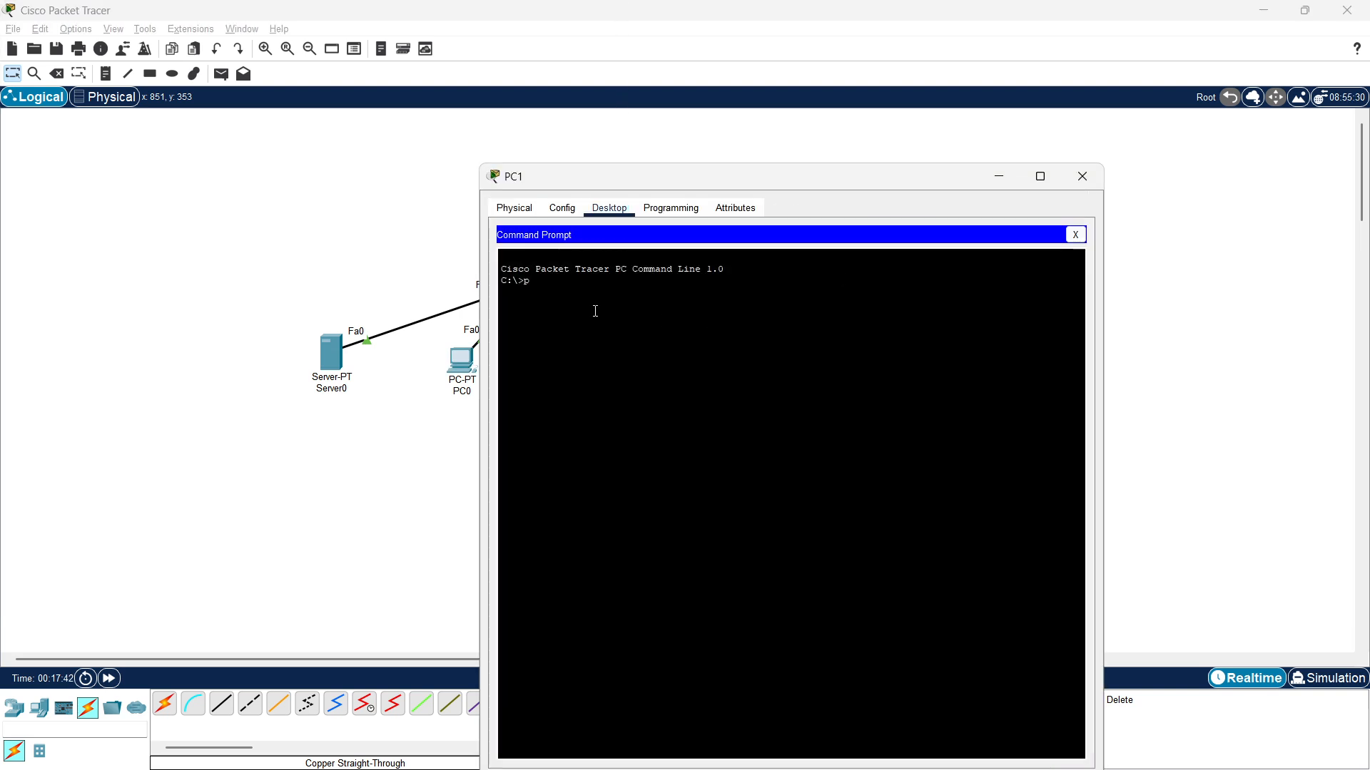
{"action": "type", "text": "ing 192.168.75.1"}
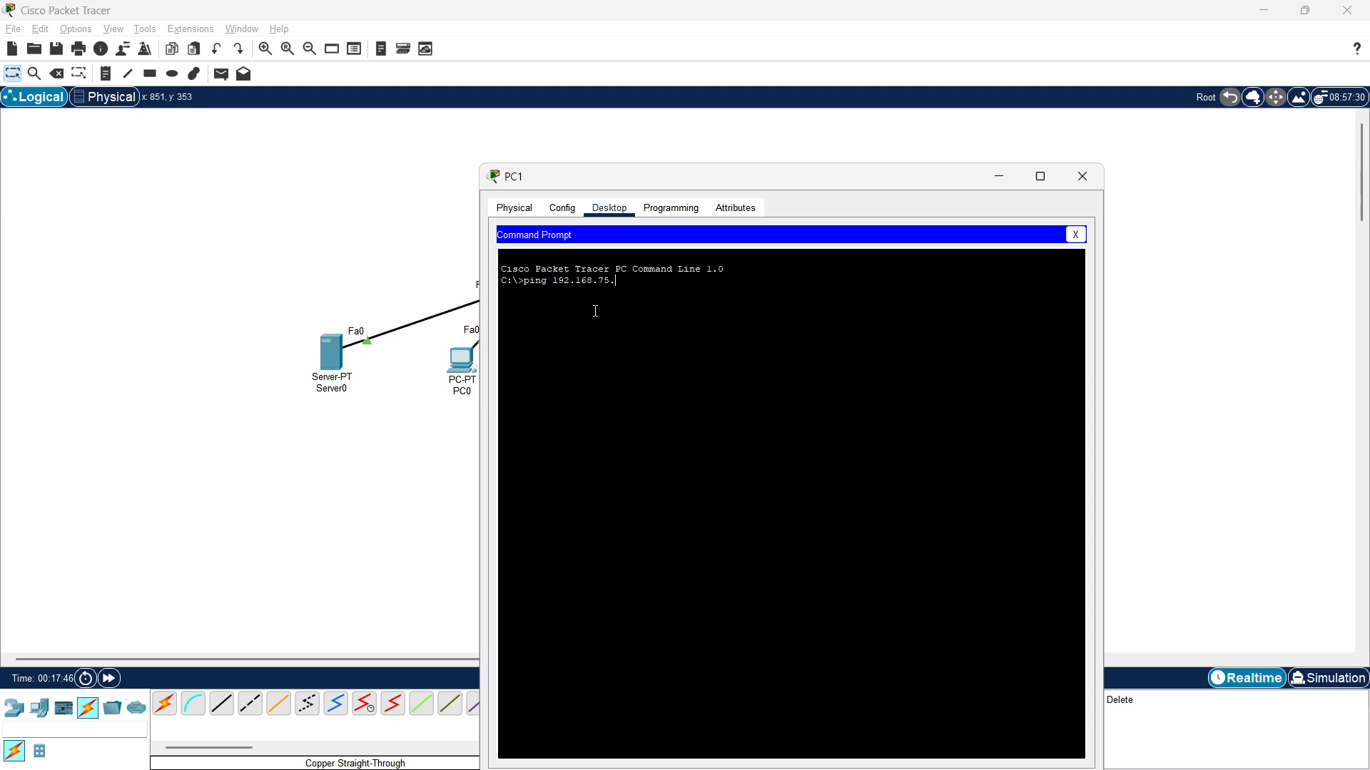
{"action": "key", "text": "Return"}
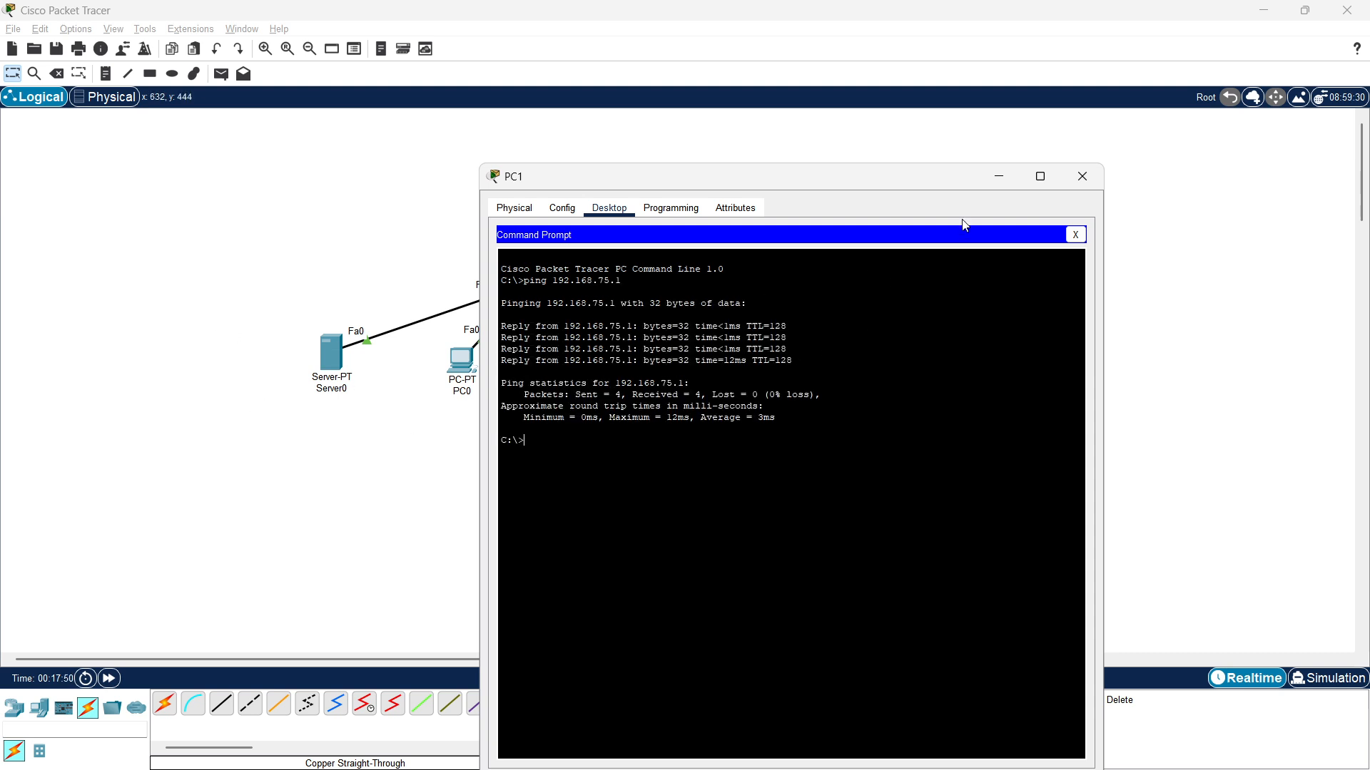
{"action": "left_click", "coordinate": [1081, 176]}
Ping the server at 192.168.75.1 from PC2's Command Prompt and close the PC2 window.
{"action": "left_click", "coordinate": [721, 355]}
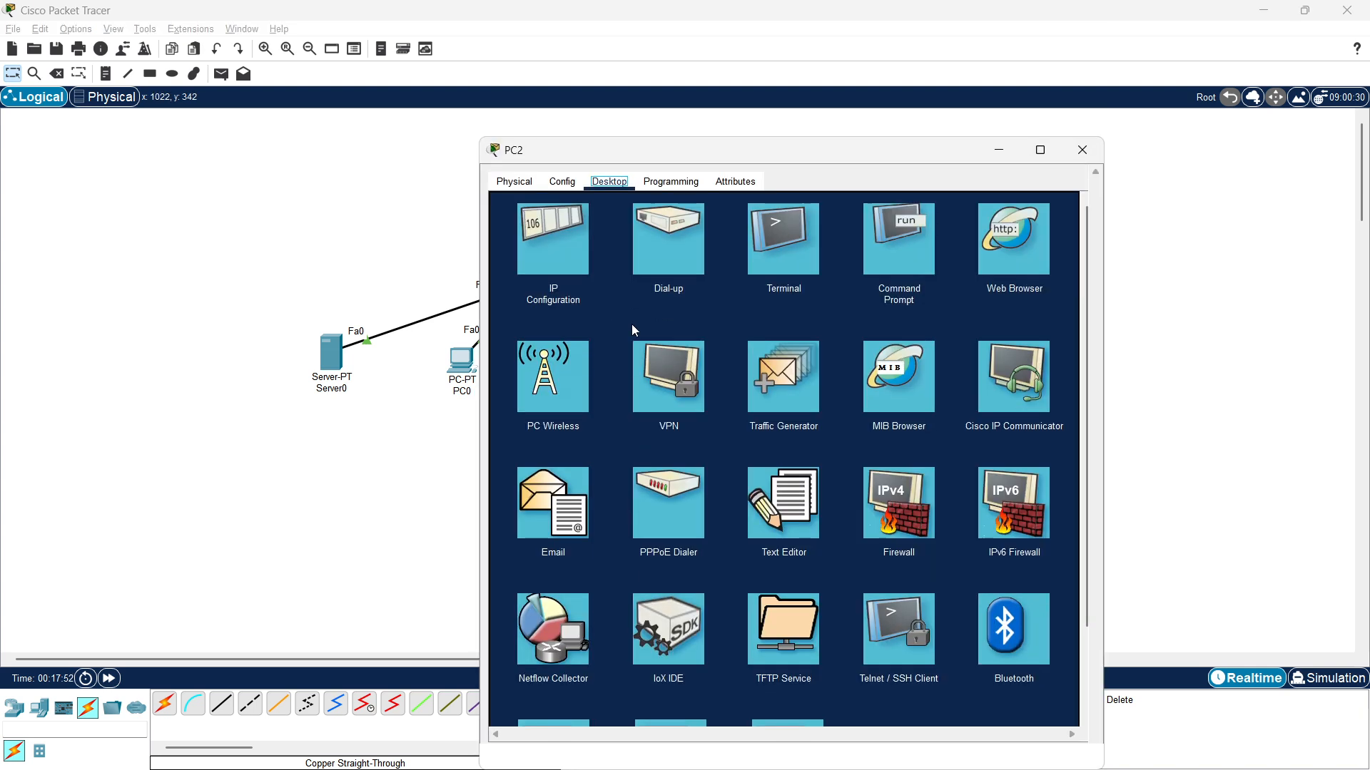
{"action": "left_click", "coordinate": [895, 239]}
{"action": "type", "text": "p"}
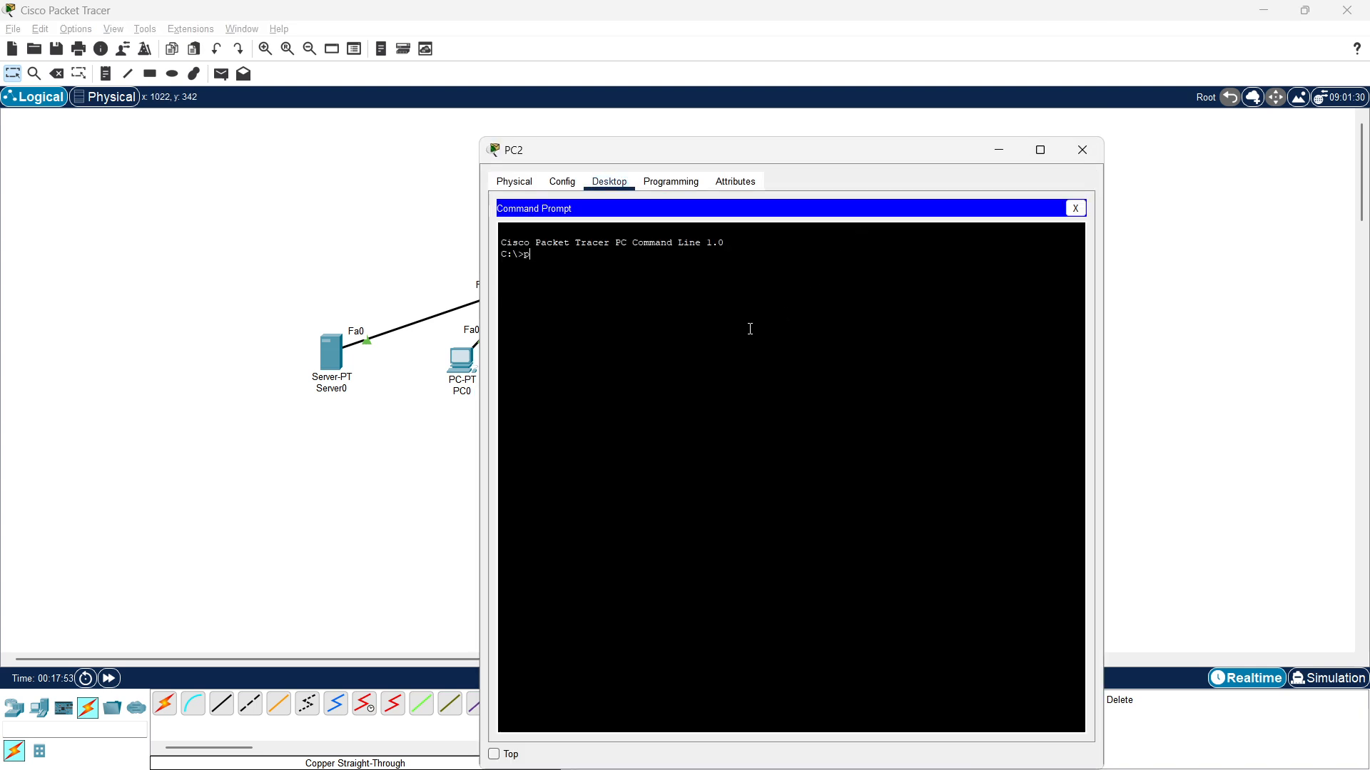
{"action": "type", "text": "ing 192.168.75.1"}
{"action": "key", "text": "Return"}
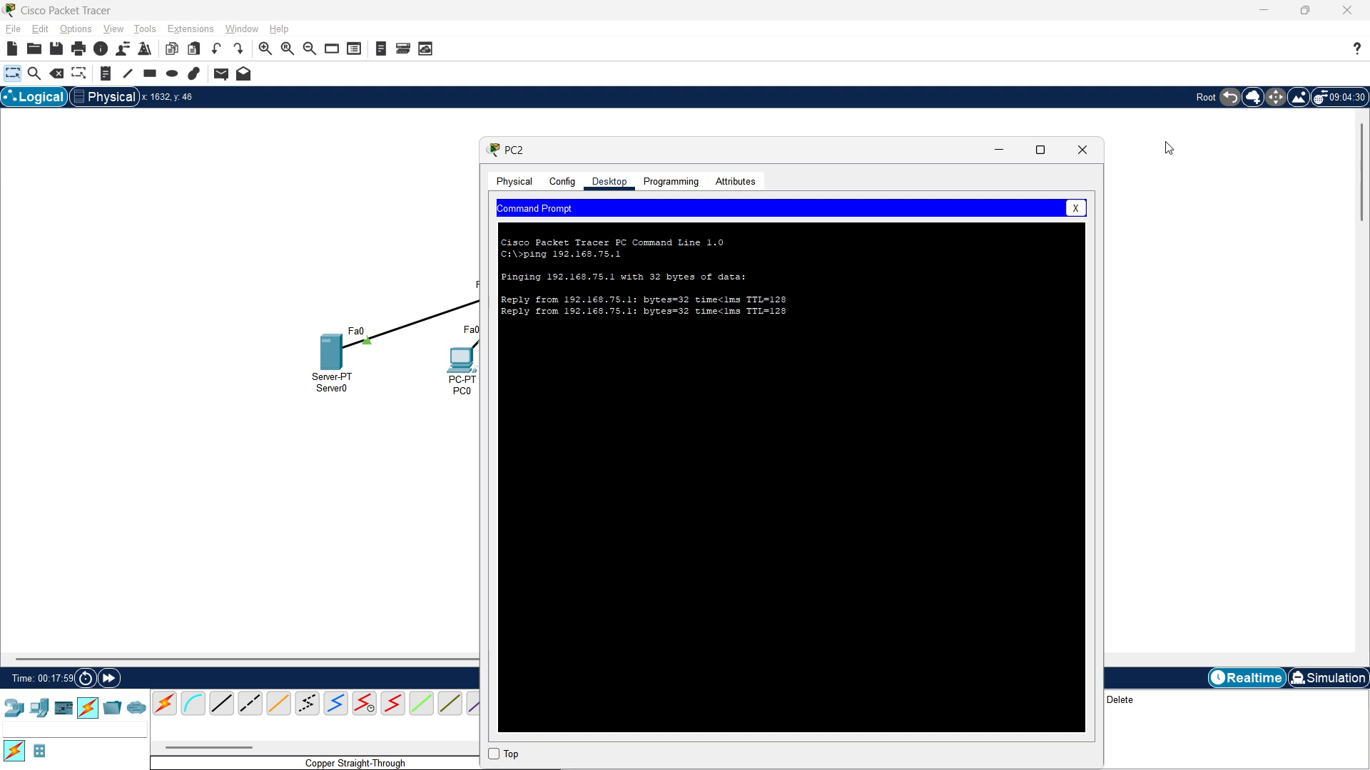
{"action": "left_click_drag", "start_coordinate": [813, 156], "coordinate": [916, 125]}
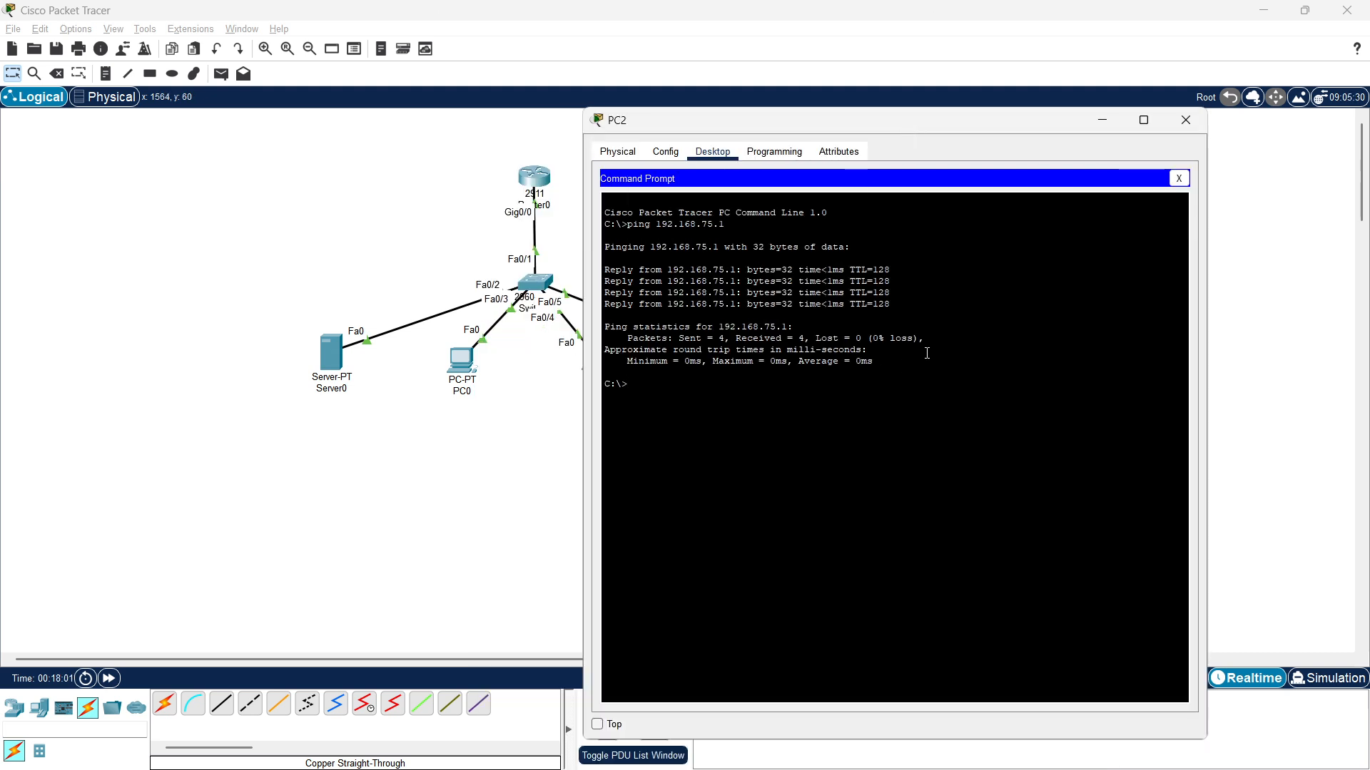
{"action": "left_click", "coordinate": [1186, 120]}
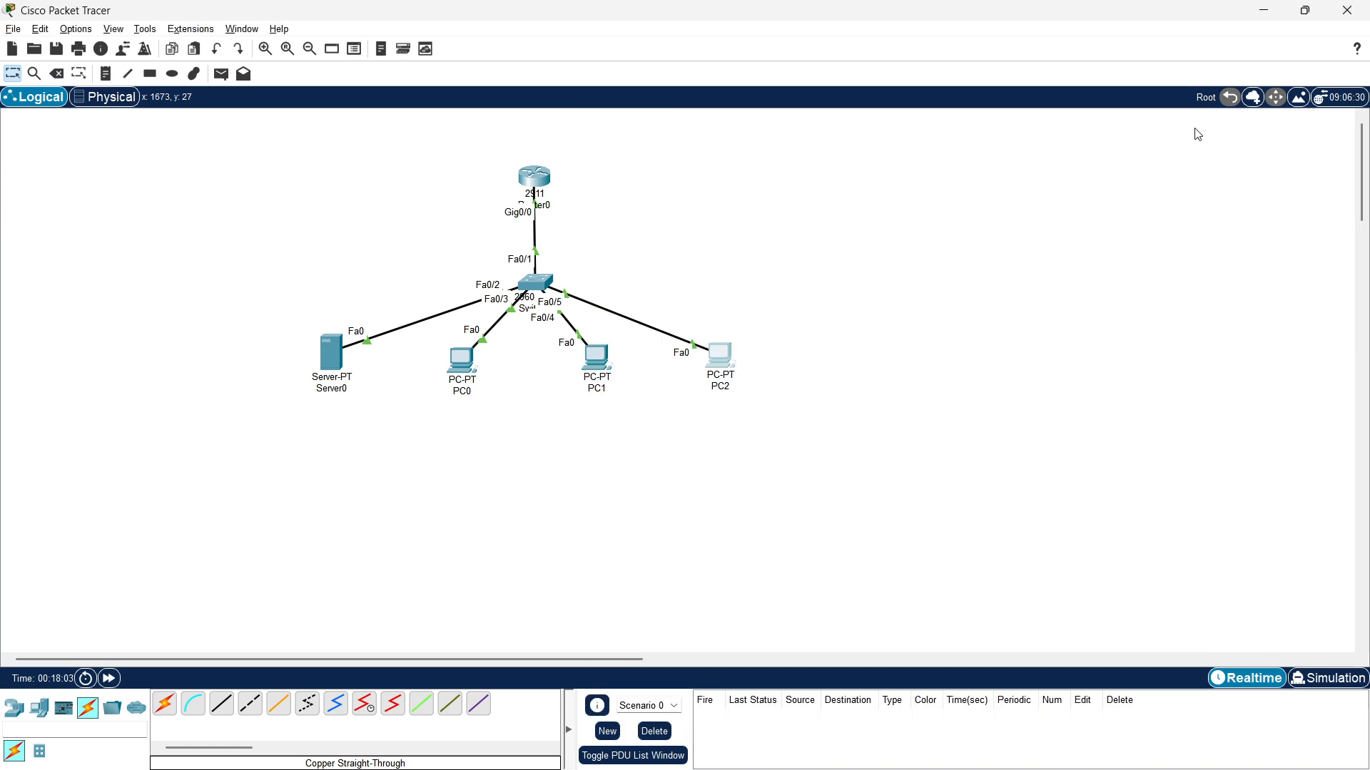
Switch to the assignment document in Word, review the client requirements for HTTP, FTP and DNS, and return to Packet Tracer.
{"action": "key", "text": "alt+Tab"}
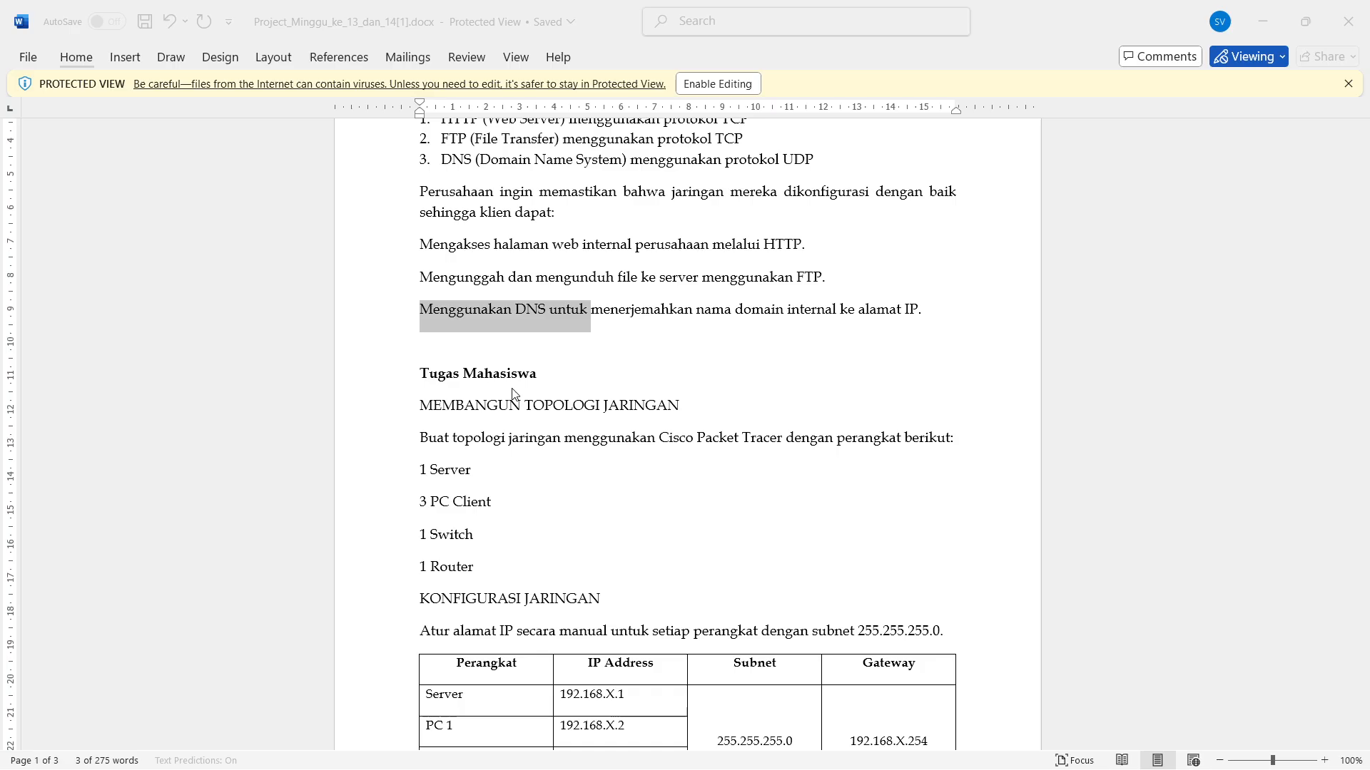
{"action": "scroll", "coordinate": [514, 394], "scroll_direction": "up", "scroll_amount": 2}
{"action": "left_click_drag", "start_coordinate": [421, 330], "coordinate": [861, 339]}
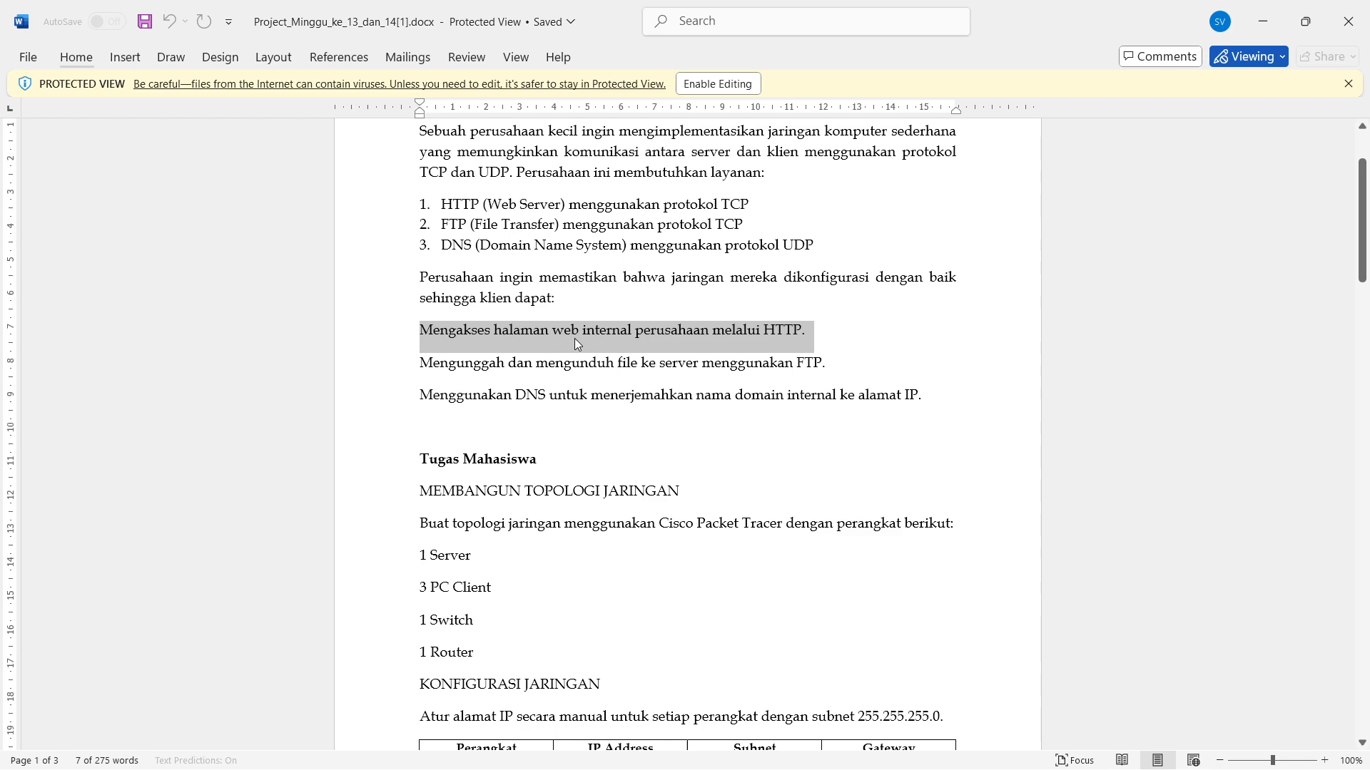
{"action": "left_click_drag", "start_coordinate": [449, 365], "coordinate": [892, 370]}
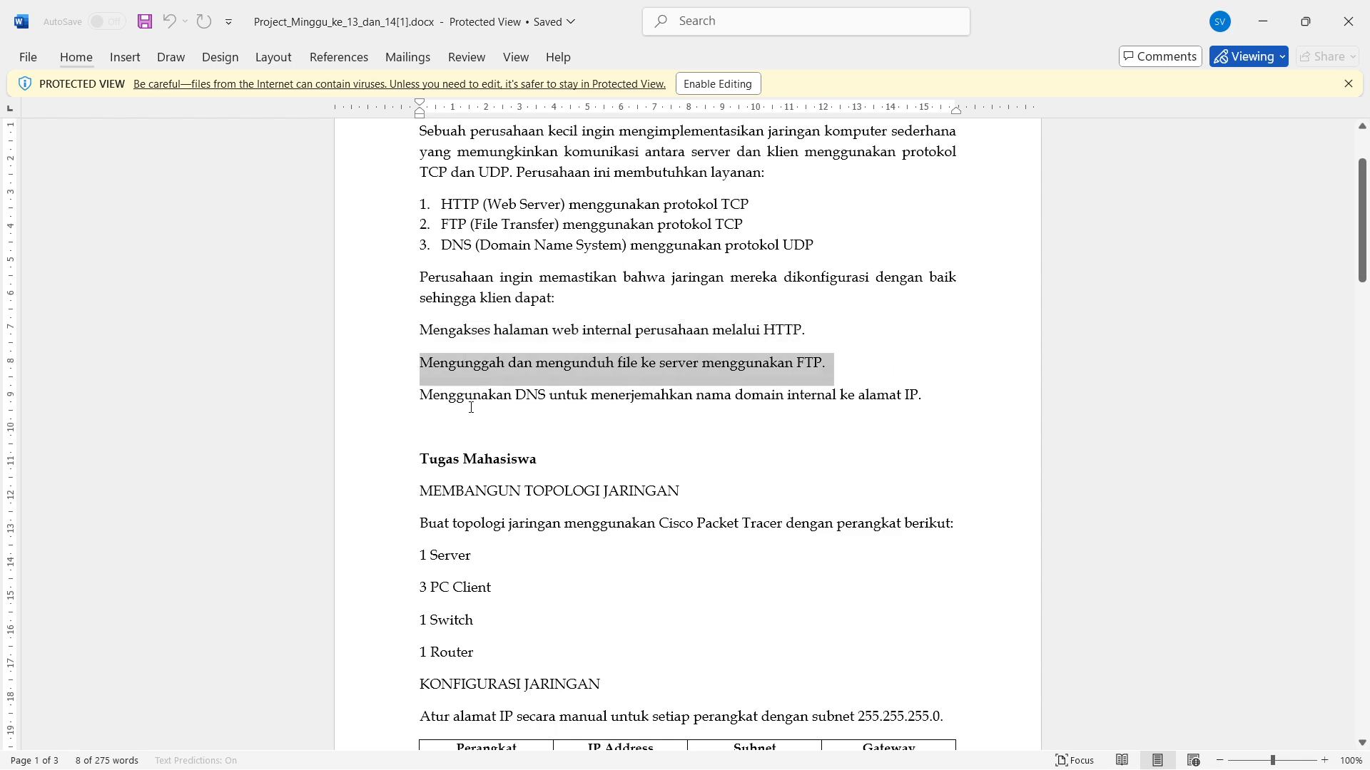
{"action": "left_click_drag", "start_coordinate": [421, 396], "coordinate": [840, 396]}
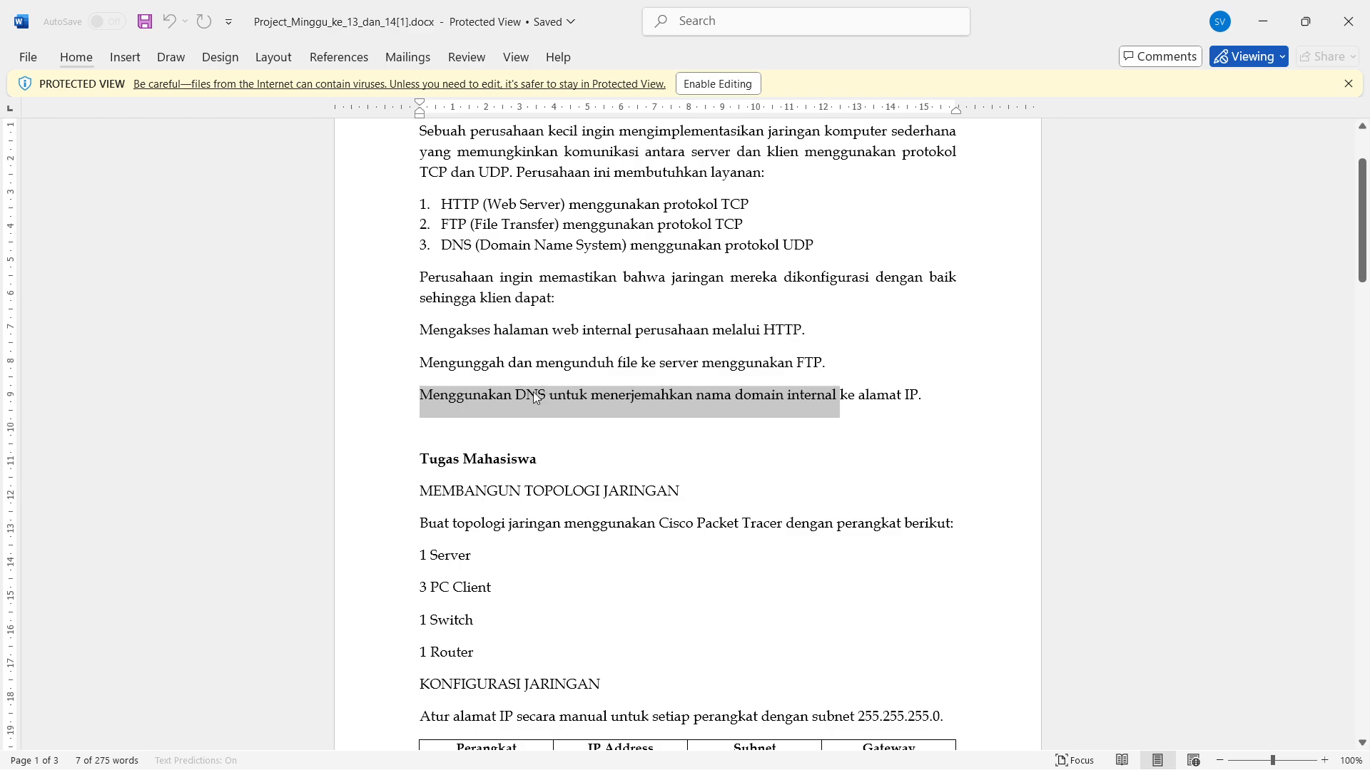
{"action": "scroll", "coordinate": [664, 387], "scroll_direction": "down", "scroll_amount": 1}
{"action": "scroll", "coordinate": [664, 387], "scroll_direction": "up", "scroll_amount": 1}
{"action": "key", "text": "alt+Tab"}
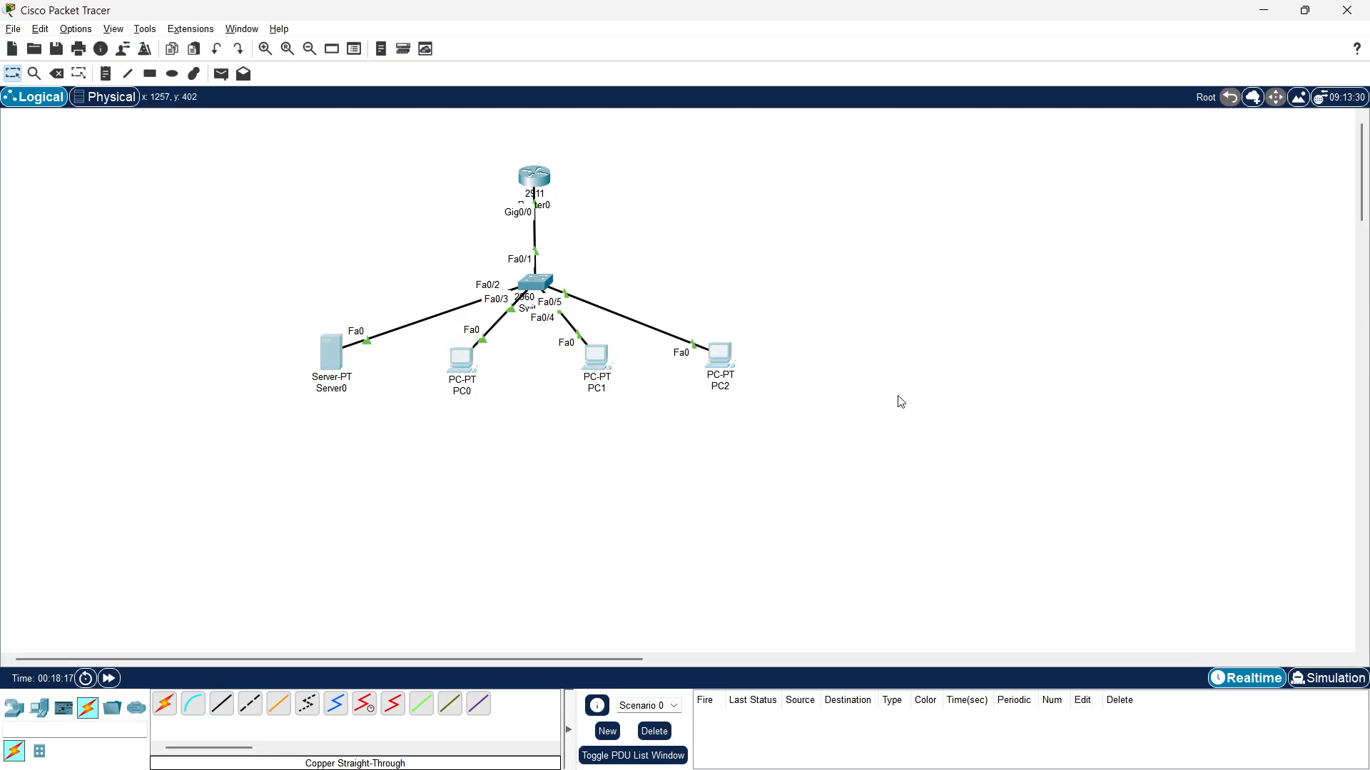
Try to open an FTP connection from PC0's Command Prompt to 192.167.75.1, and close the PC0 window.
{"action": "left_click", "coordinate": [462, 360]}
{"action": "left_click_drag", "start_coordinate": [764, 157], "coordinate": [811, 147]}
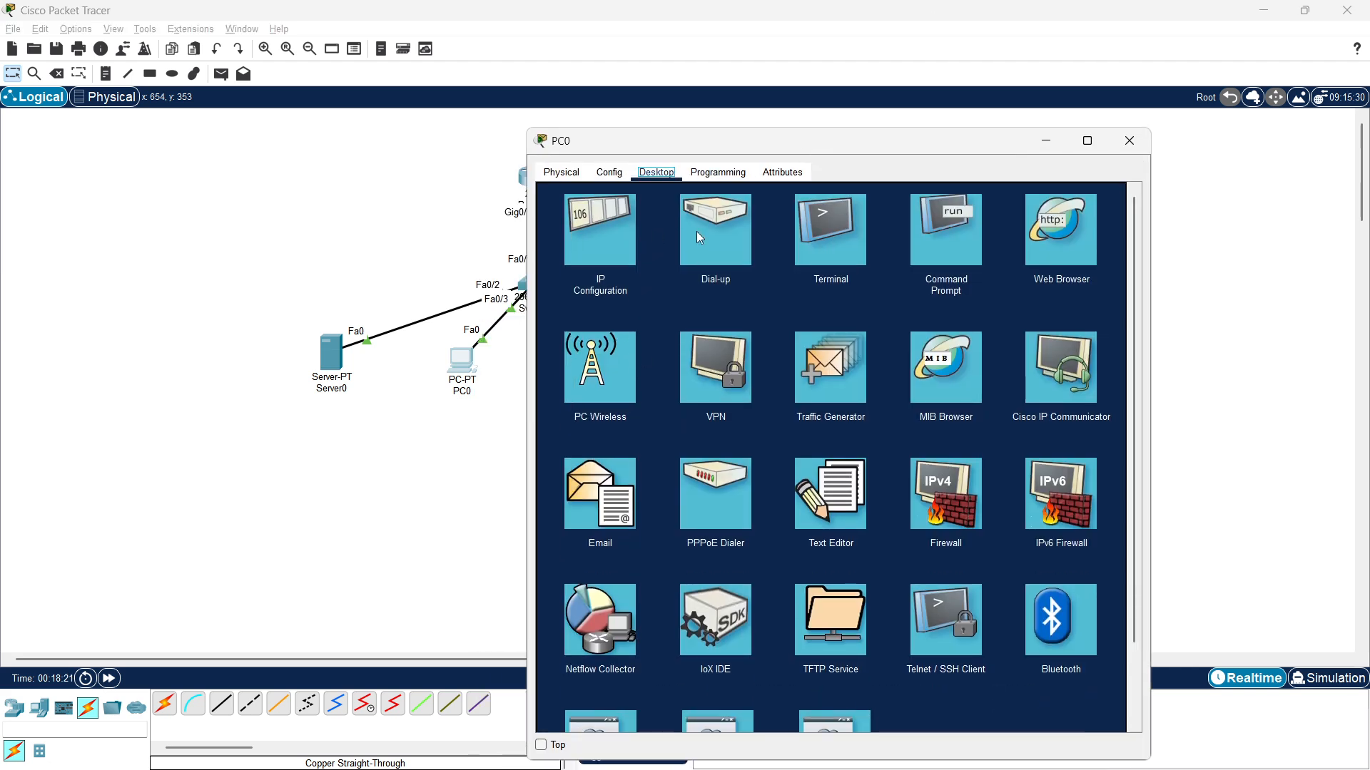
{"action": "left_click", "coordinate": [946, 230]}
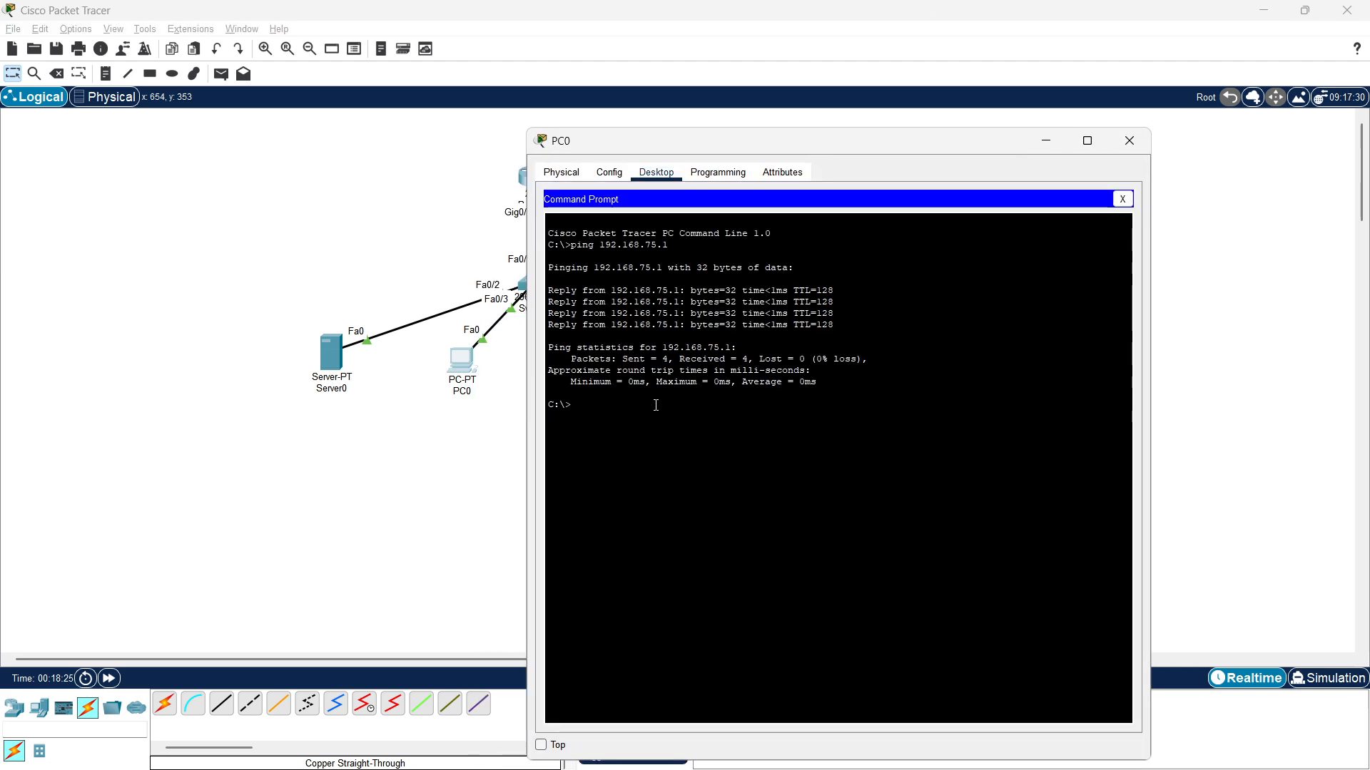
{"action": "type", "text": "fto"}
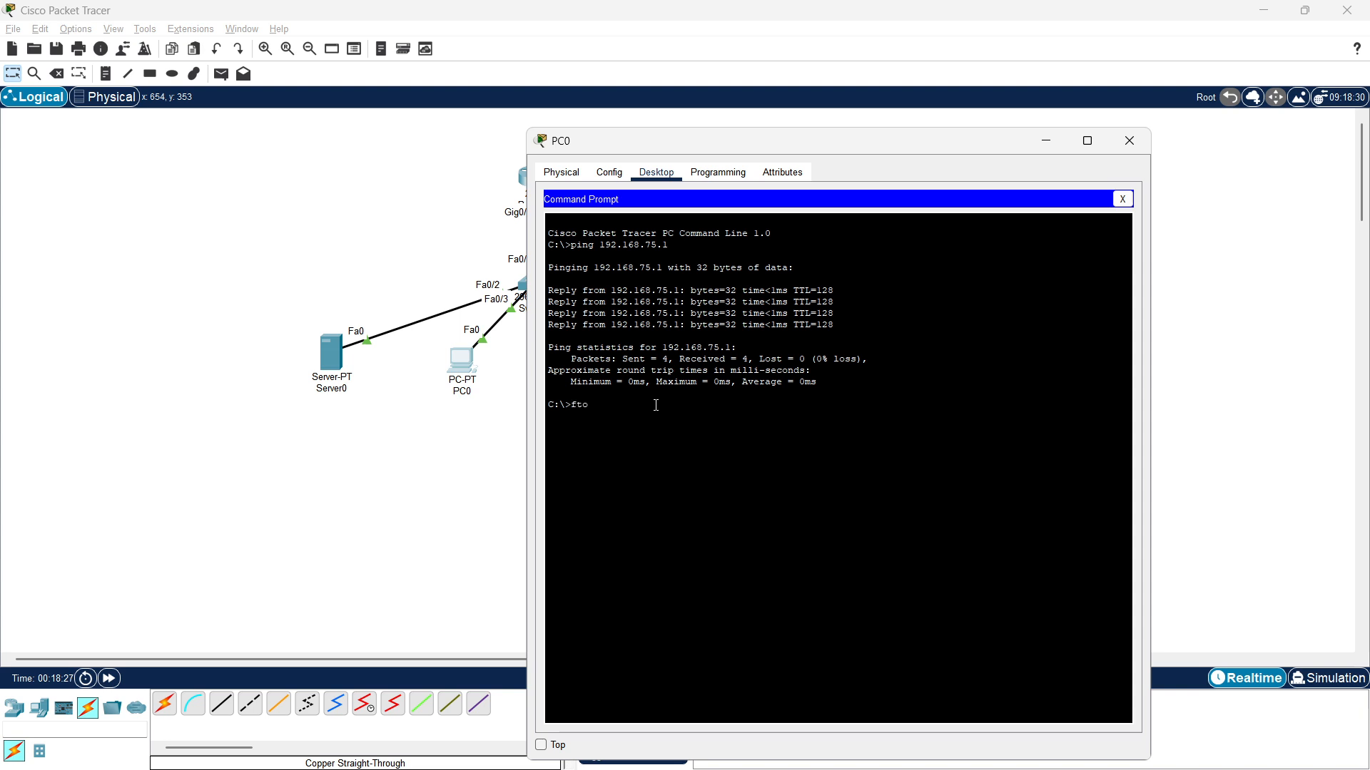
{"action": "type", "text": " 192.167."}
{"action": "type", "text": "75.1"}
{"action": "key", "text": "Return"}
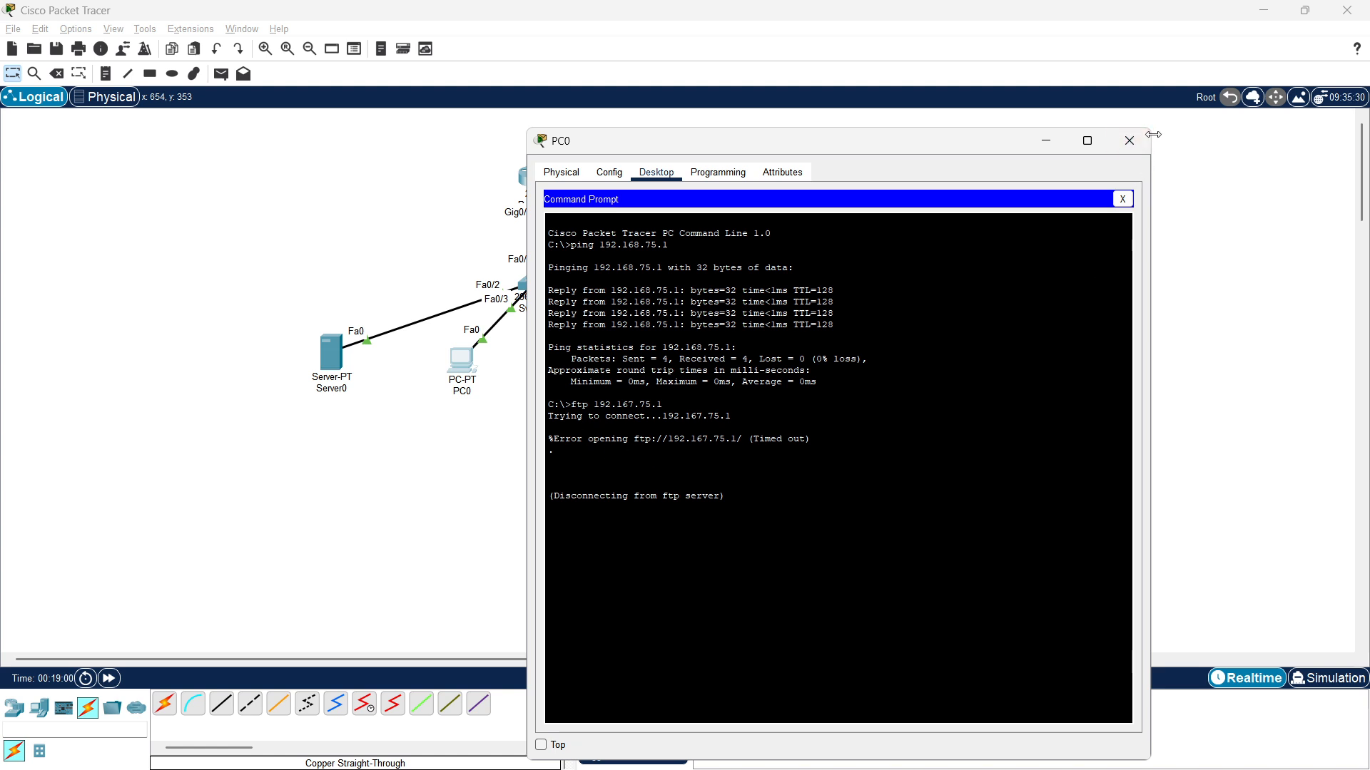
{"action": "left_click", "coordinate": [1123, 199]}
{"action": "left_click", "coordinate": [935, 236]}
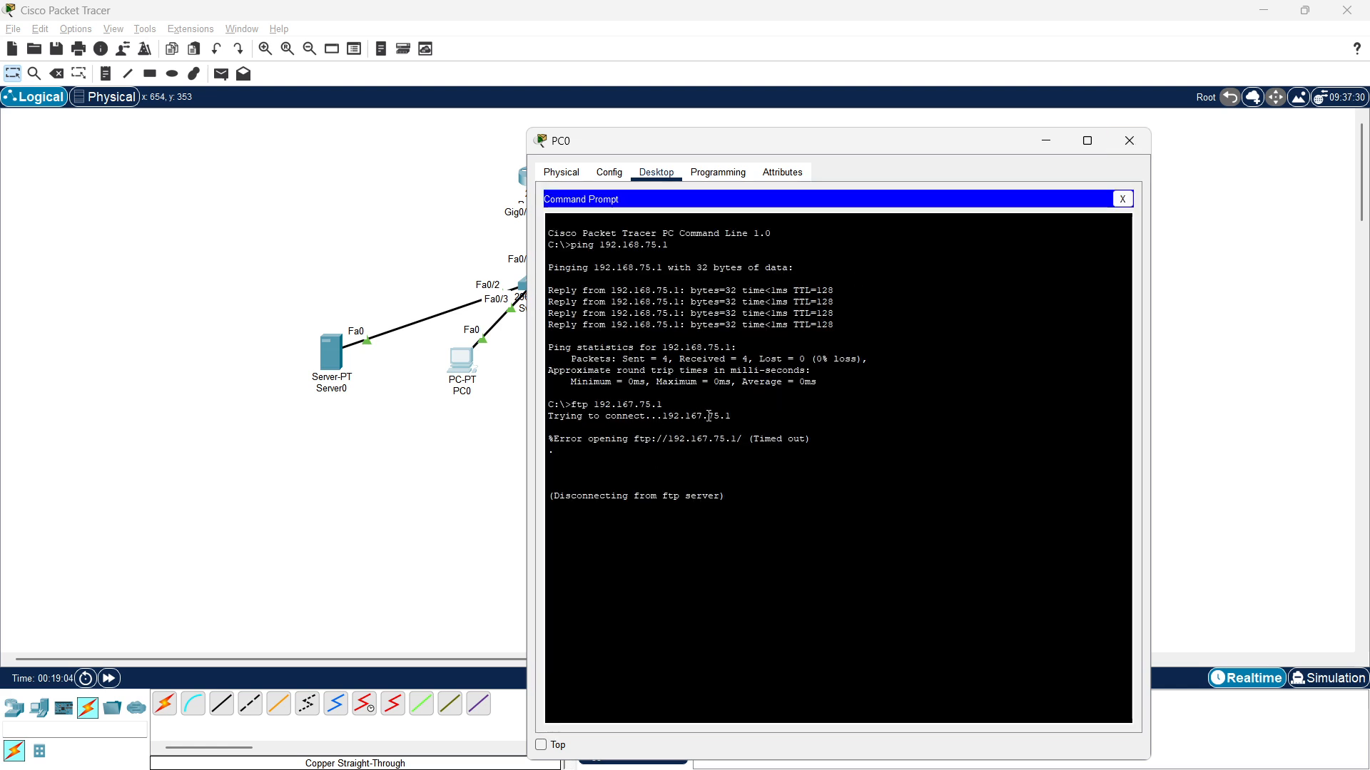
{"action": "left_click_drag", "start_coordinate": [704, 416], "coordinate": [658, 418]}
{"action": "left_click", "coordinate": [606, 557]}
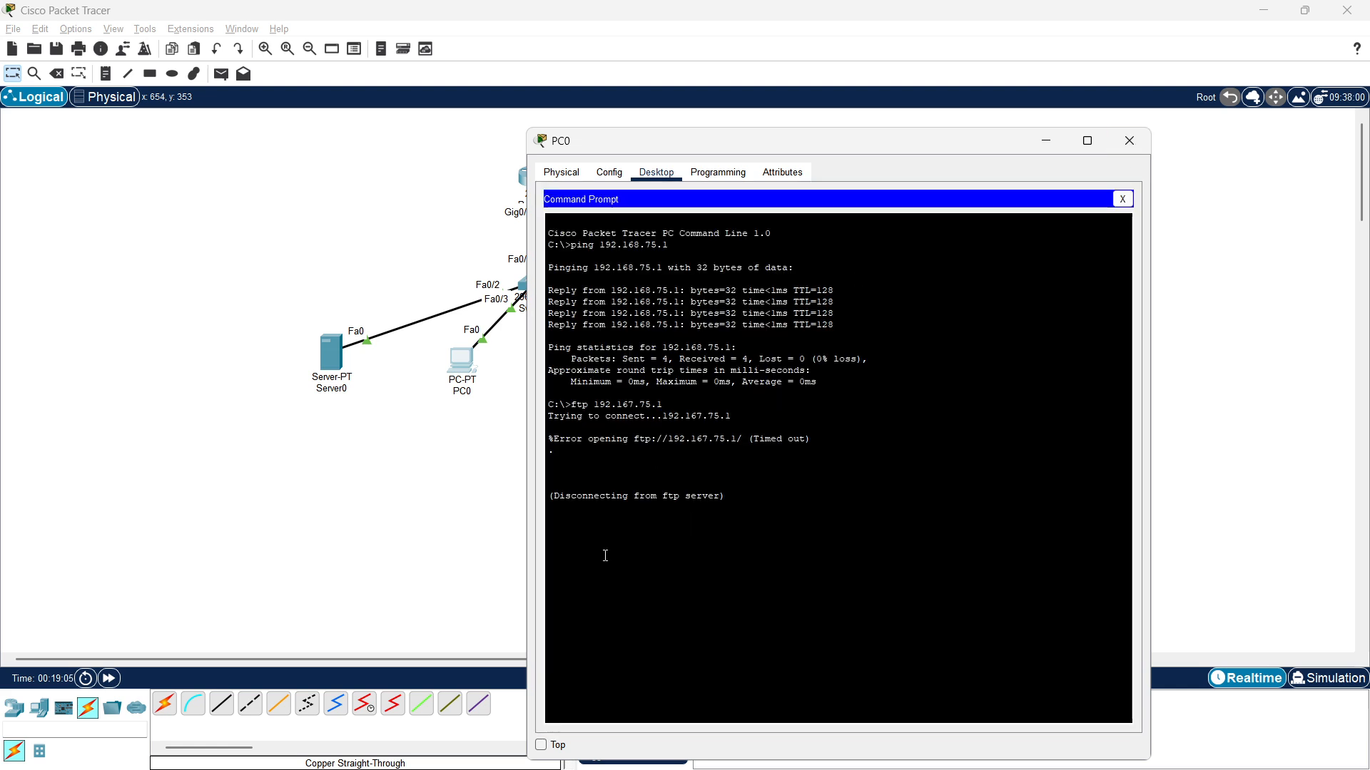
{"action": "left_click", "coordinate": [1140, 148]}
Open an FTP connection to the server at 192.168.75.1 from PC1's Command Prompt.
{"action": "left_click", "coordinate": [602, 358]}
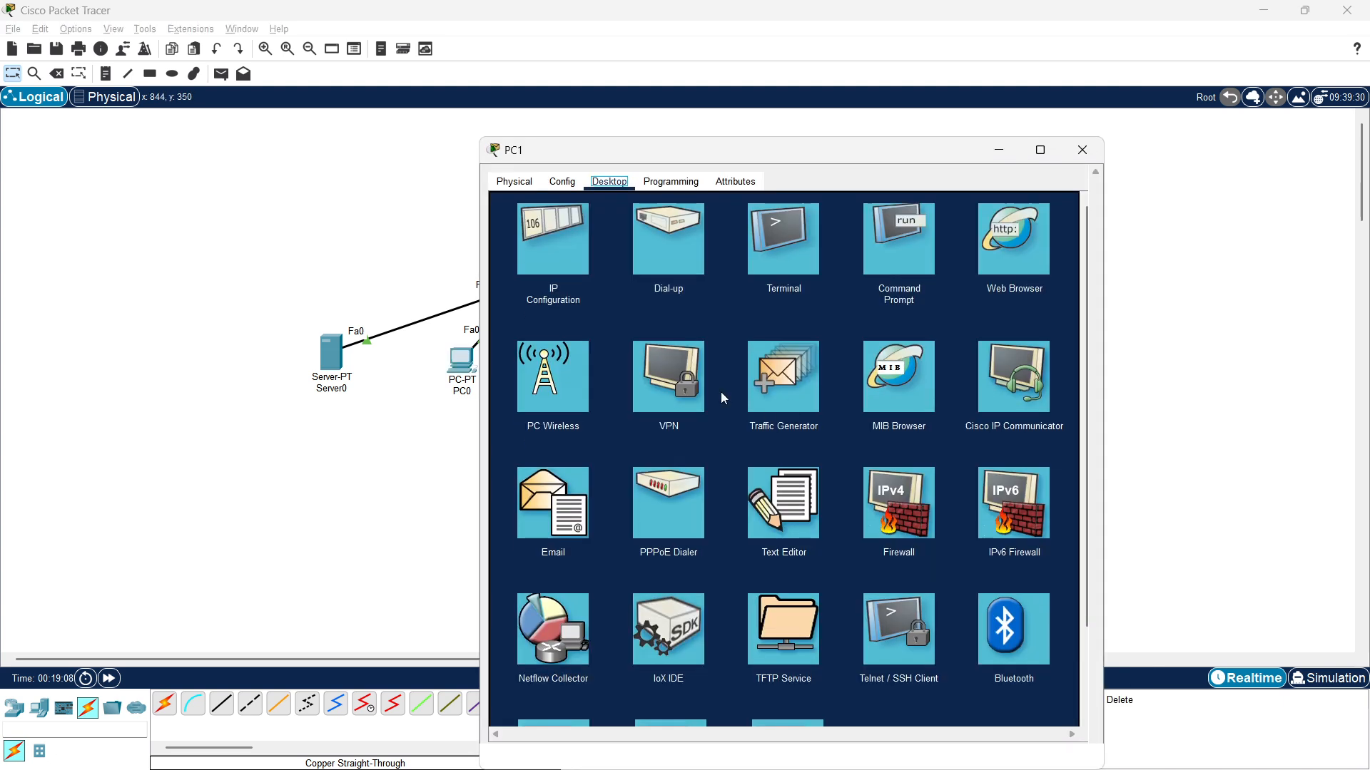
{"action": "left_click", "coordinate": [898, 242]}
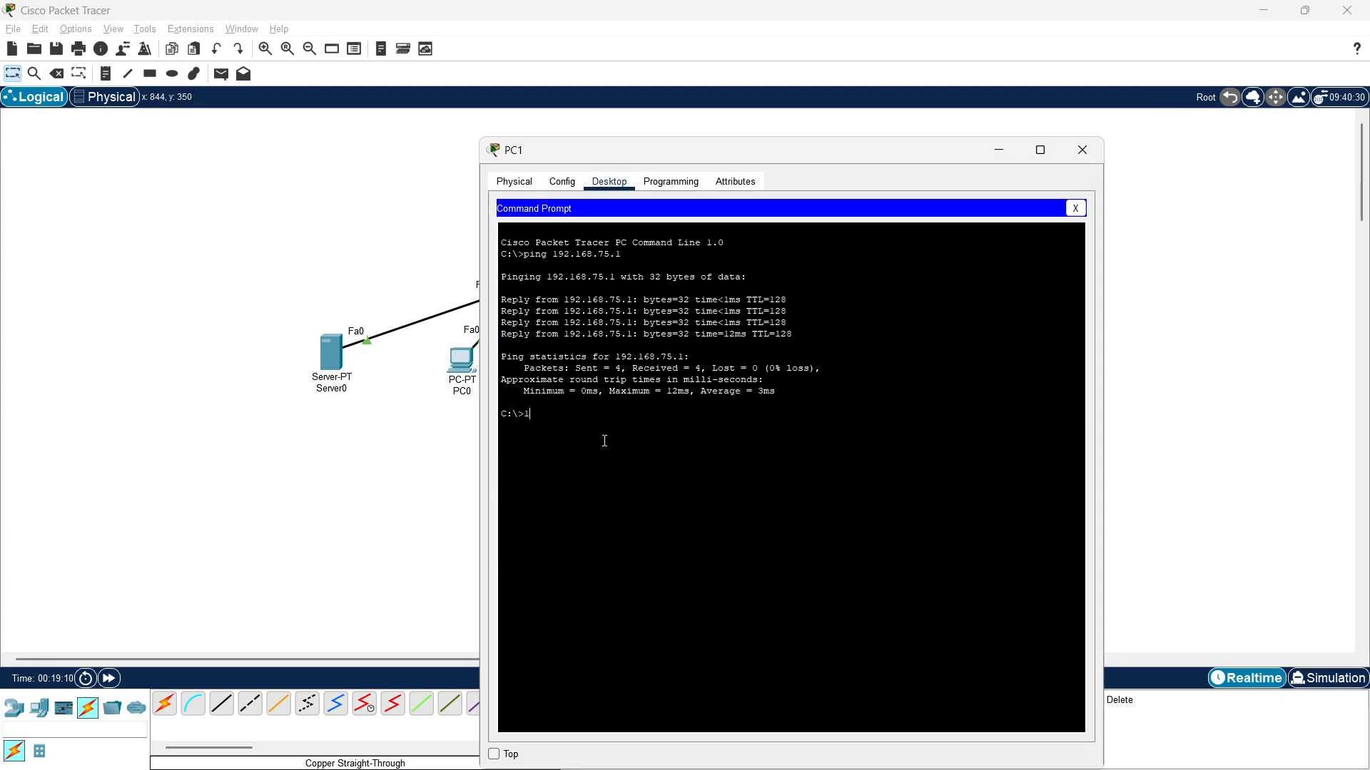
{"action": "type", "text": "ftp 192.168.75.1"}
{"action": "key", "text": "Return"}
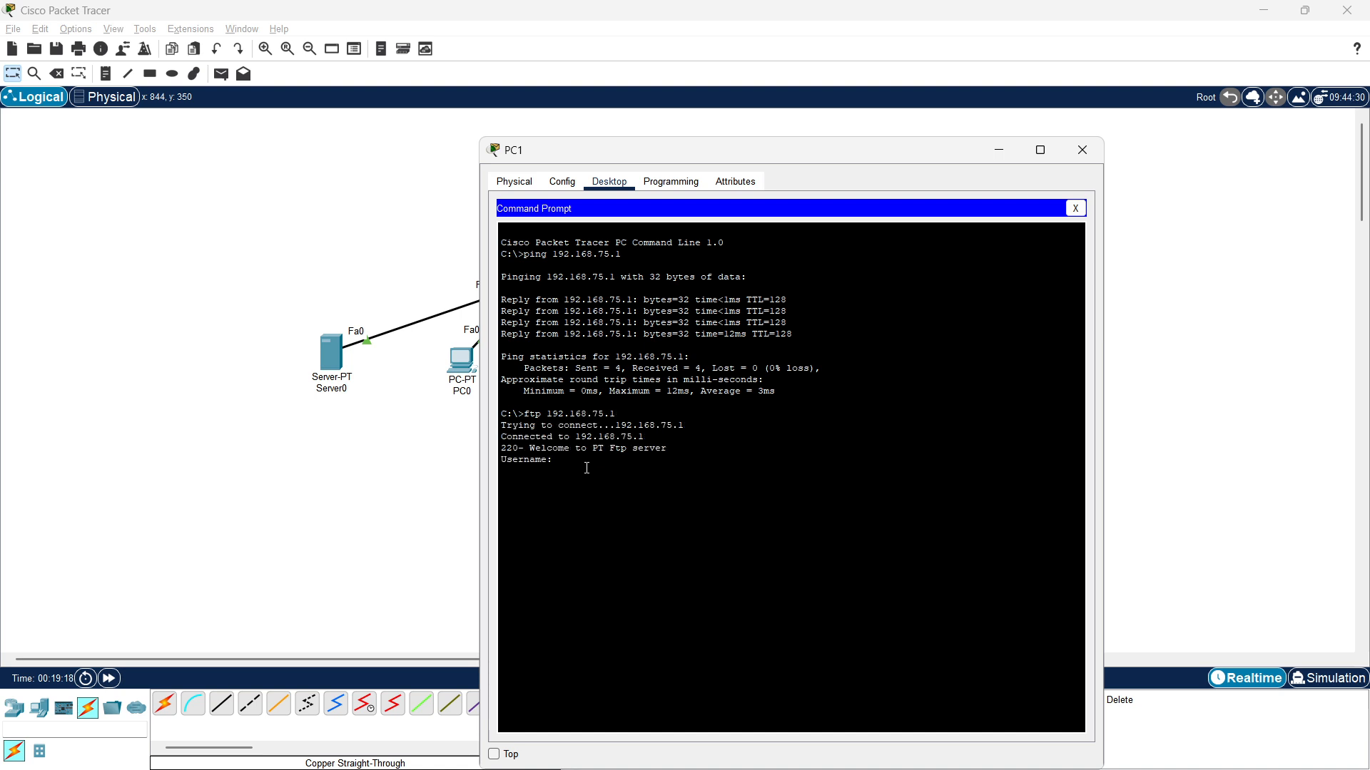
{"action": "triple_click", "coordinate": [656, 437]}
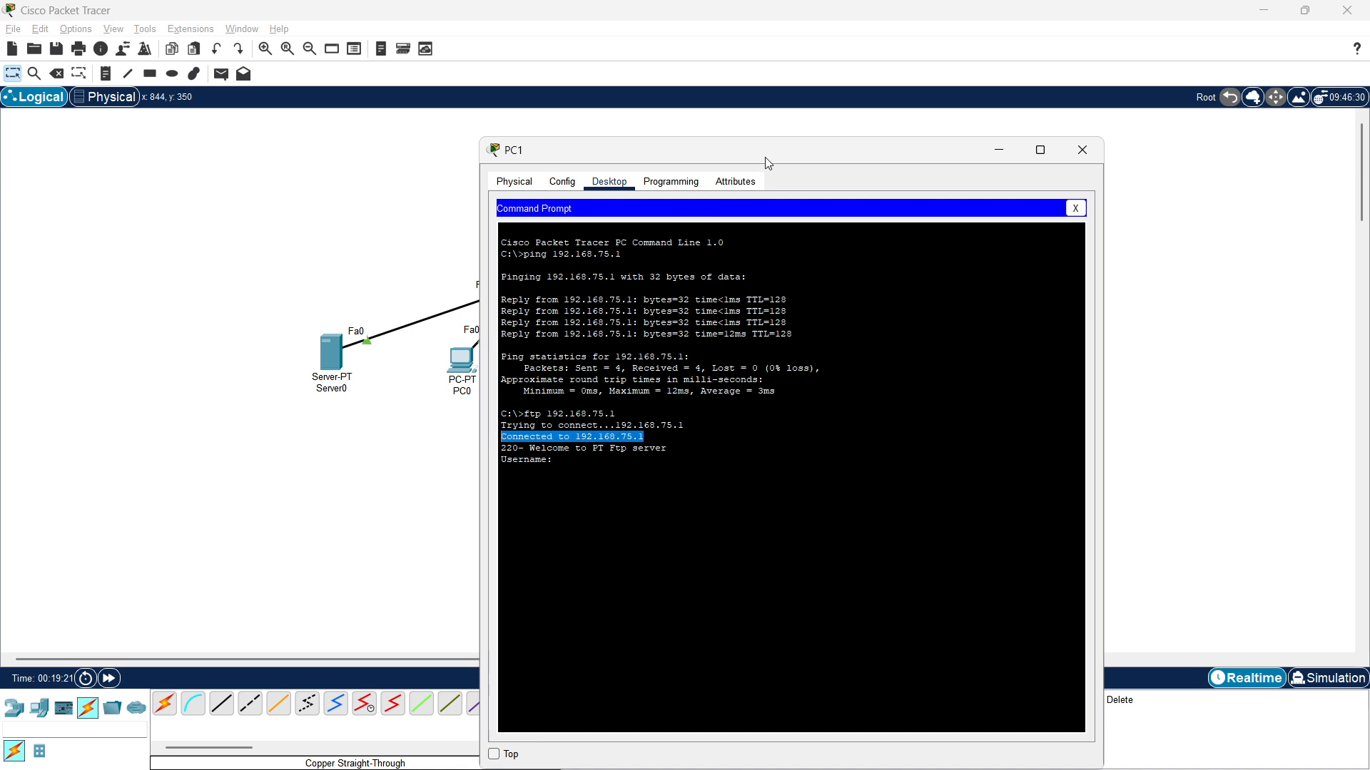
{"action": "left_click_drag", "start_coordinate": [769, 164], "coordinate": [900, 77]}
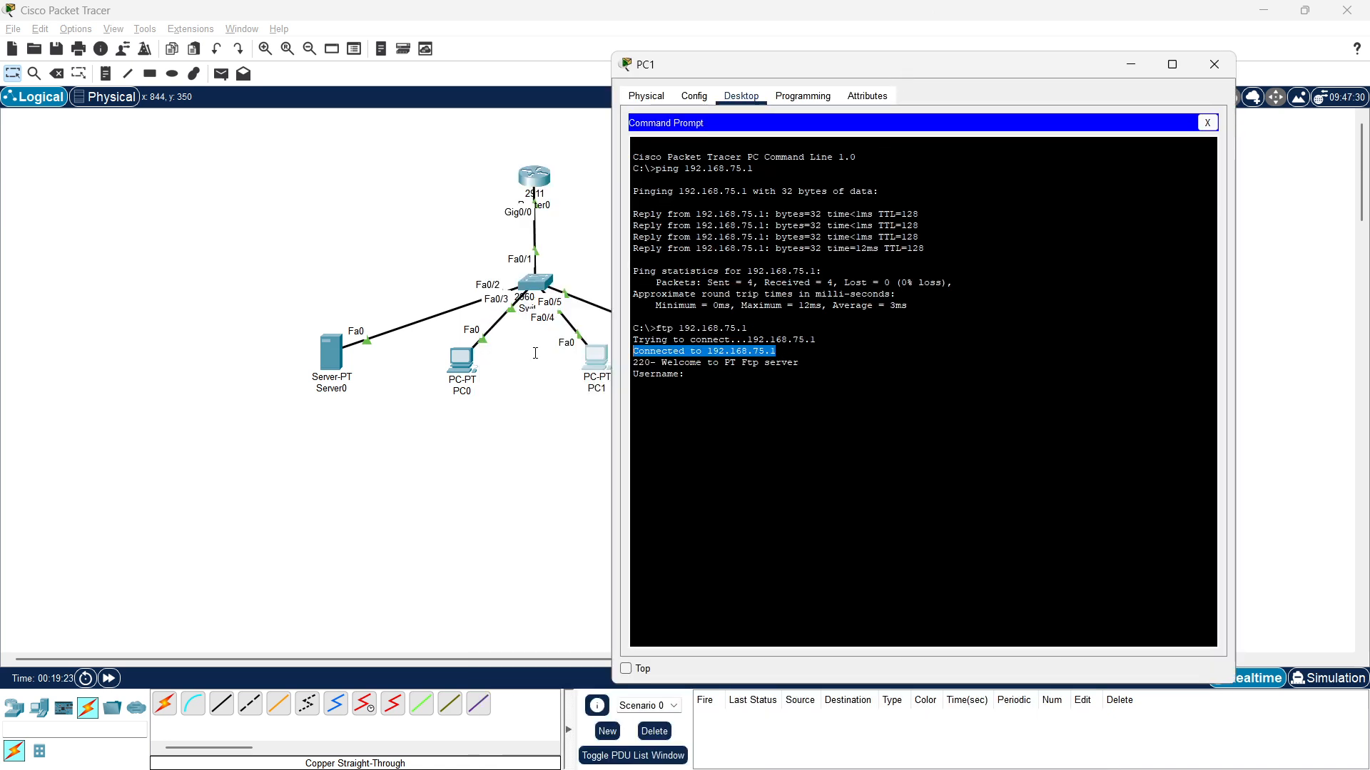
Log in to the FTP session on PC1 as admin with the account password, and leave the PC1 window.
{"action": "left_click", "coordinate": [649, 382]}
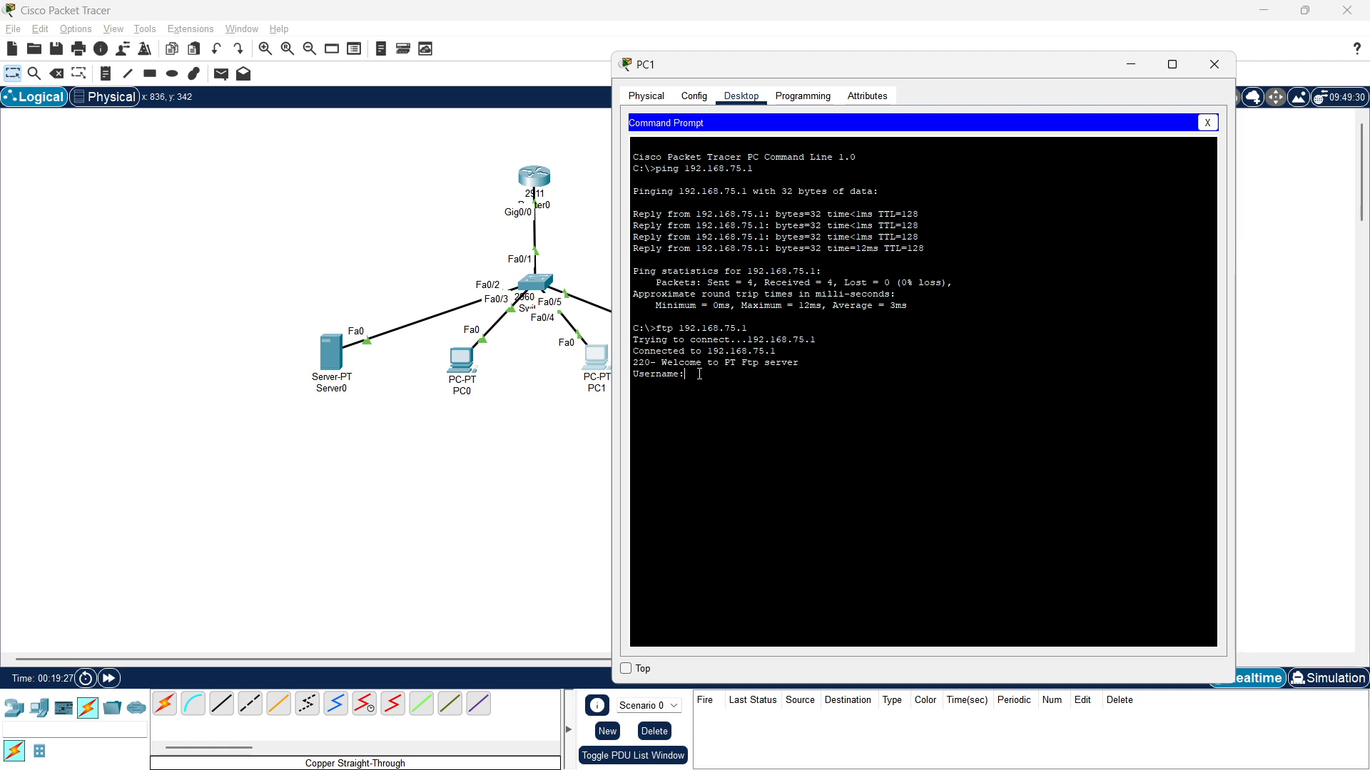
{"action": "type", "text": "admin"}
{"action": "key", "text": "Return"}
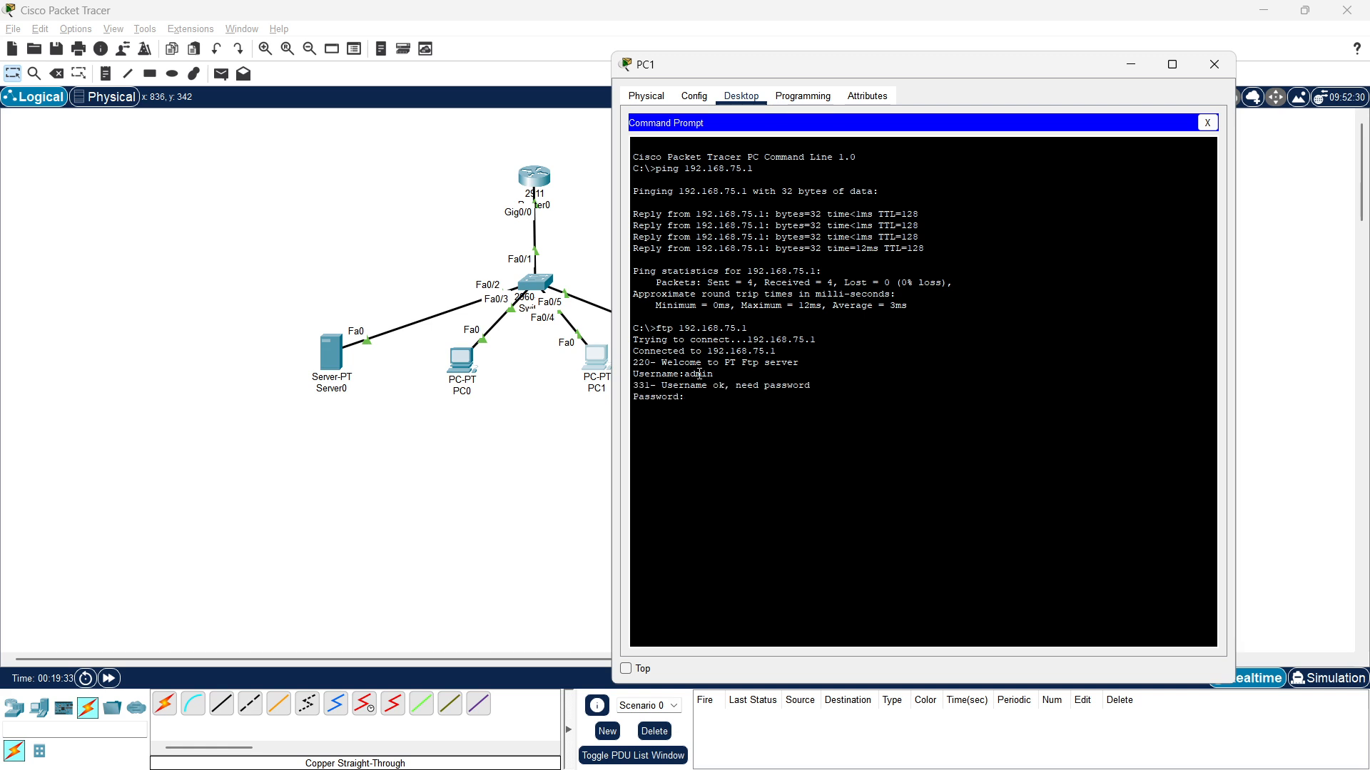
{"action": "key", "text": "Return"}
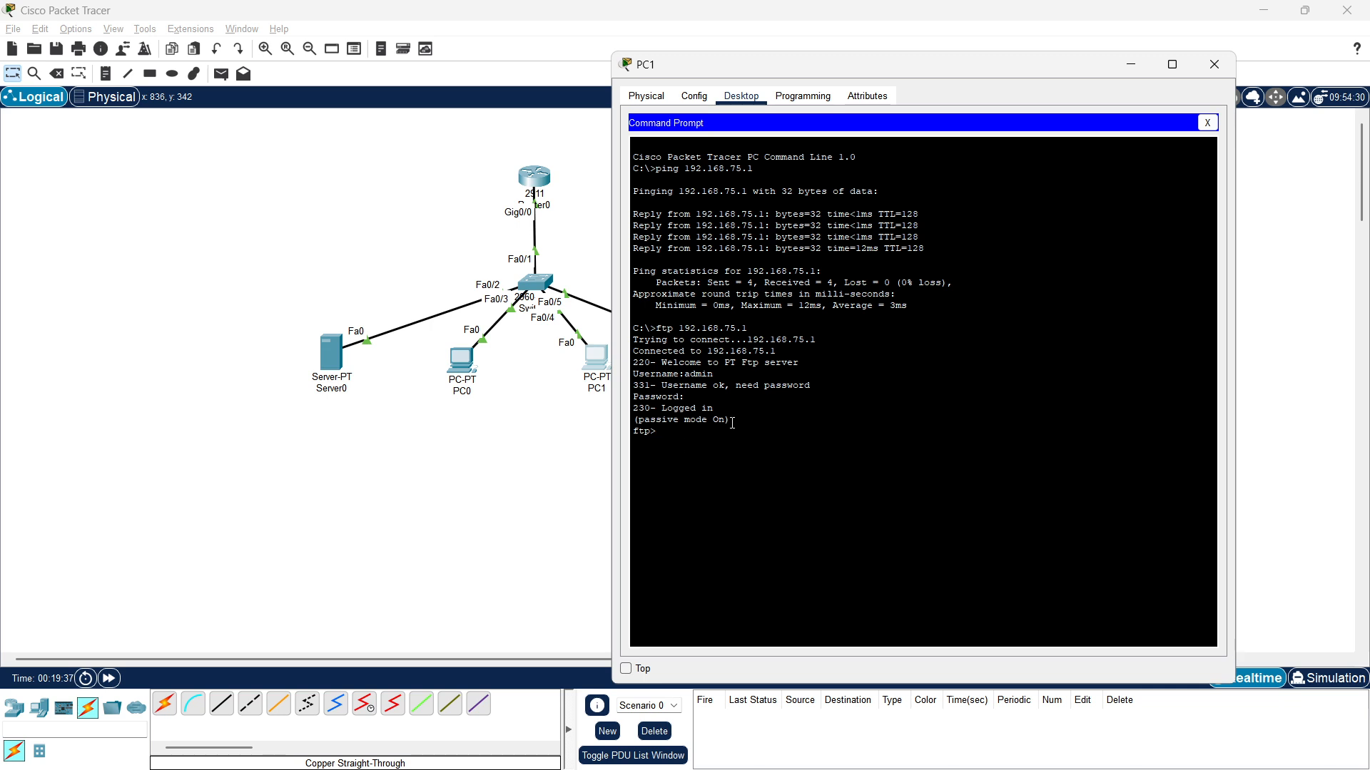
{"action": "left_click_drag", "start_coordinate": [732, 423], "coordinate": [631, 363]}
{"action": "left_click", "coordinate": [478, 444]}
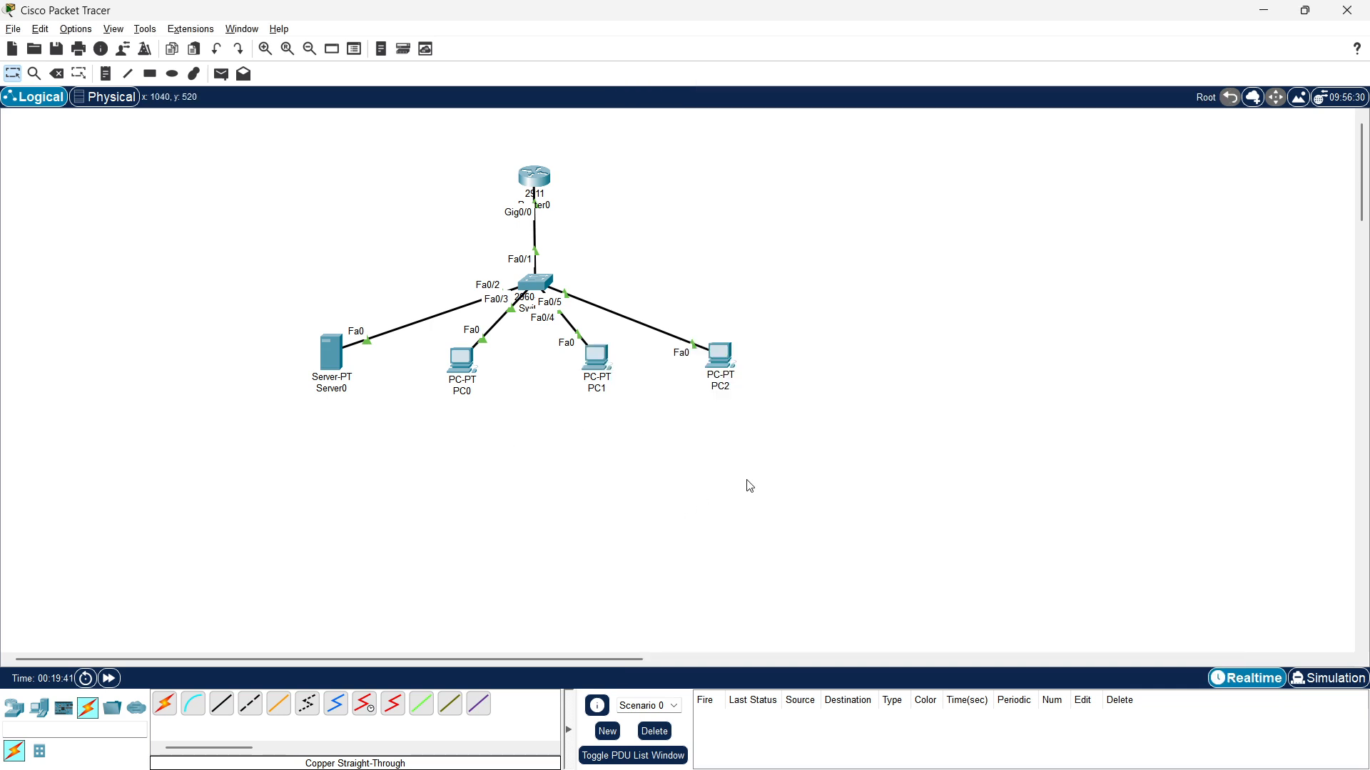
{"action": "left_click", "coordinate": [467, 368]}
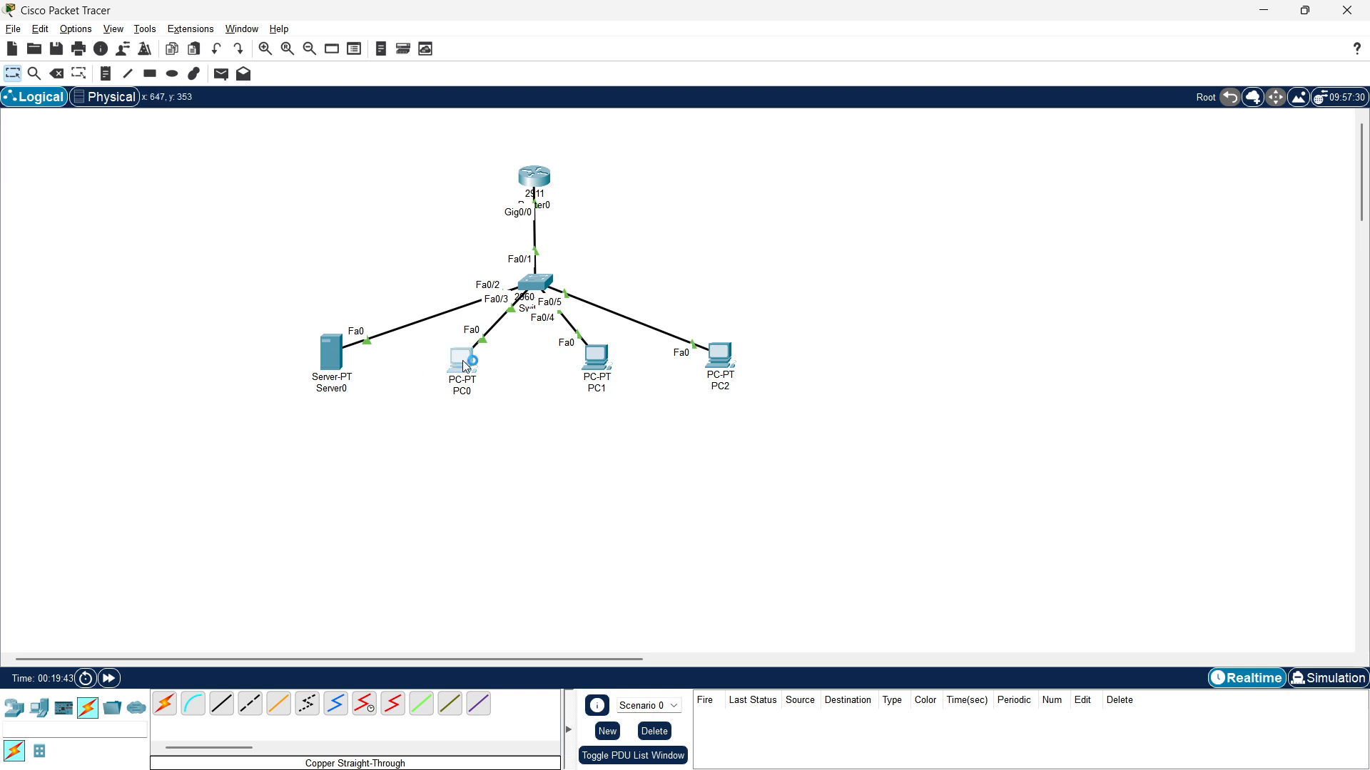
{"action": "left_click", "coordinate": [894, 234]}
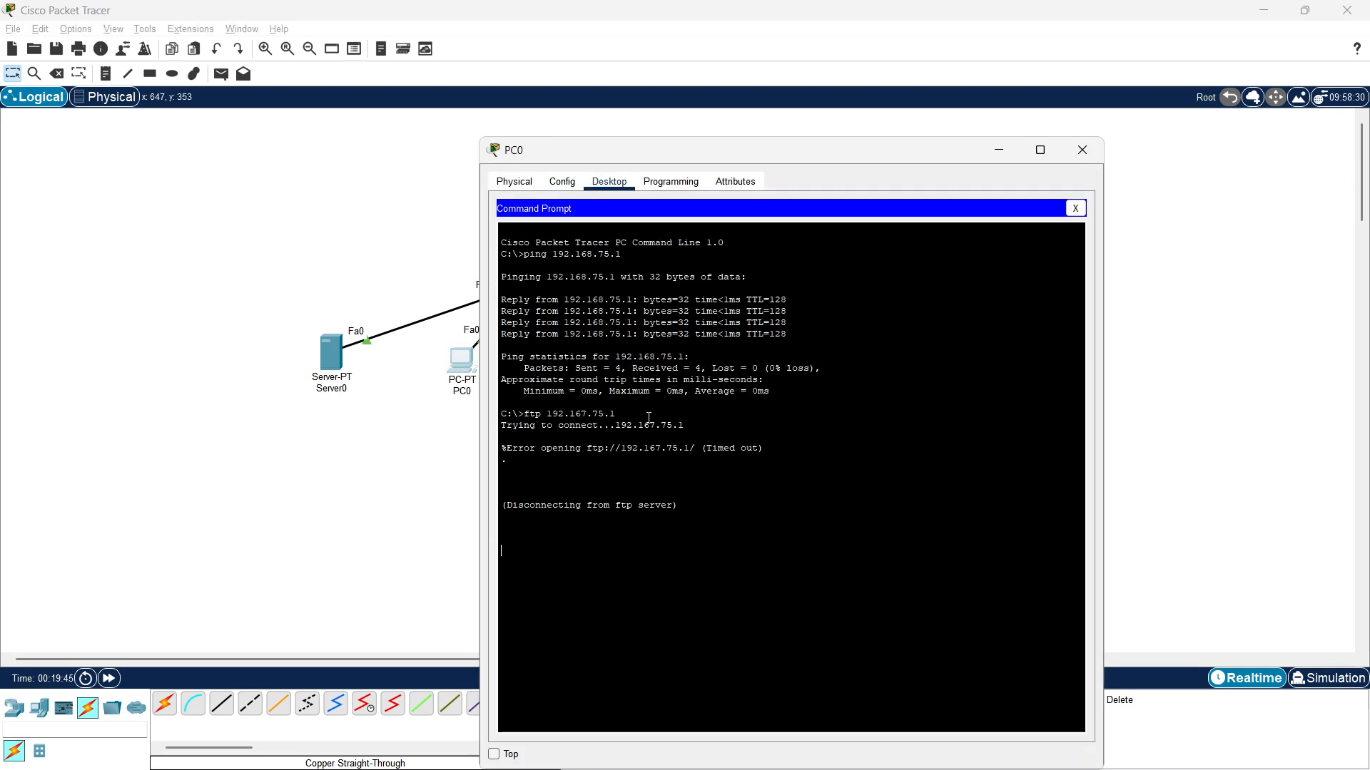
{"action": "left_click", "coordinate": [1083, 150]}
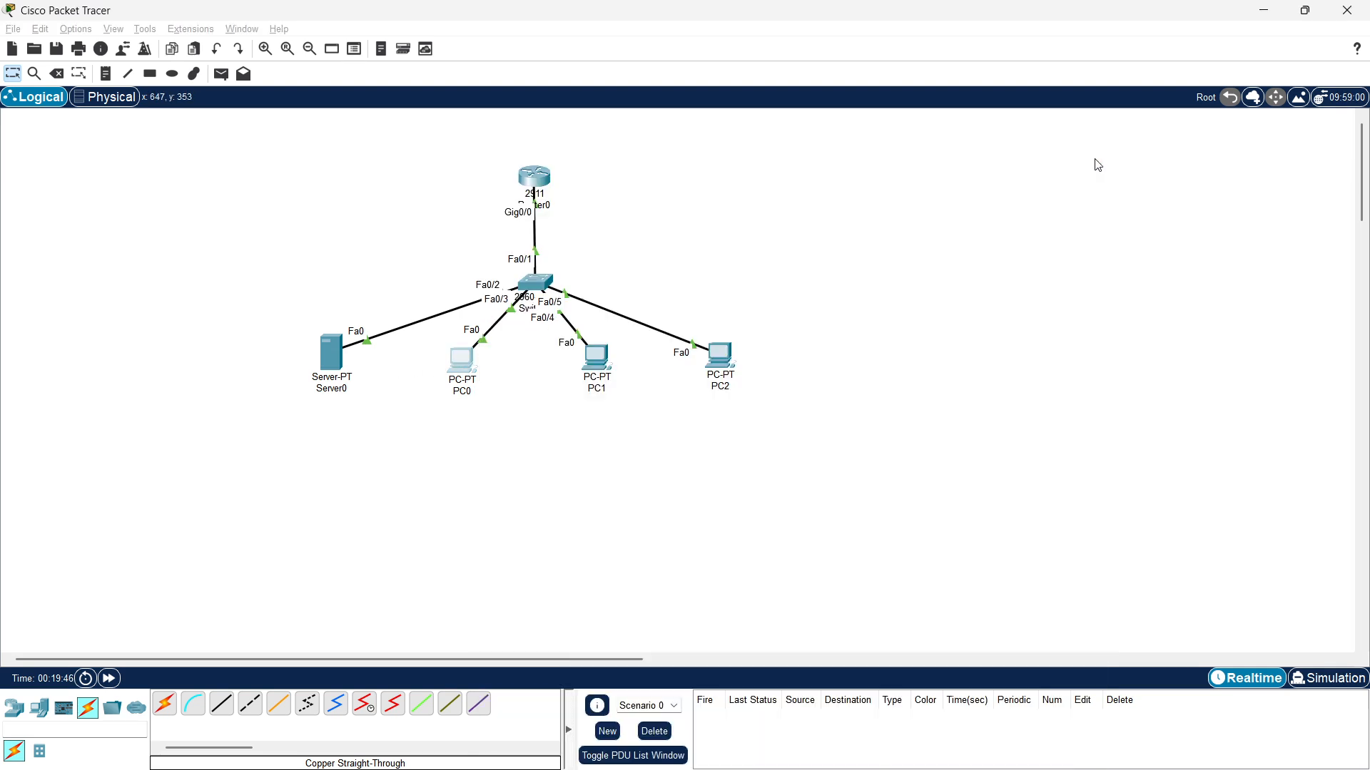
Look up the domain intranet.local with nslookup from PC2's Command Prompt.
{"action": "left_click", "coordinate": [719, 355]}
{"action": "left_click", "coordinate": [892, 269]}
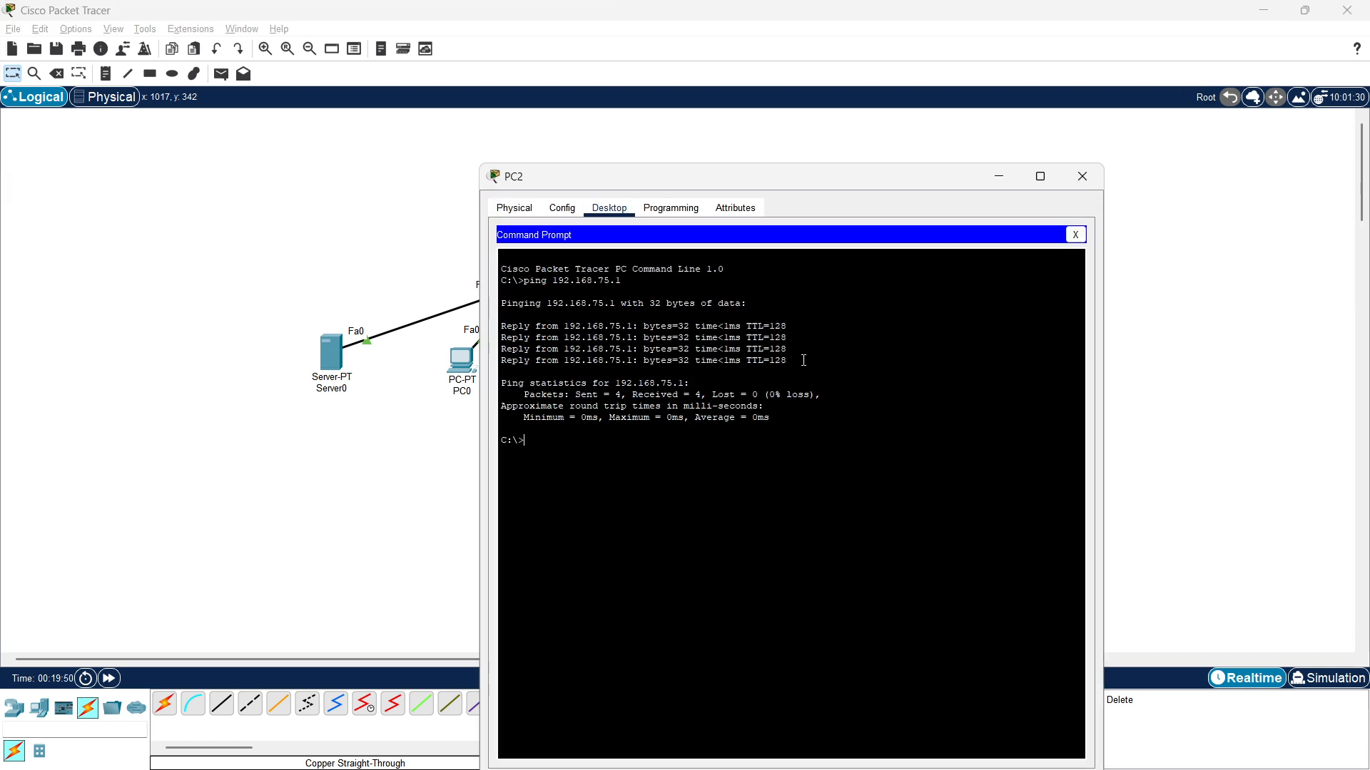
{"action": "type", "text": "nslookup in intranet.local"}
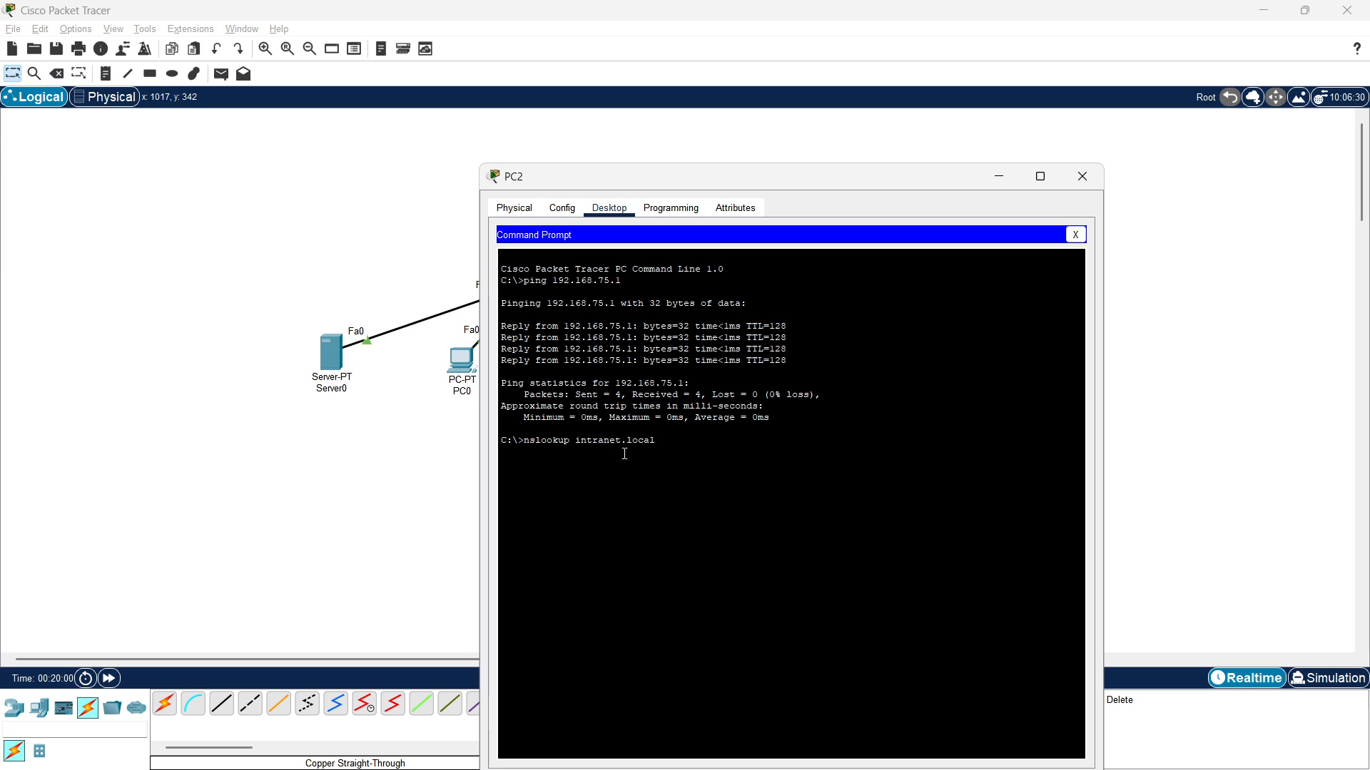
{"action": "mouse_move", "coordinate": [660, 443]}
{"action": "left_mouse_down"}
{"action": "mouse_move", "coordinate": [549, 441]}
{"action": "mouse_move", "coordinate": [671, 441]}
{"action": "left_mouse_up"}
{"action": "key", "text": "Return"}
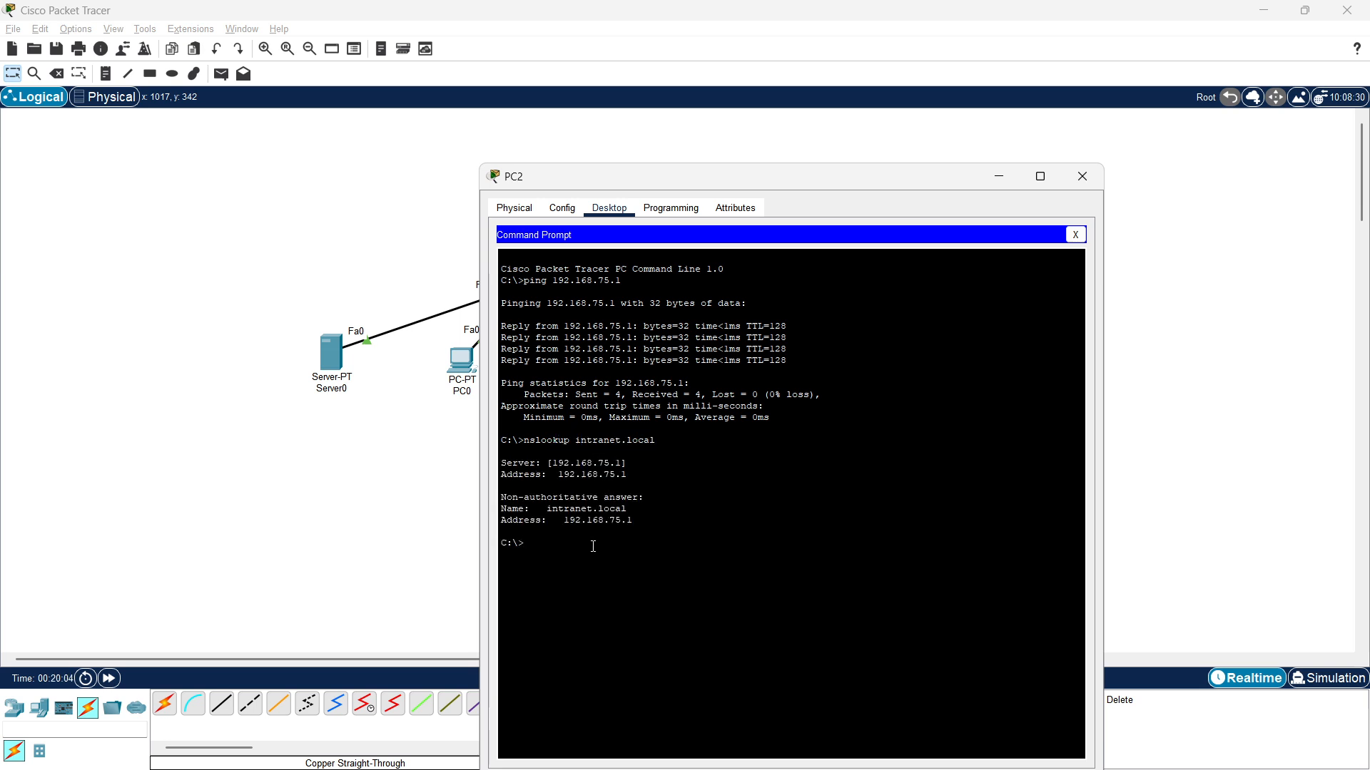
Highlight the server and name/address lines of the nslookup answer on PC2 for review, and close the Command Prompt.
{"action": "left_click_drag", "start_coordinate": [628, 474], "coordinate": [466, 474]}
{"action": "left_click_drag", "start_coordinate": [649, 523], "coordinate": [496, 507]}
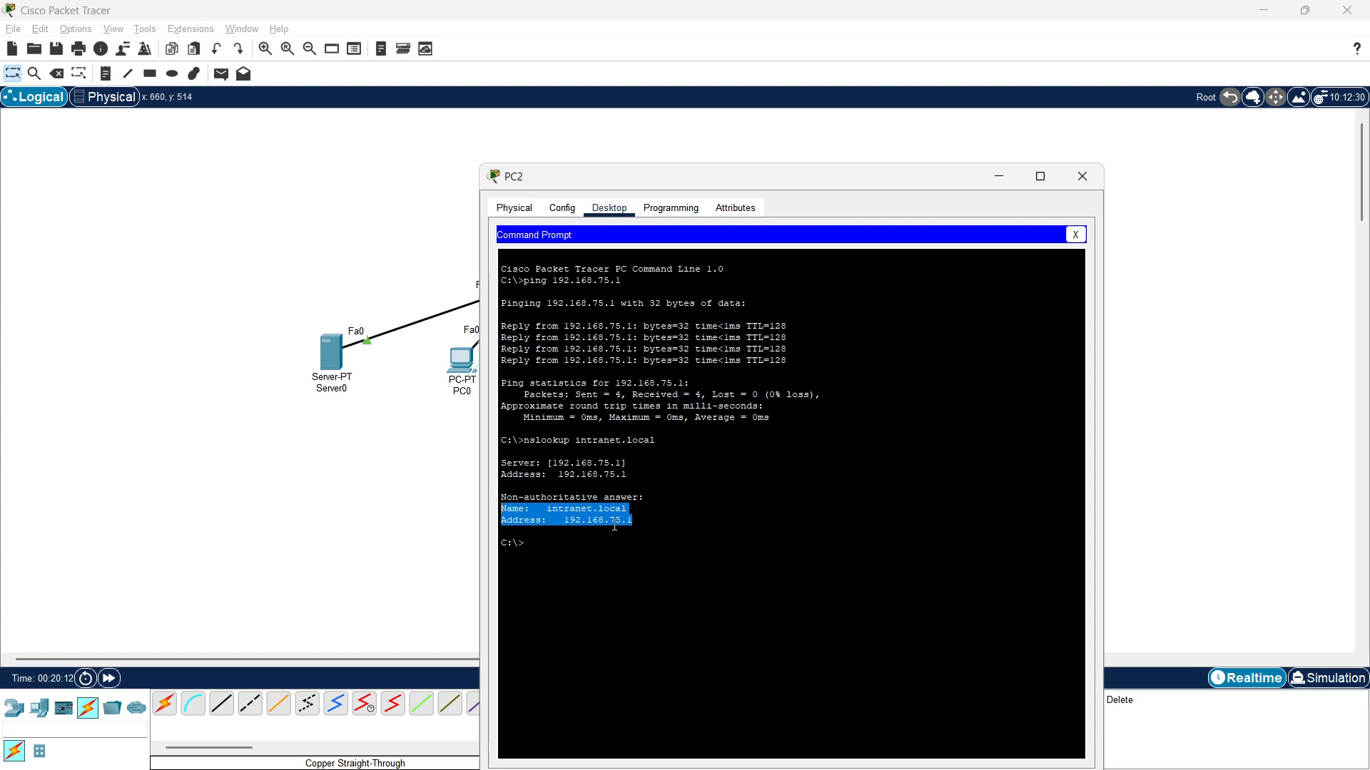
{"action": "left_click", "coordinate": [533, 545]}
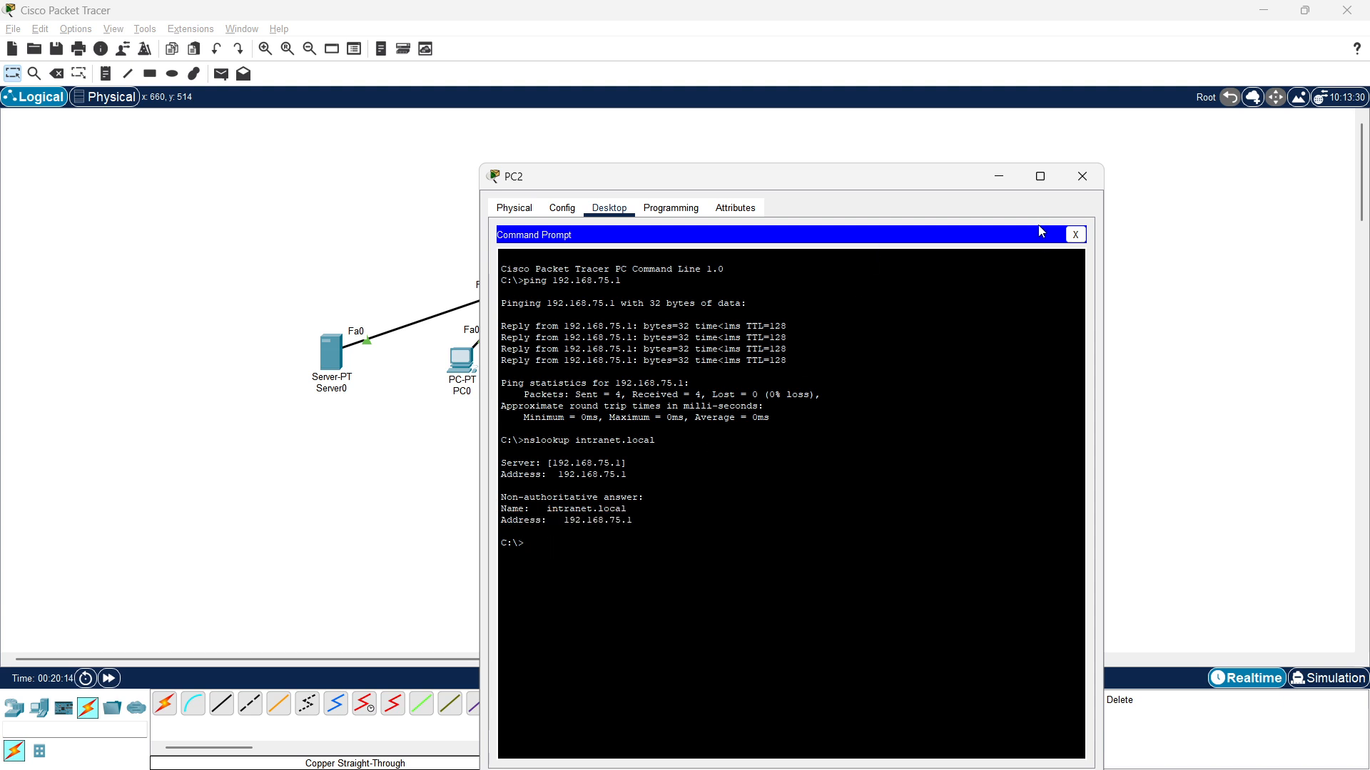
{"action": "left_click", "coordinate": [1075, 235]}
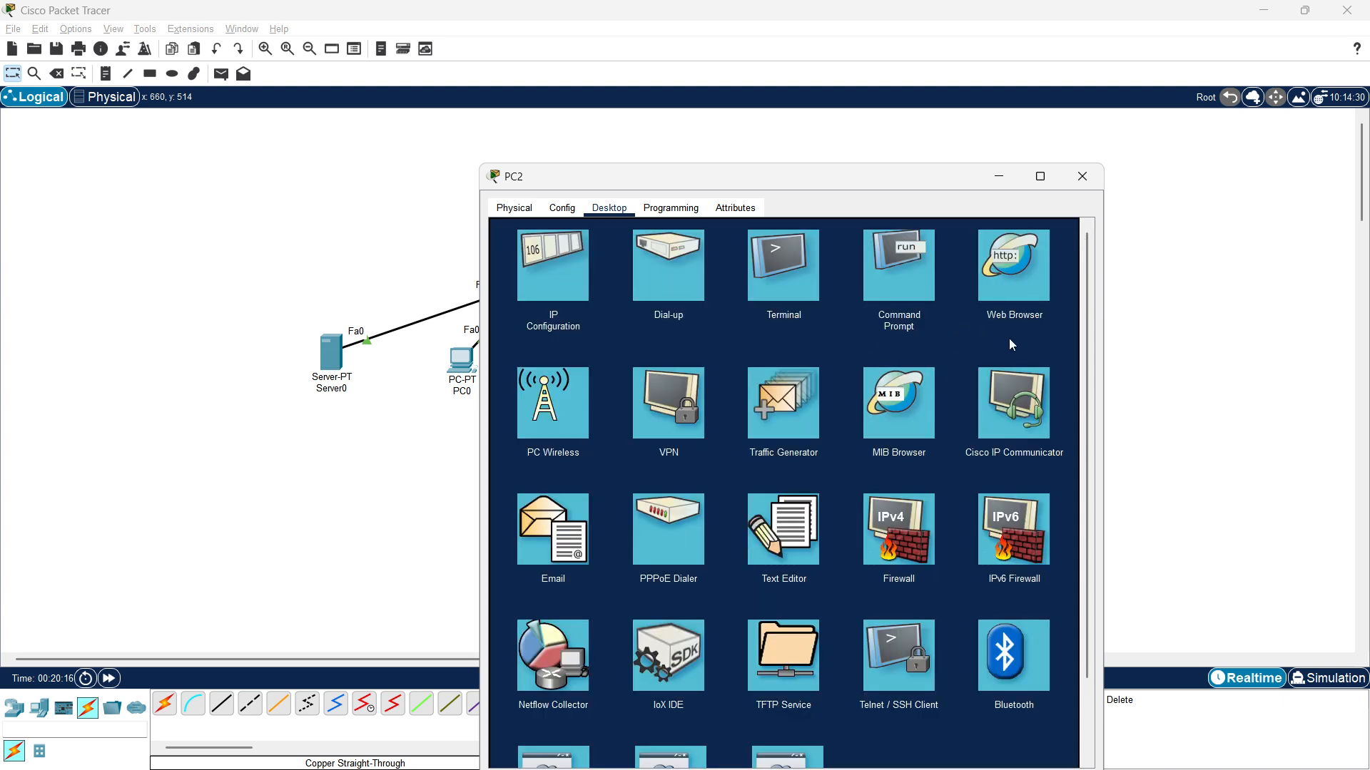
{"action": "left_click", "coordinate": [1012, 294]}
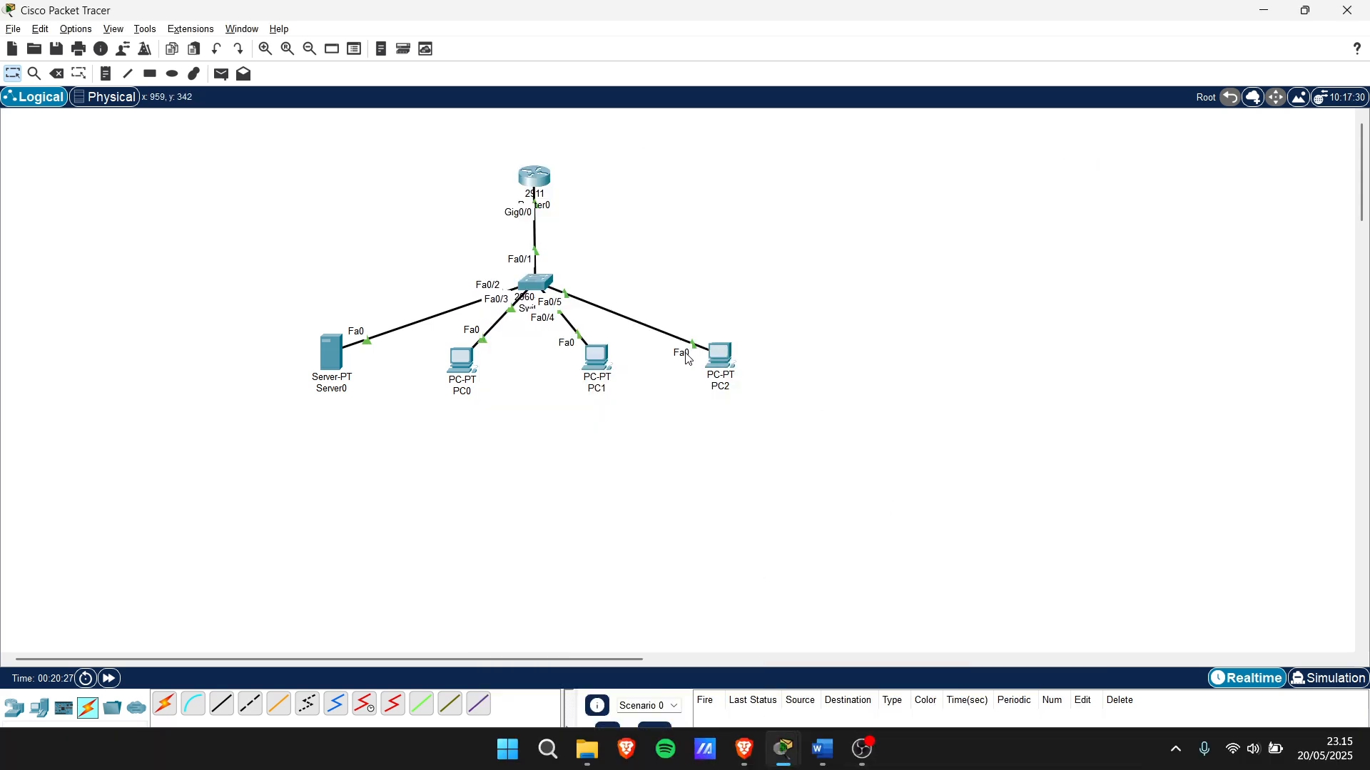
{"action": "left_click", "coordinate": [719, 354]}
{"action": "left_click", "coordinate": [560, 208]}
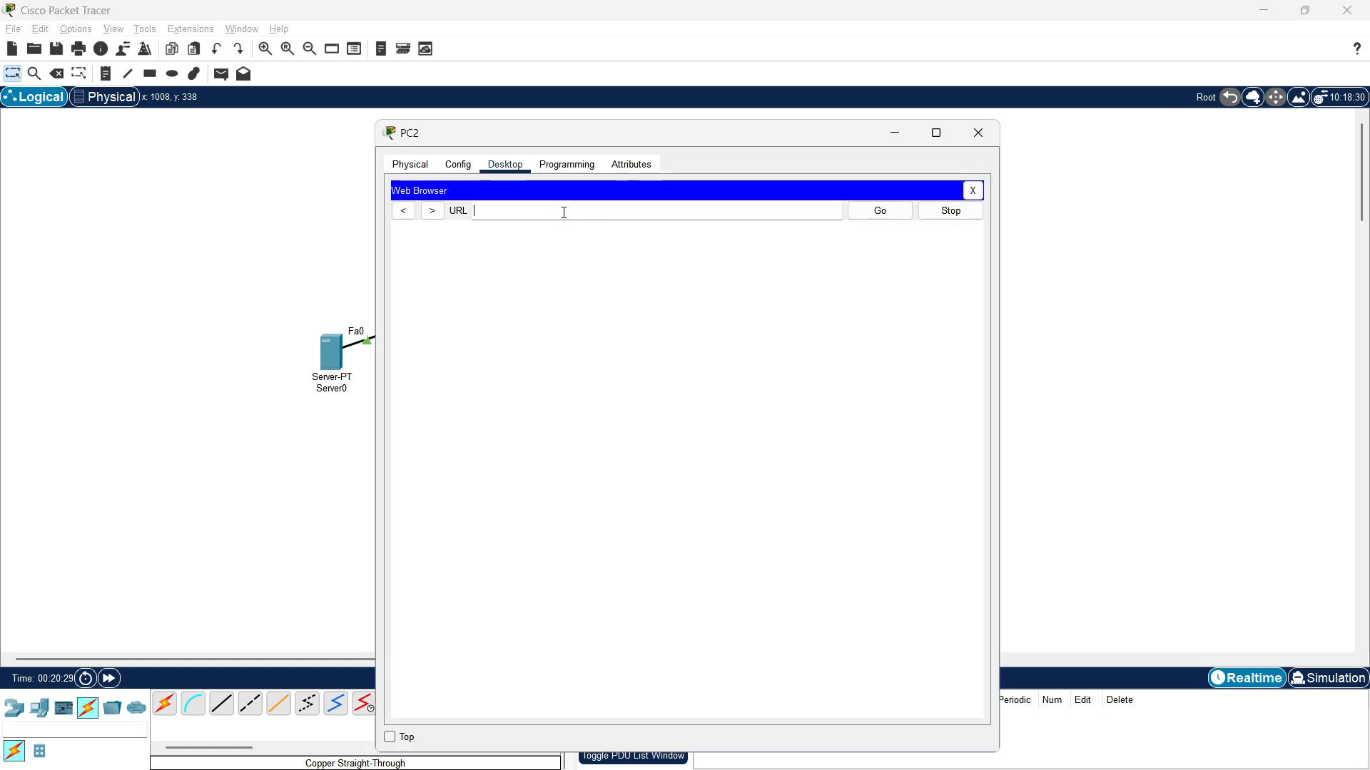
{"action": "type", "text": "http://192.168.75.1"}
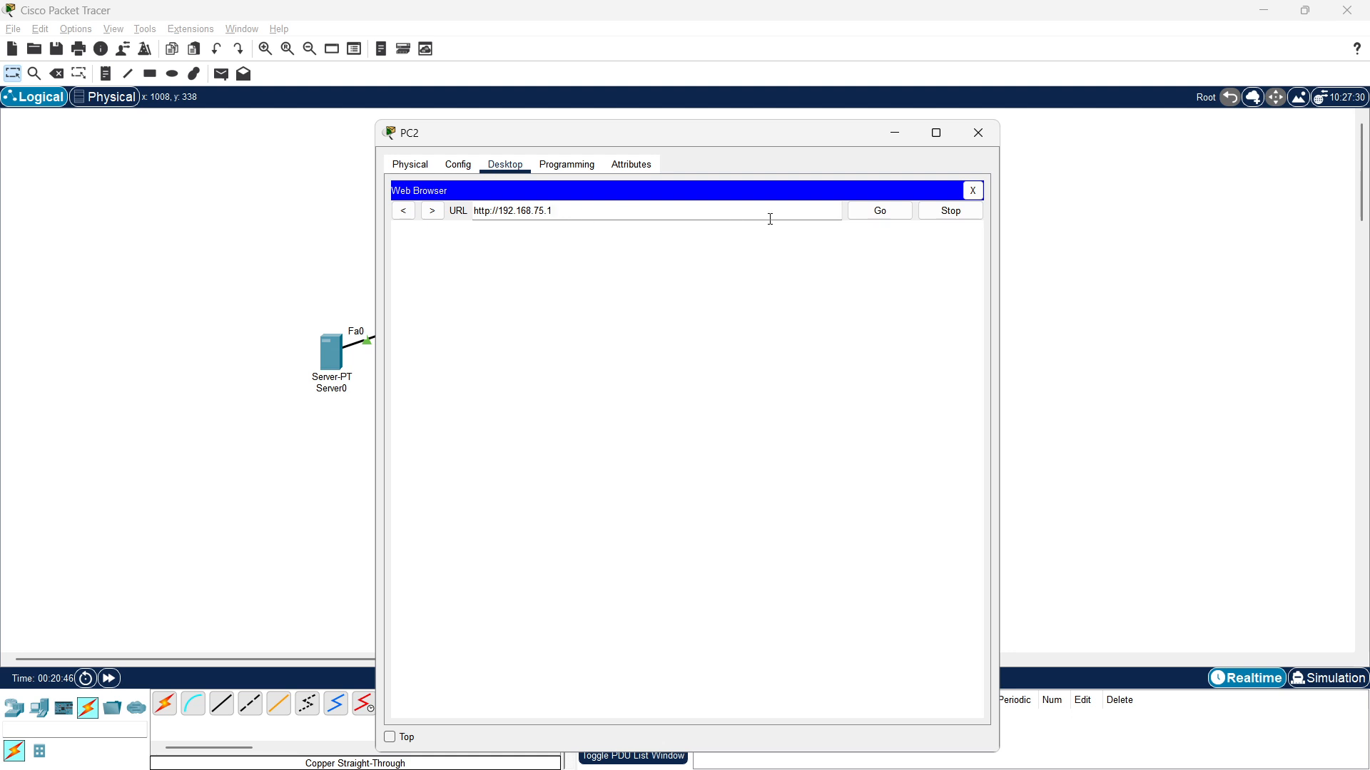
{"action": "left_click", "coordinate": [771, 217]}
{"action": "type", "text": "1"}
{"action": "left_click", "coordinate": [879, 212]}
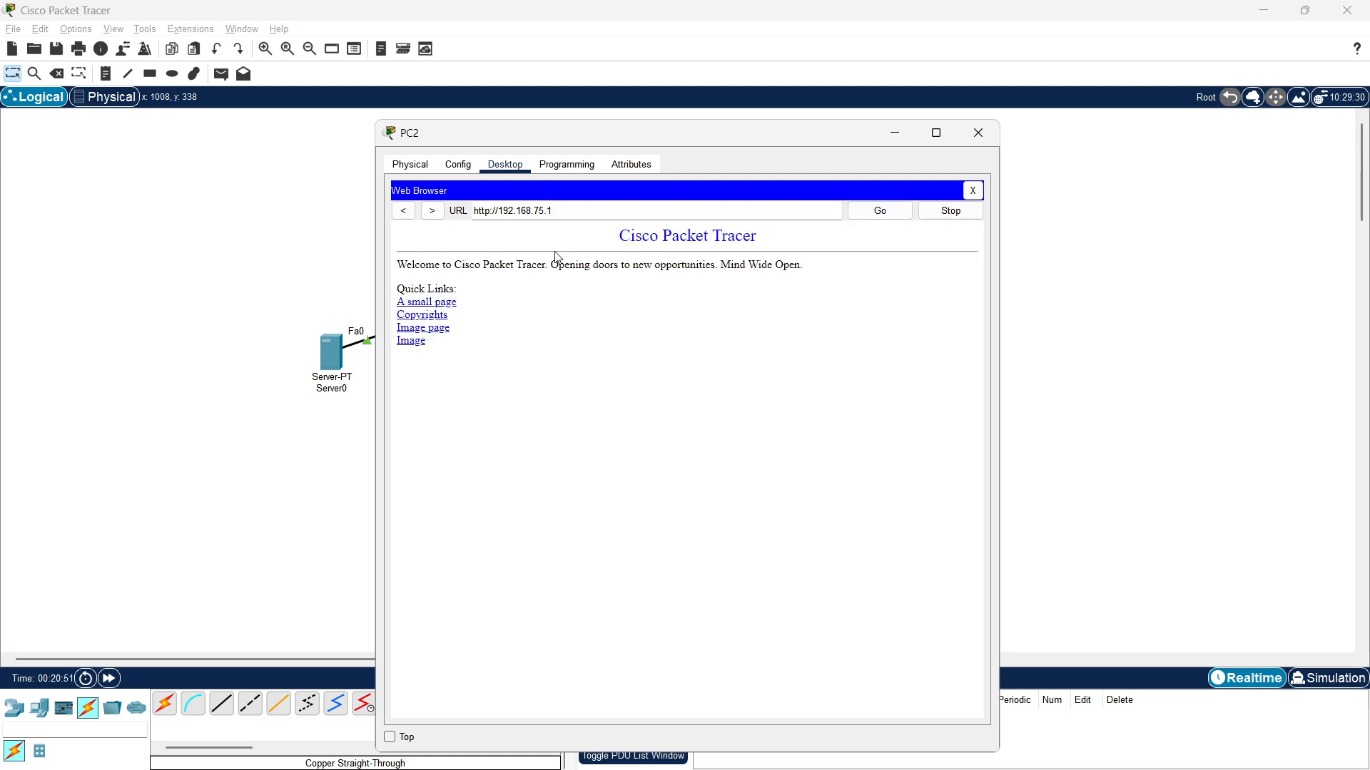
Highlight all the content of the loaded web page for review, and close the PC2 window.
{"action": "key", "text": "ctrl+a"}
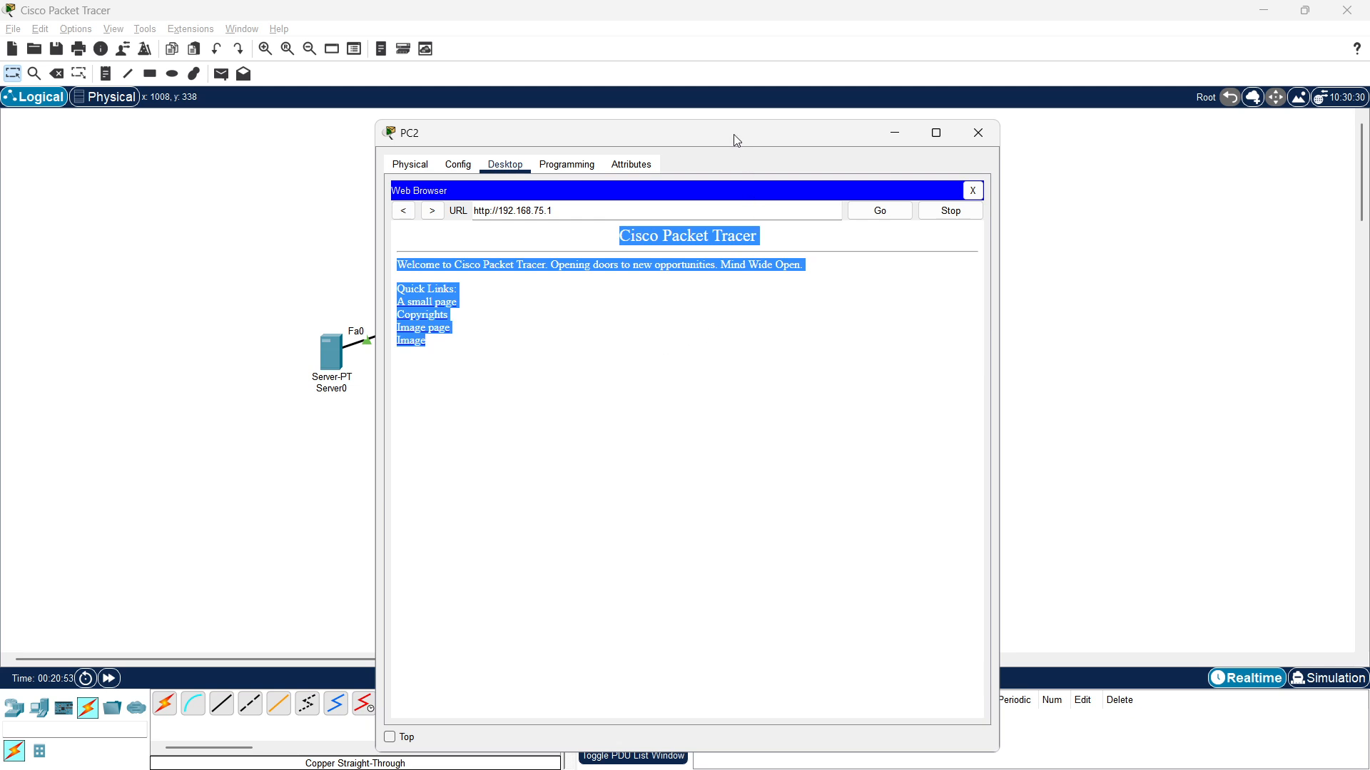
{"action": "left_click_drag", "start_coordinate": [733, 134], "coordinate": [734, 96]}
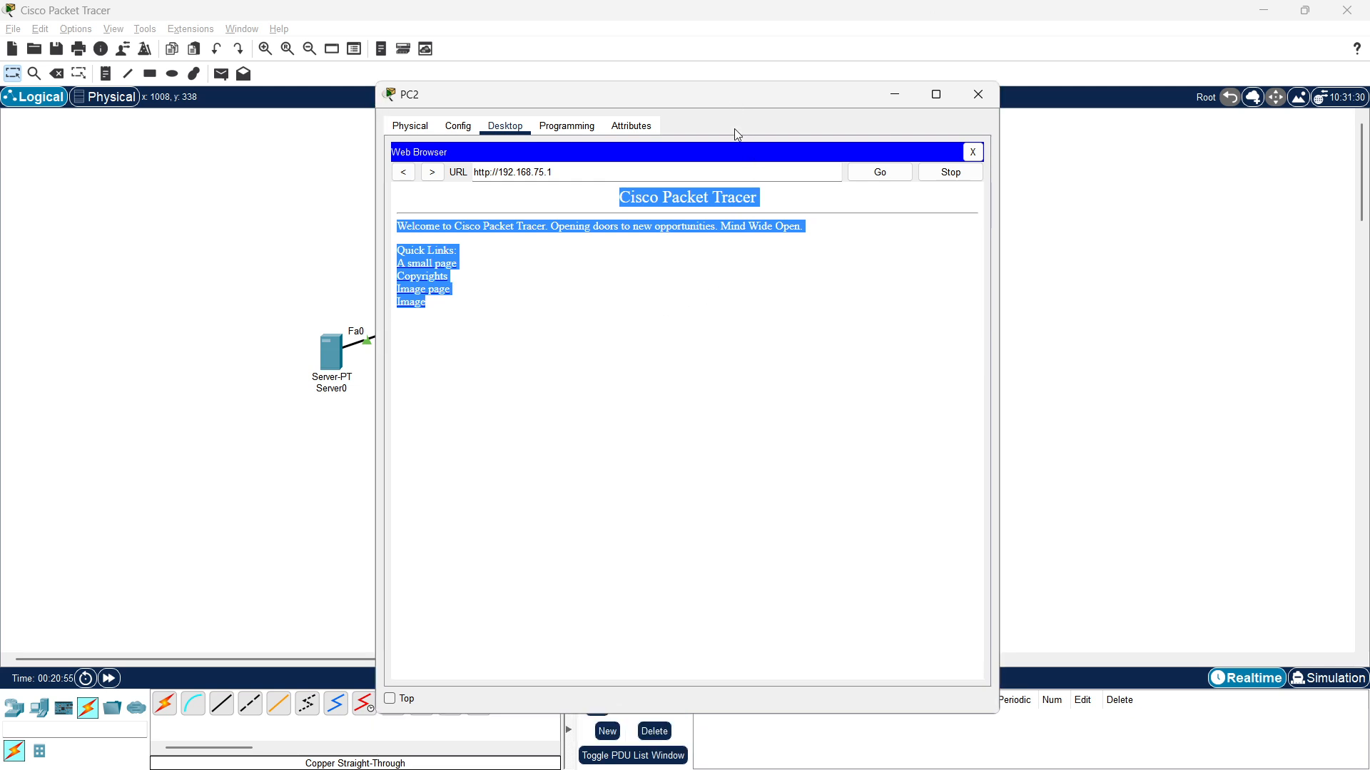
{"action": "left_click", "coordinate": [972, 152]}
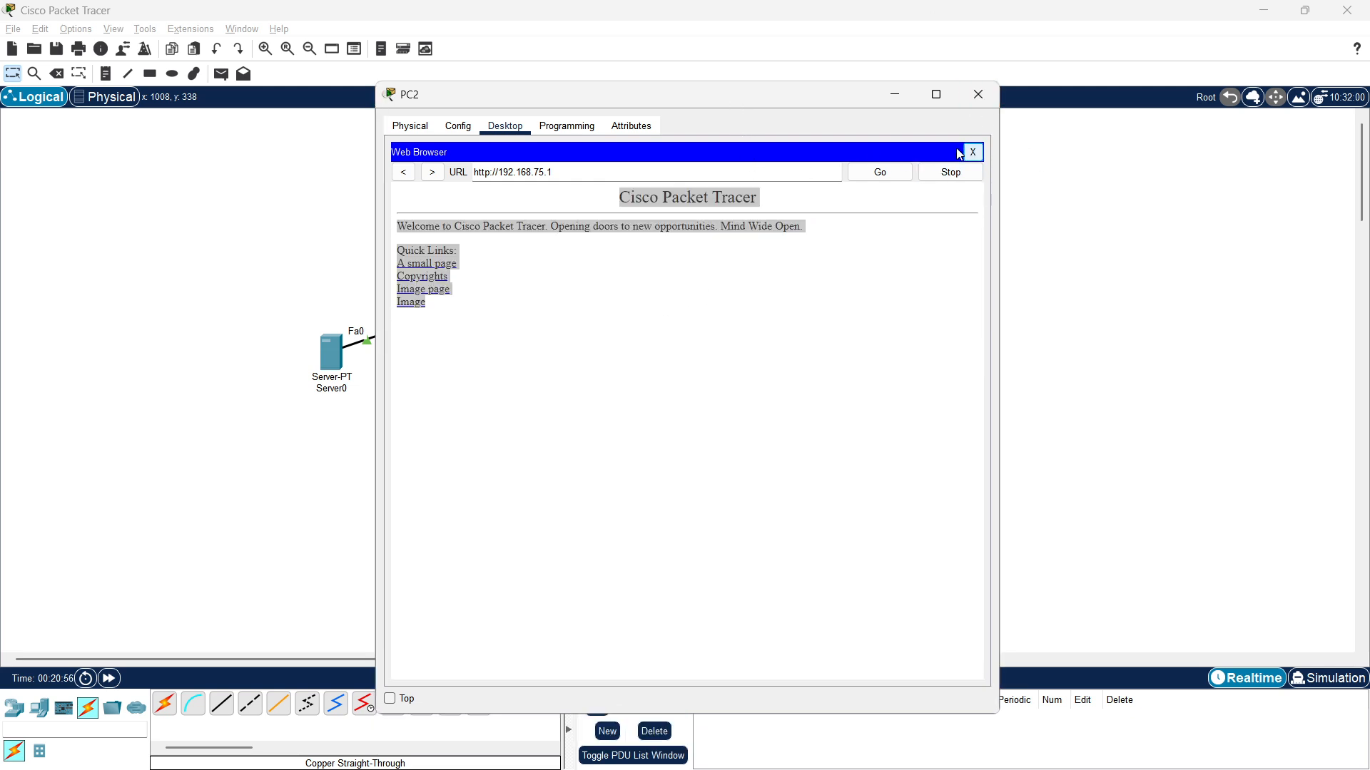
{"action": "left_click", "coordinate": [977, 95]}
{"action": "left_click", "coordinate": [885, 300]}
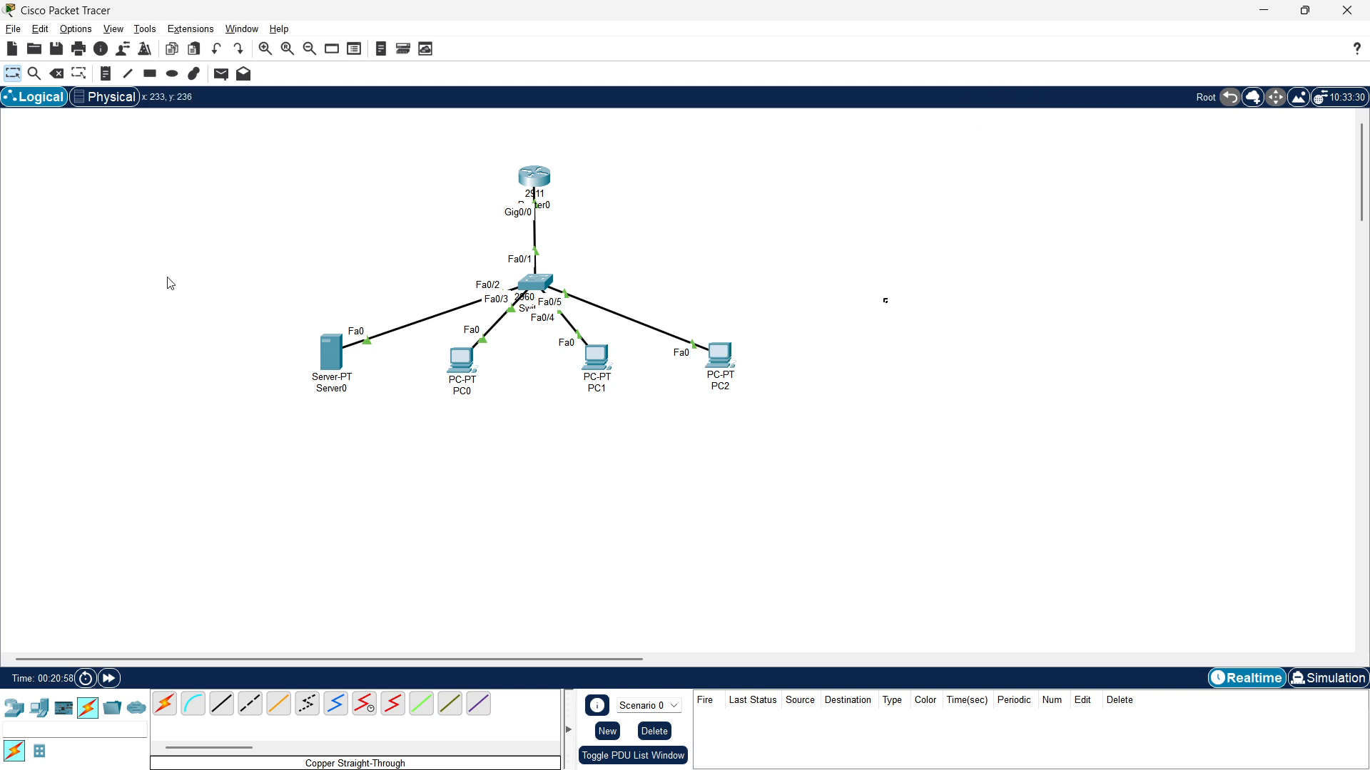